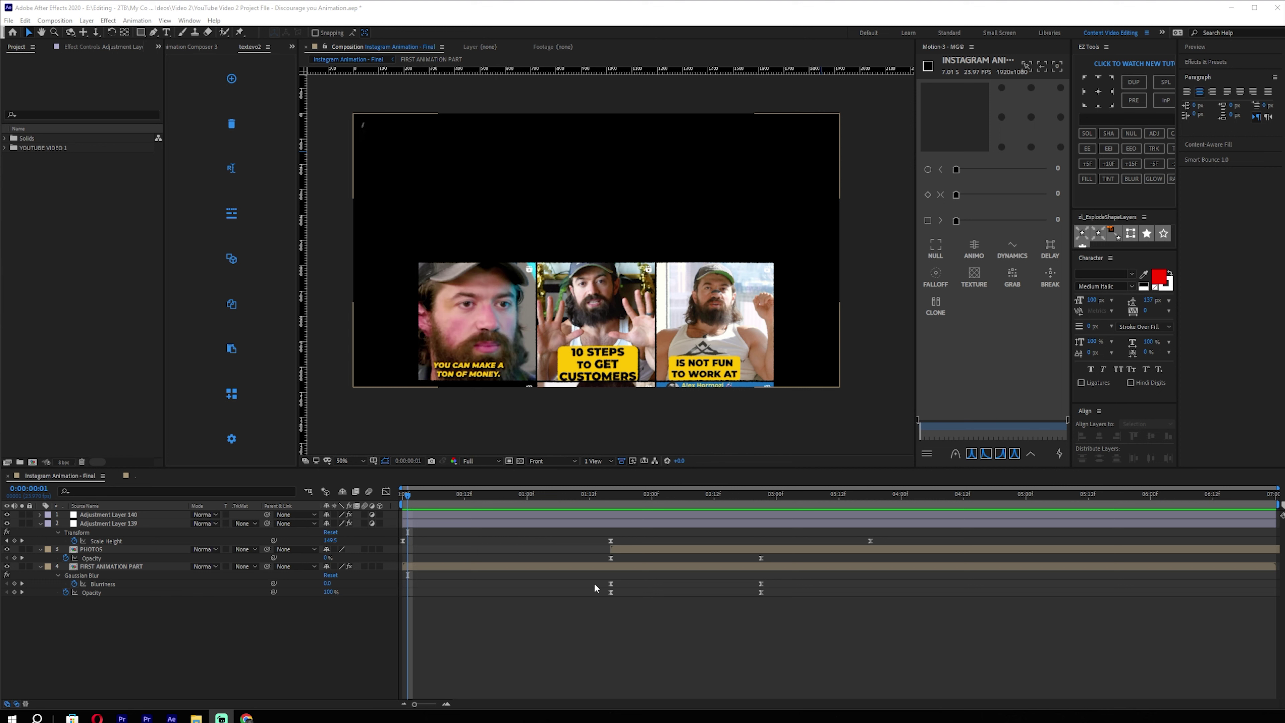
Play back the Instagram Animation - Final composition from the start, then stop the preview.
{"action": "key", "text": "space"}
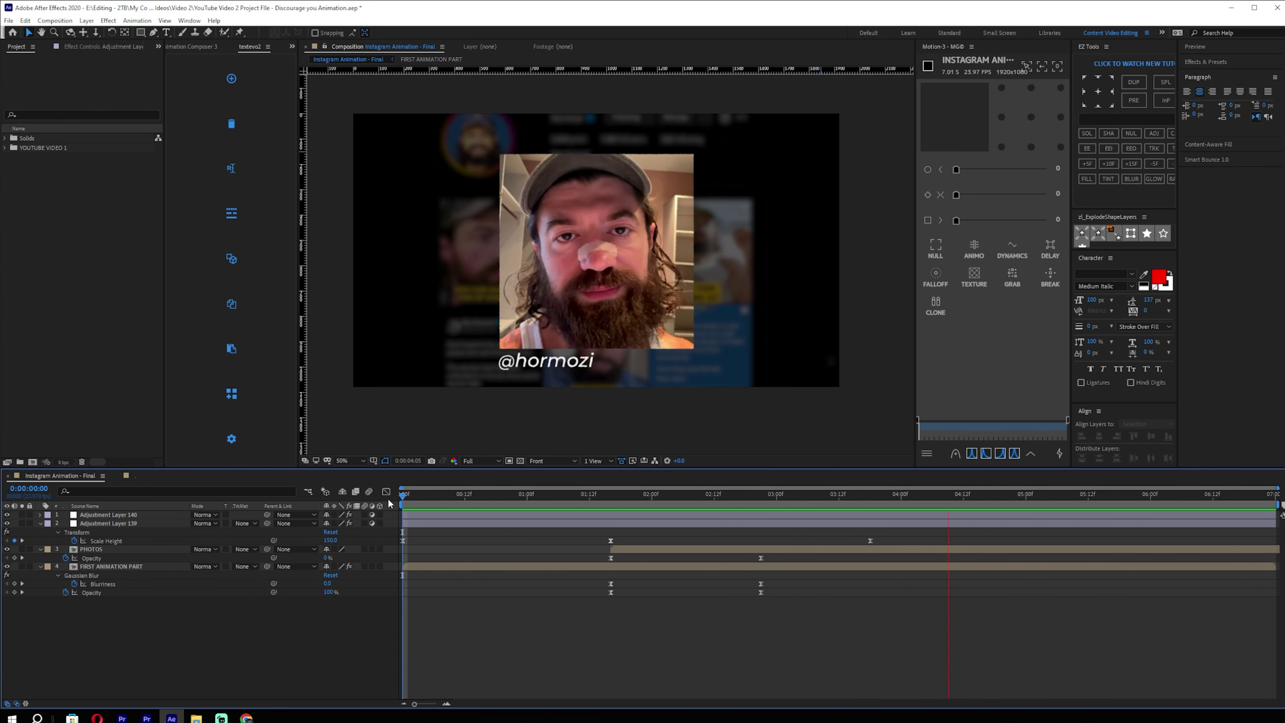
{"action": "key", "text": "space"}
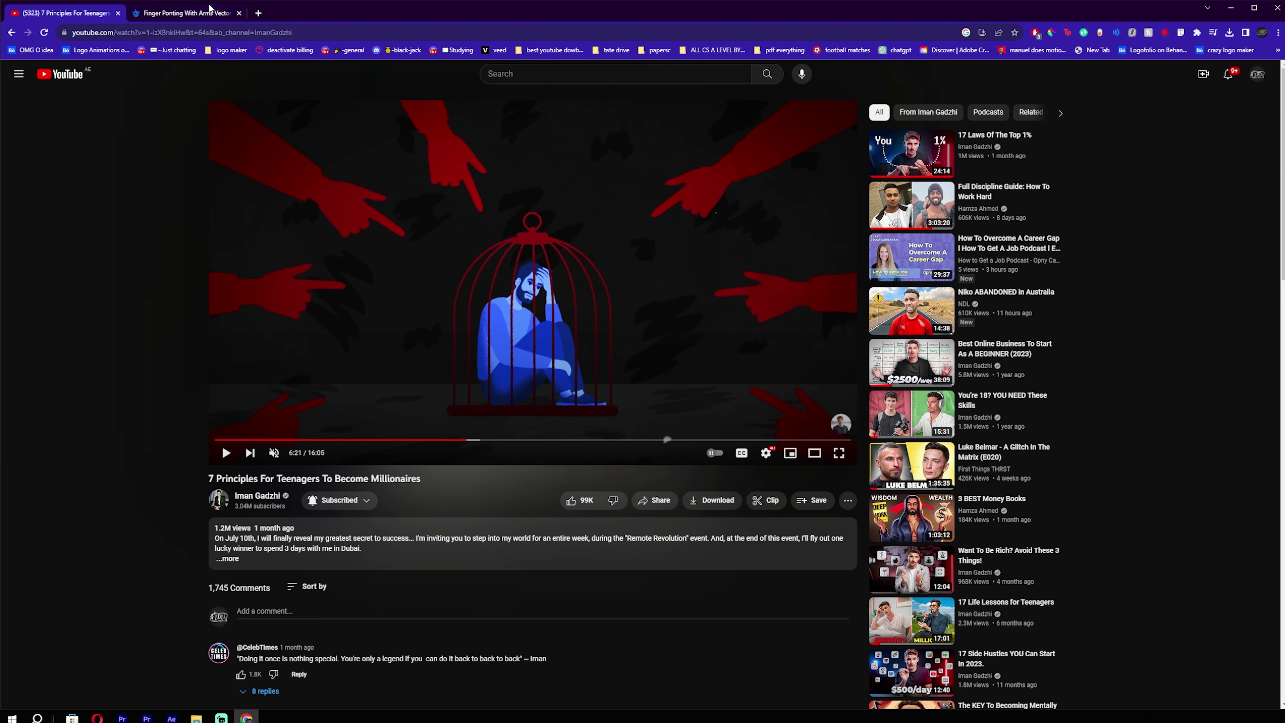
Switch to the browser and compare the caged-man reference video with the Freepik results for pointing fingers.
{"action": "left_click", "coordinate": [186, 21]}
{"action": "left_click", "coordinate": [89, 32]}
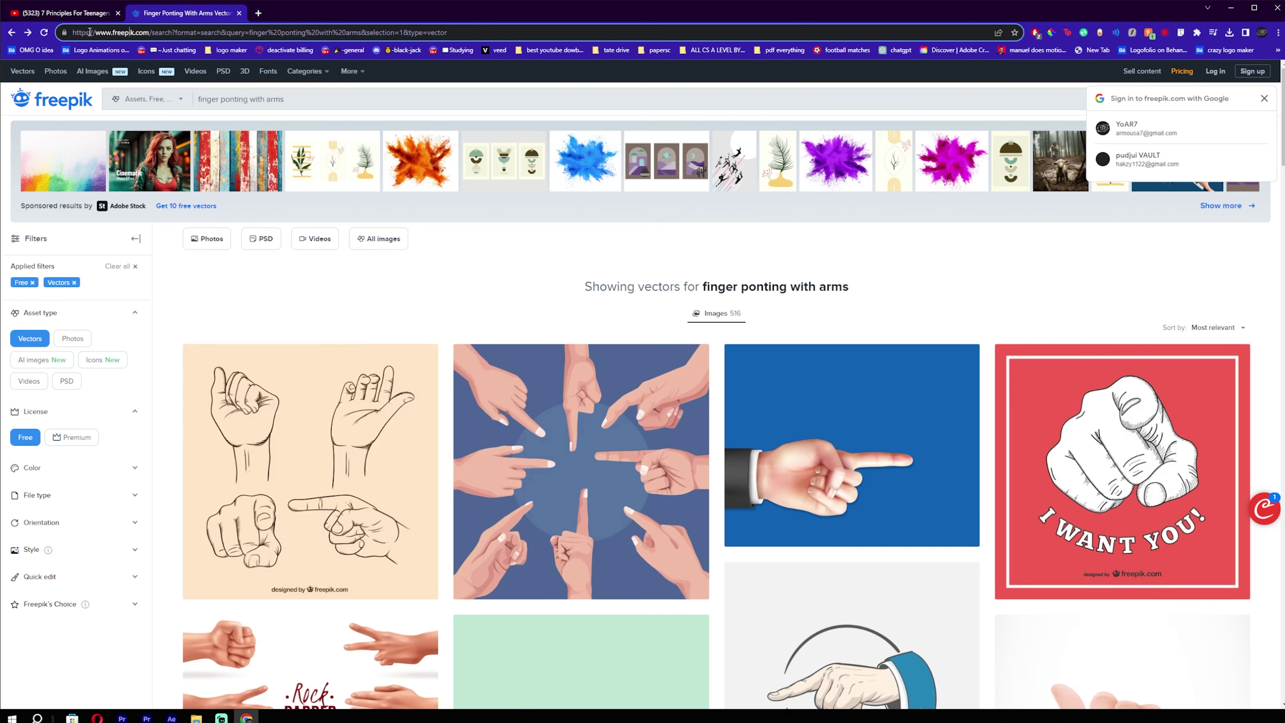
{"action": "left_click", "coordinate": [309, 99]}
{"action": "left_click", "coordinate": [62, 15]}
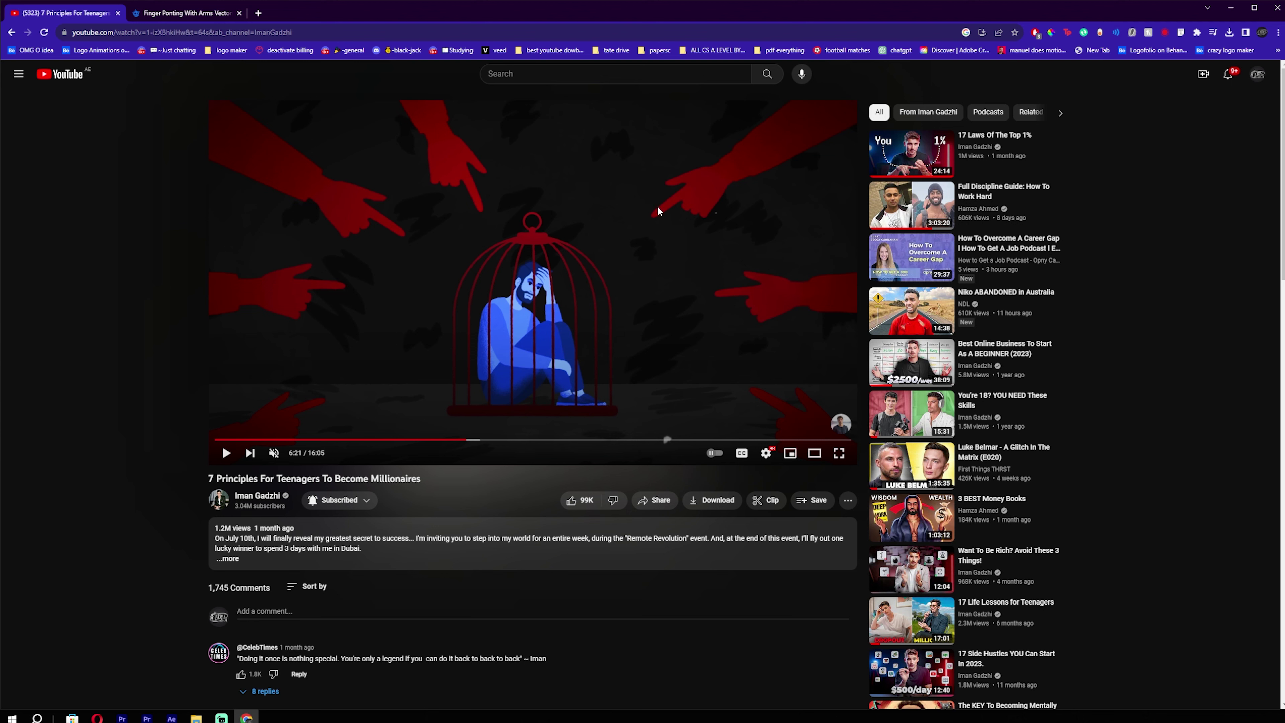
{"action": "left_click", "coordinate": [178, 8]}
Look through the free Freepik vectors for arm and hand illustrations that match the reference scene.
{"action": "scroll", "coordinate": [536, 370], "scroll_direction": "down", "scroll_amount": 5}
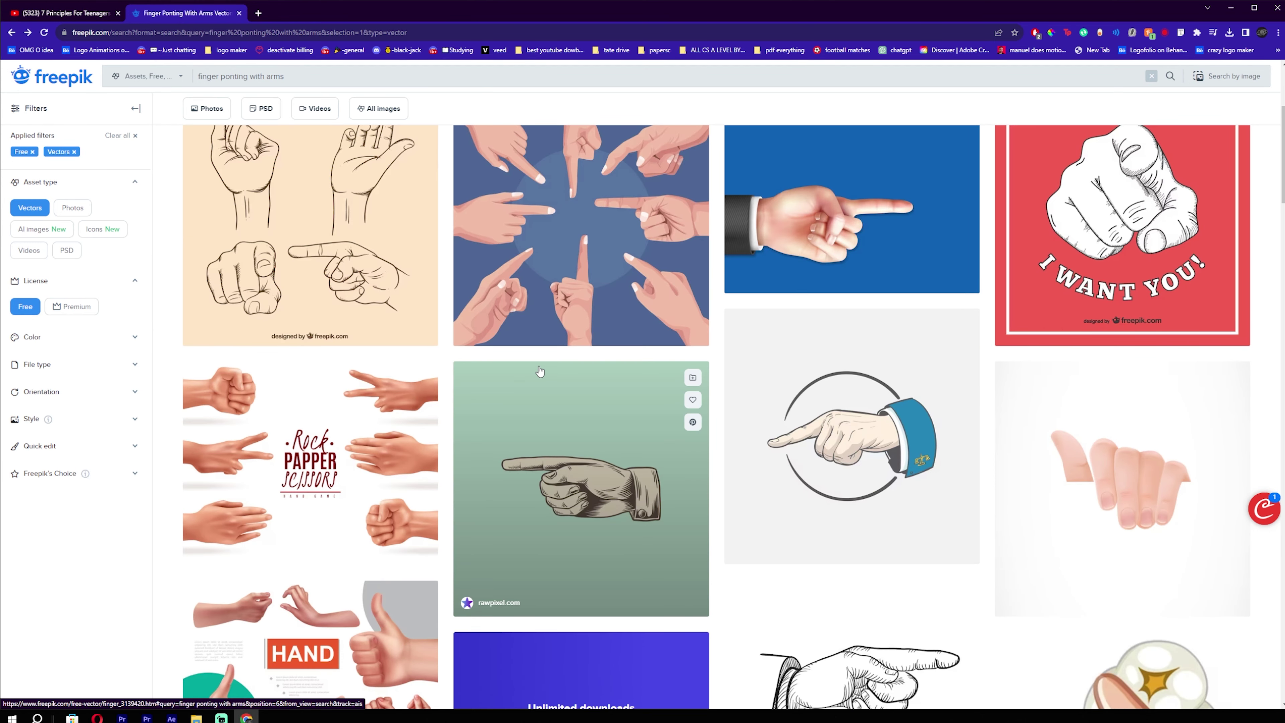
{"action": "scroll", "coordinate": [557, 354], "scroll_direction": "up", "scroll_amount": 1}
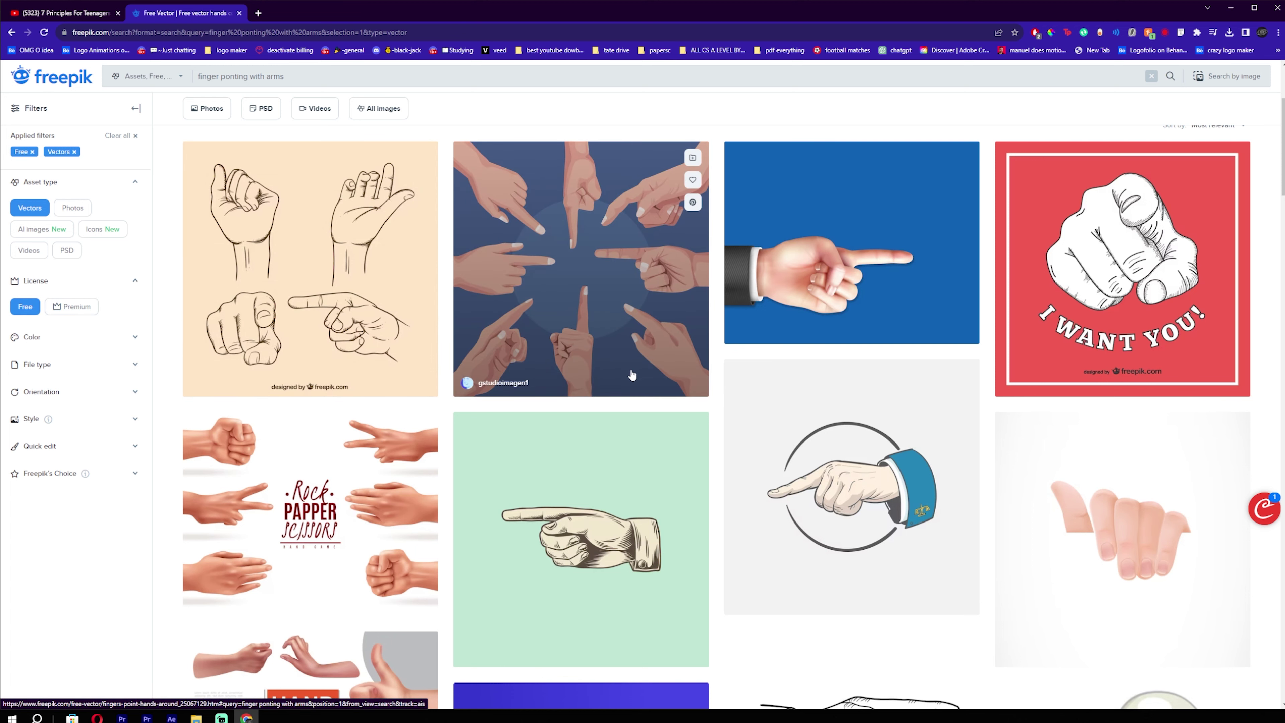
{"action": "scroll", "coordinate": [615, 301], "scroll_direction": "down", "scroll_amount": 3}
{"action": "scroll", "coordinate": [692, 331], "scroll_direction": "down", "scroll_amount": 3}
{"action": "scroll", "coordinate": [692, 331], "scroll_direction": "down", "scroll_amount": 5}
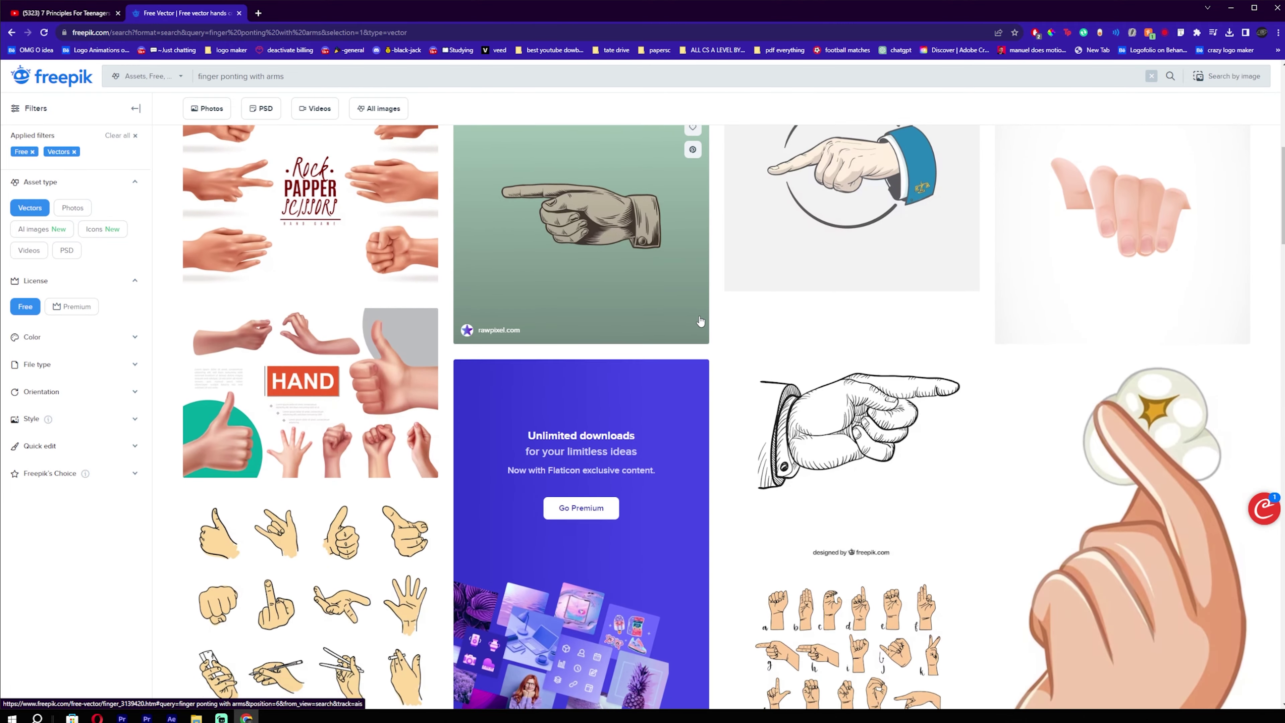
{"action": "scroll", "coordinate": [582, 371], "scroll_direction": "down", "scroll_amount": 8}
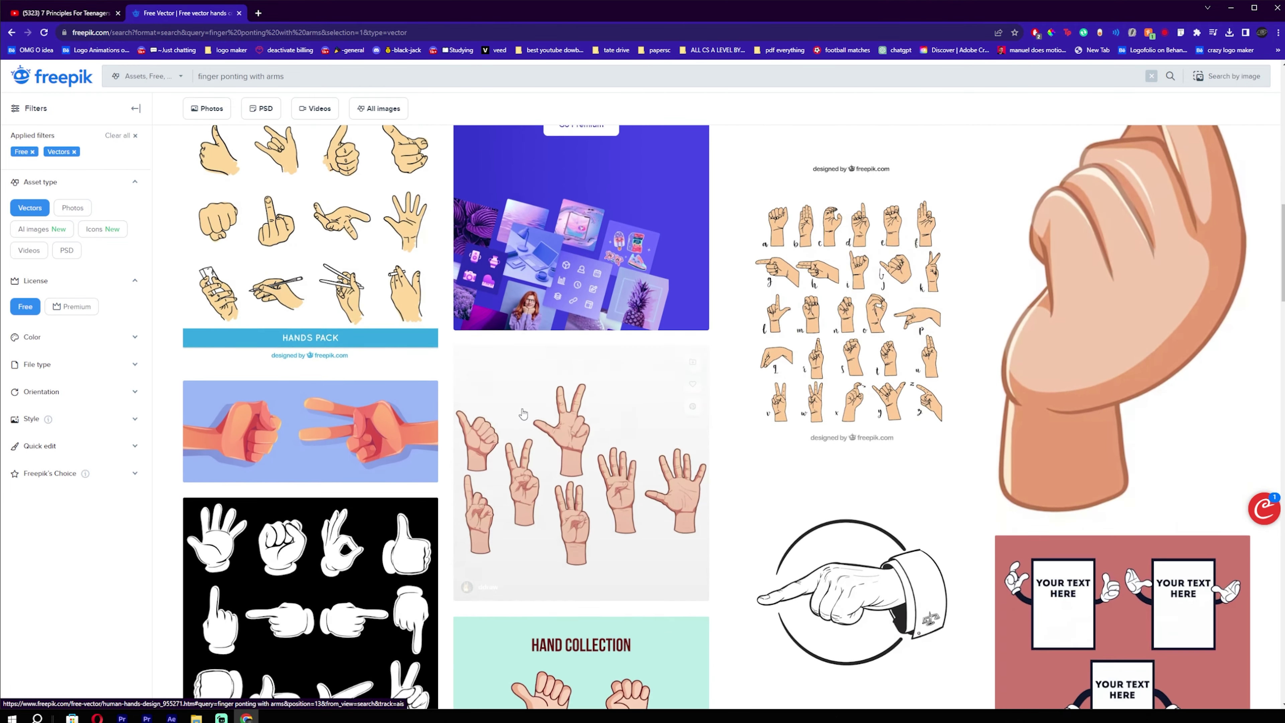
{"action": "scroll", "coordinate": [567, 401], "scroll_direction": "down", "scroll_amount": 10}
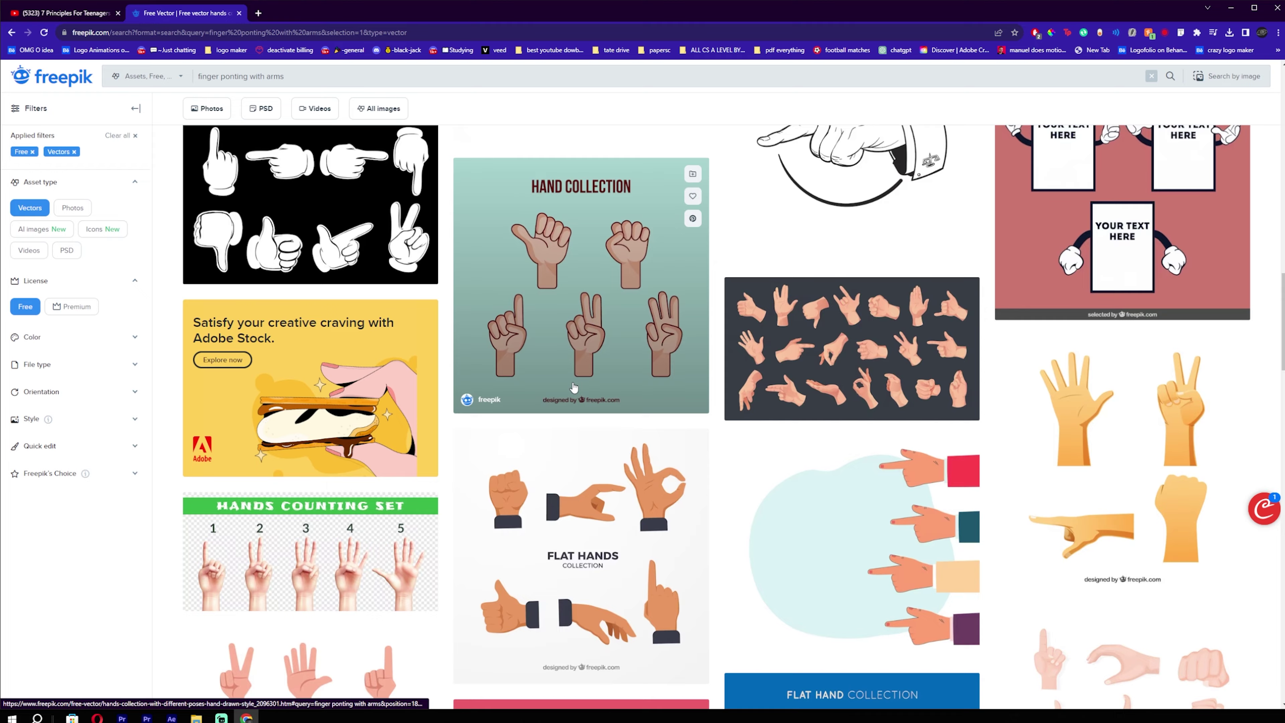
{"action": "left_click", "coordinate": [663, 424]}
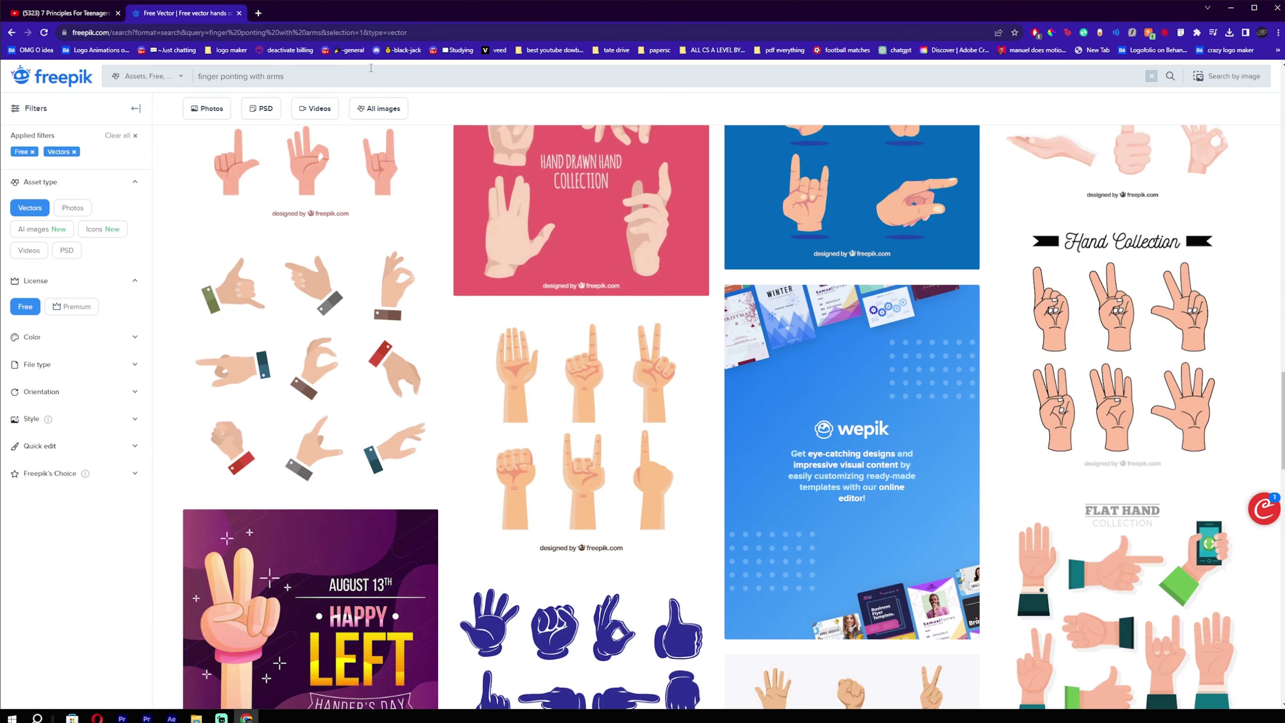
Search Freepik for "small cage" and open the dove bird vector with a globe inside a cage.
{"action": "triple_click", "coordinate": [334, 66]}
{"action": "type", "text": "small cage"}
{"action": "key", "text": "Return"}
{"action": "scroll", "coordinate": [448, 431], "scroll_direction": "down", "scroll_amount": 15}
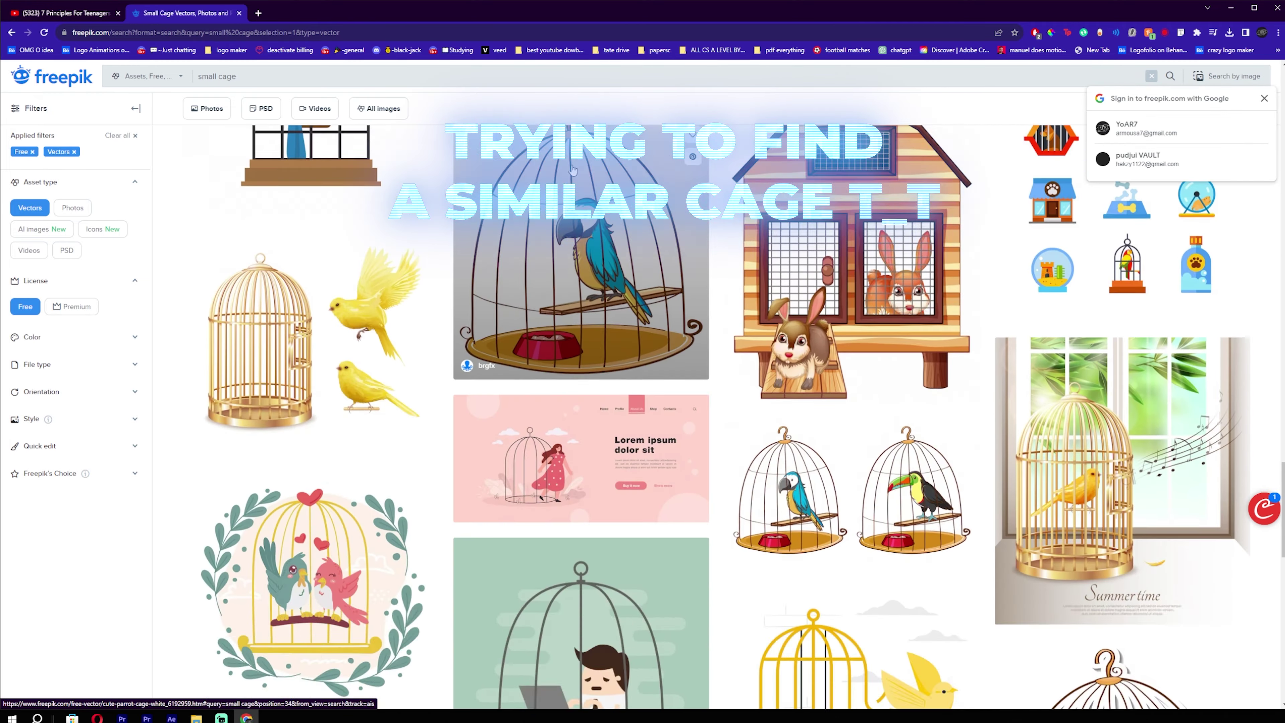
{"action": "scroll", "coordinate": [804, 479], "scroll_direction": "down", "scroll_amount": 10}
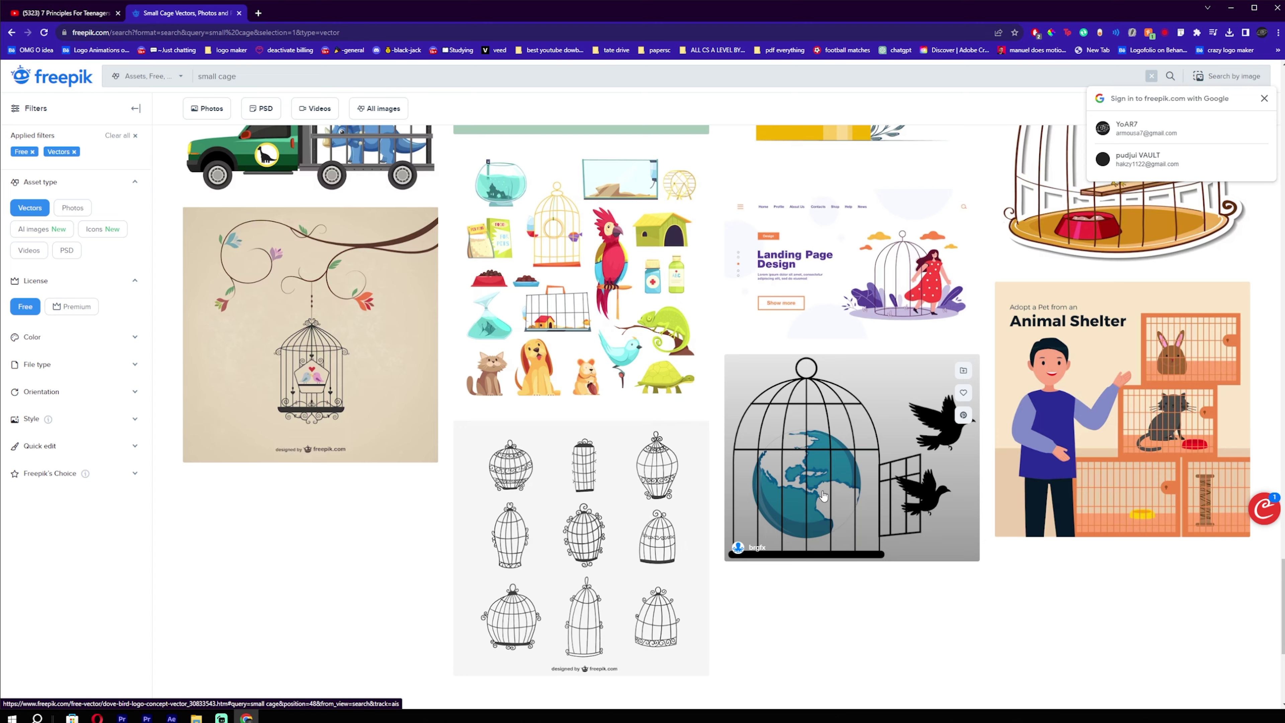
{"action": "scroll", "coordinate": [850, 455], "scroll_direction": "down", "scroll_amount": 1}
{"action": "left_click", "coordinate": [848, 403]}
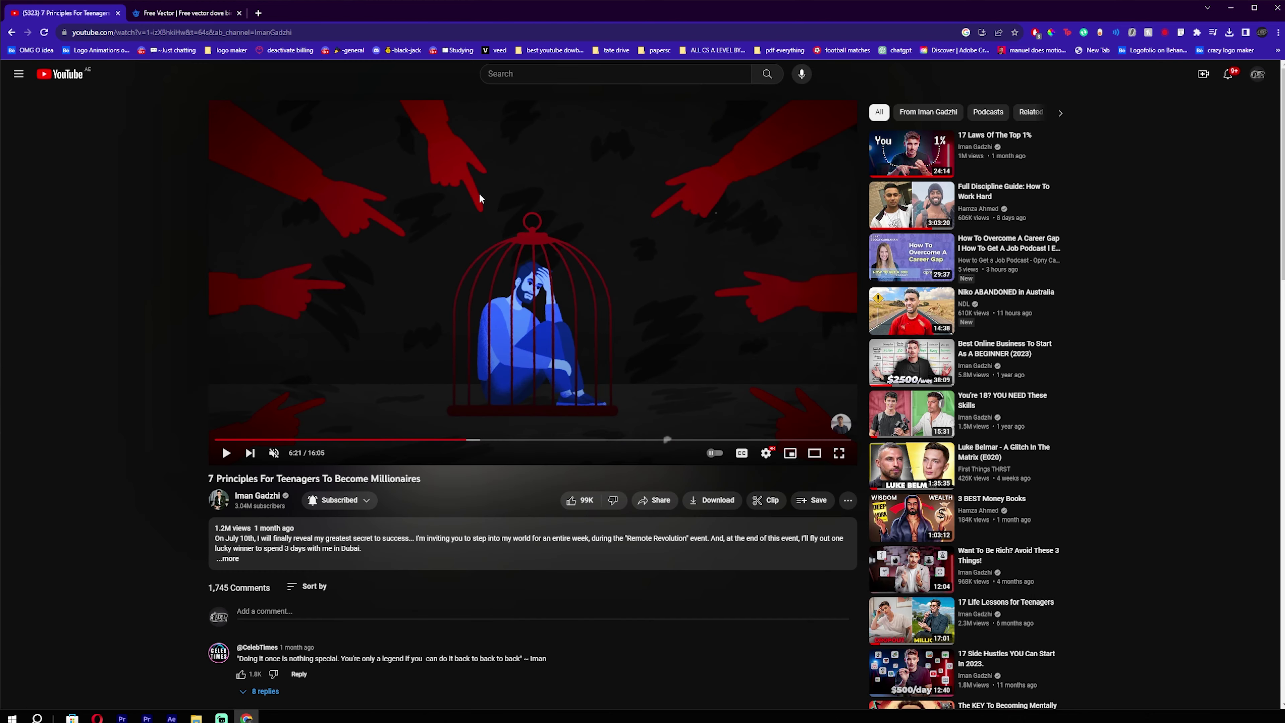
Find the sad teenager sitting on the floor among the "a sad man sitting" vectors and download it.
{"action": "left_click", "coordinate": [205, 12]}
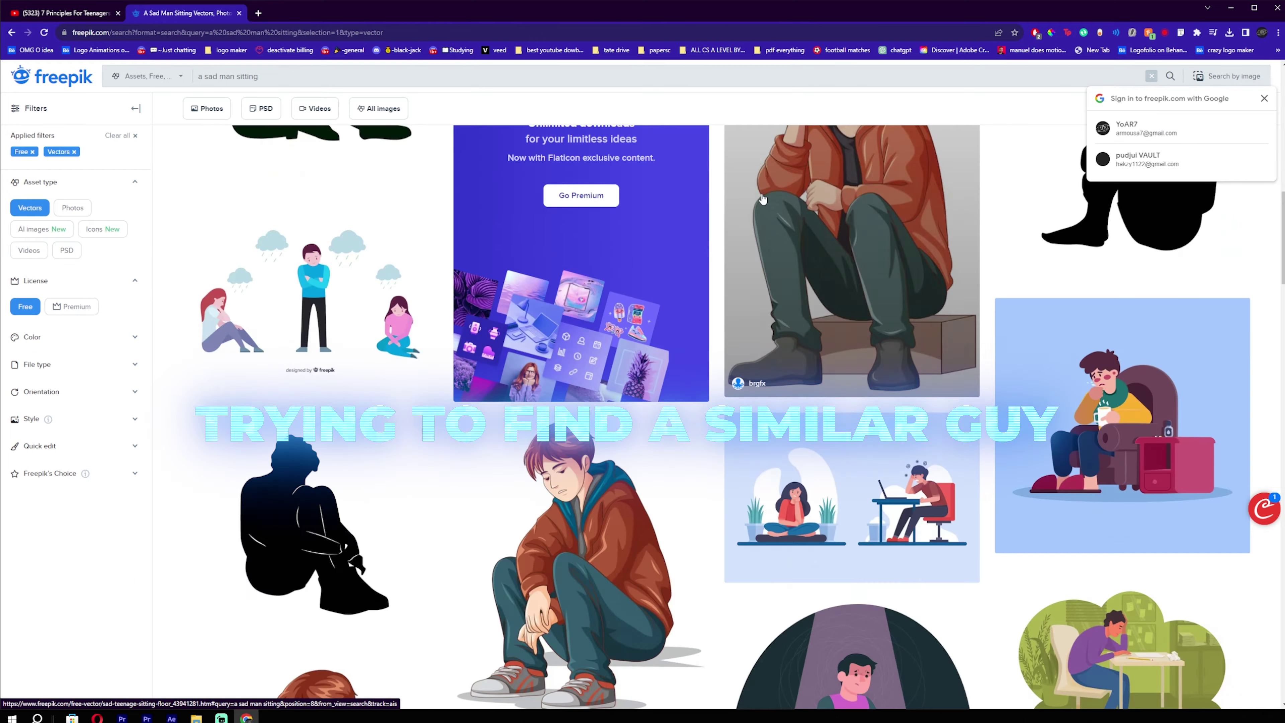
{"action": "scroll", "coordinate": [763, 199], "scroll_direction": "down", "scroll_amount": 15}
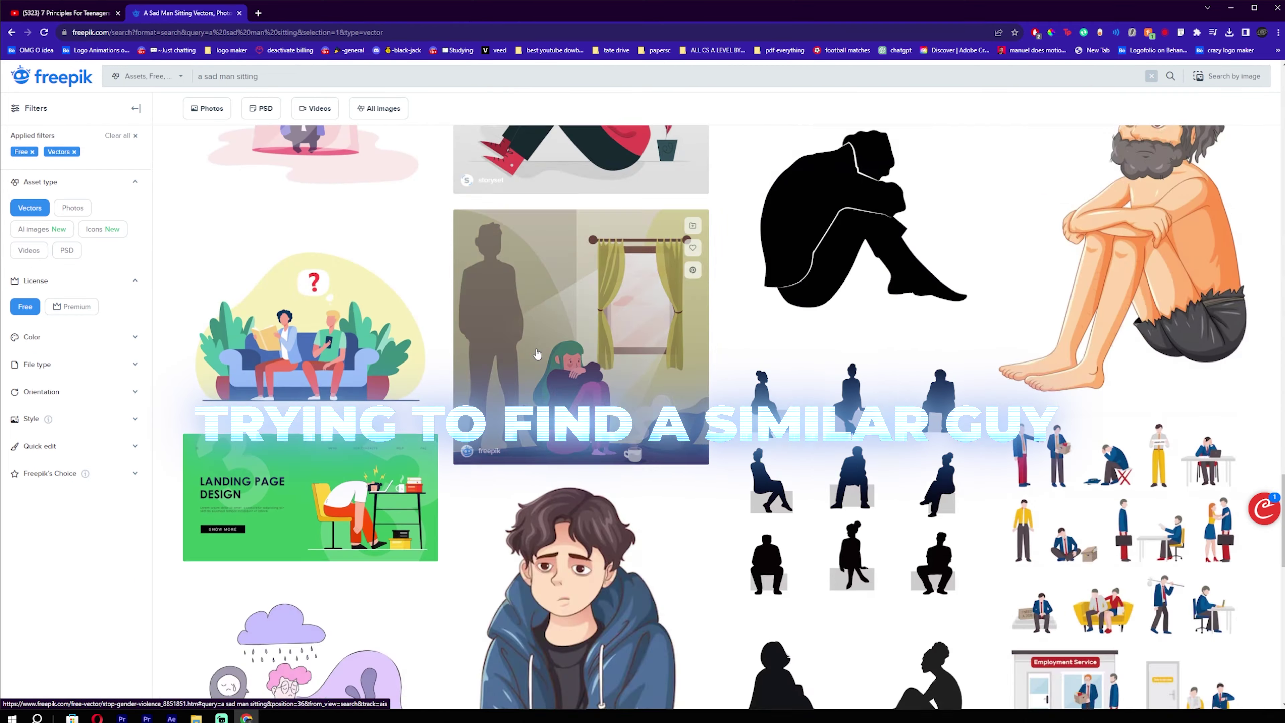
{"action": "scroll", "coordinate": [431, 460], "scroll_direction": "up", "scroll_amount": 20}
{"action": "scroll", "coordinate": [666, 569], "scroll_direction": "down", "scroll_amount": 19}
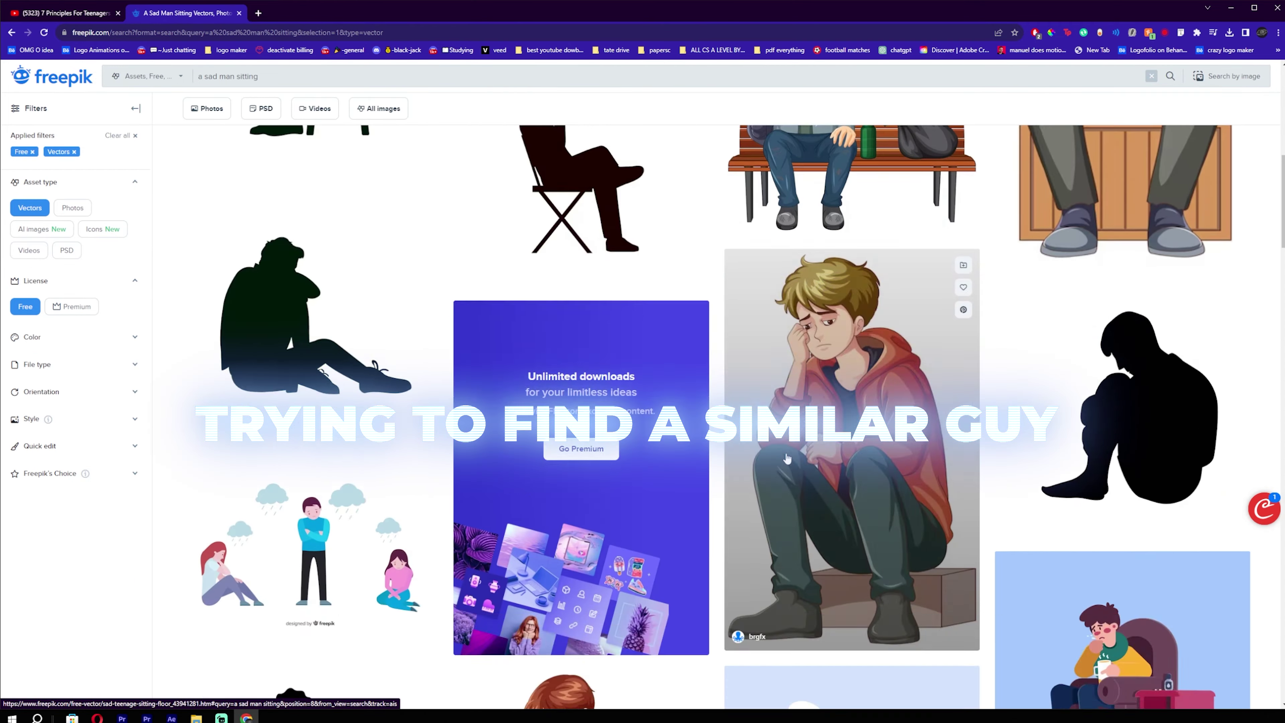
{"action": "scroll", "coordinate": [330, 479], "scroll_direction": "up", "scroll_amount": 1}
{"action": "left_click", "coordinate": [354, 453]}
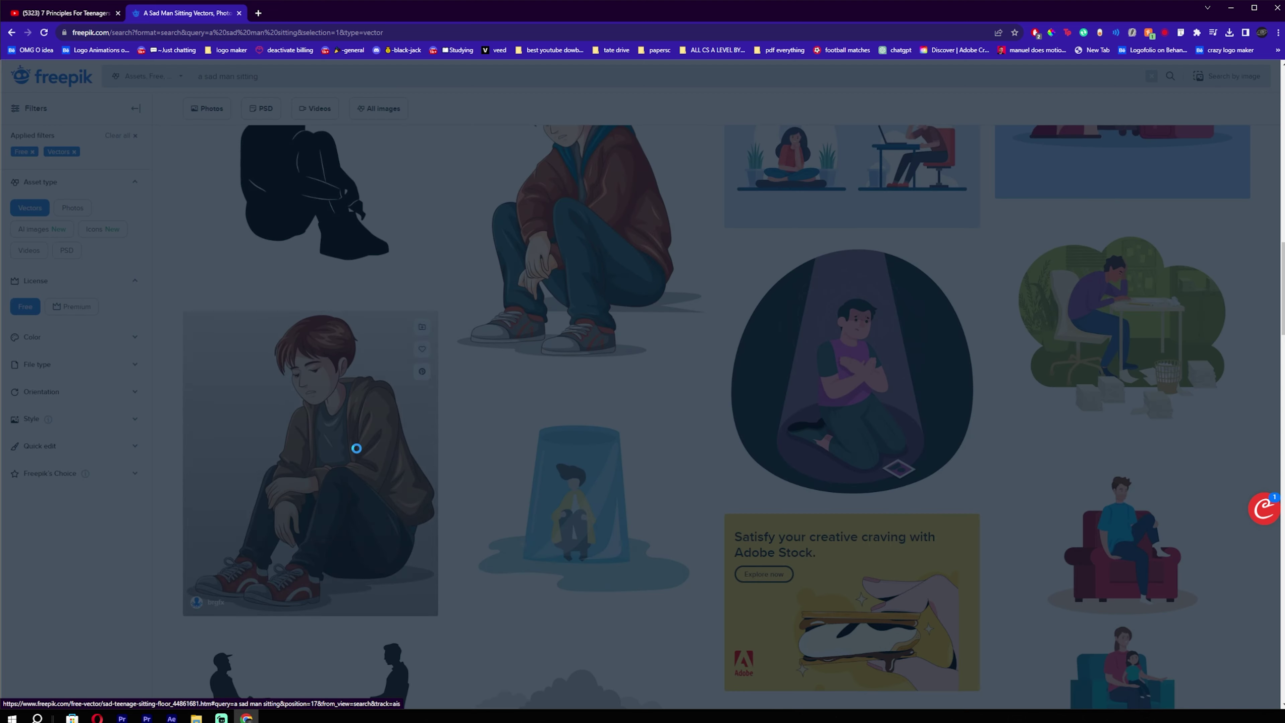
{"action": "left_click", "coordinate": [935, 248]}
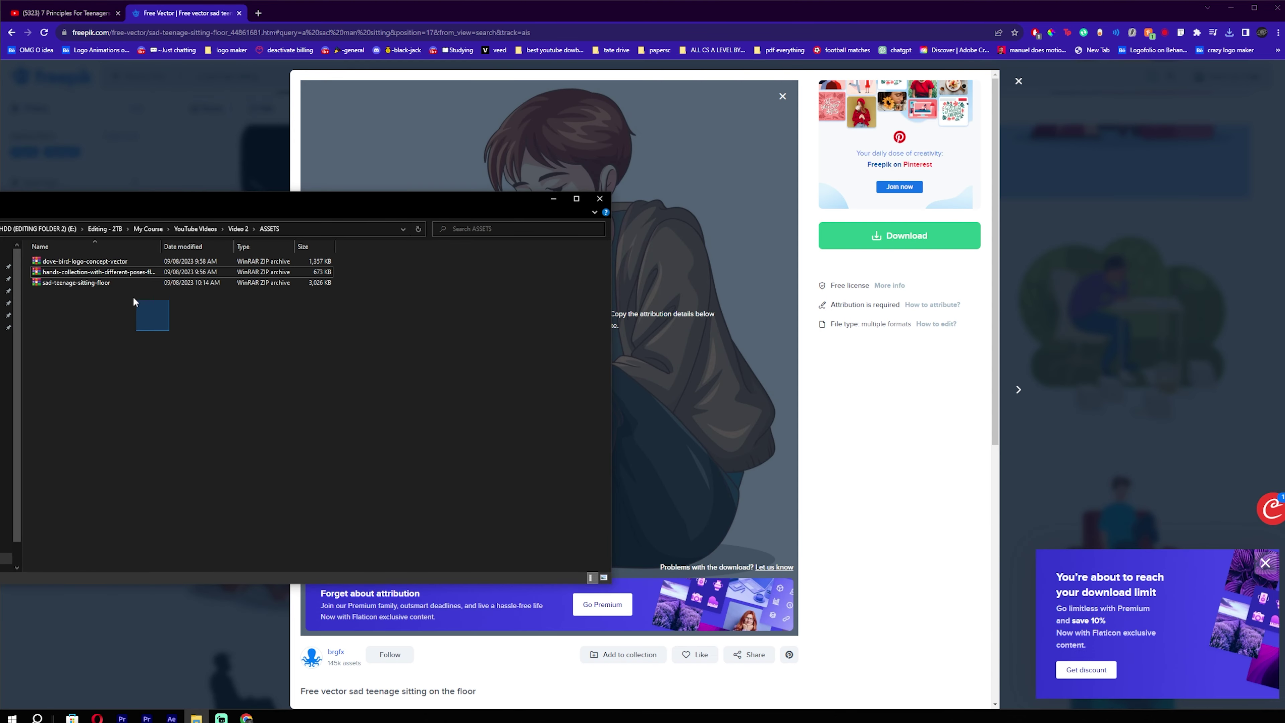
Extract the dove-bird, hands-collection and sad-teenage ZIP archives in the ASSETS folder into separate folders.
{"action": "left_click_drag", "start_coordinate": [134, 298], "coordinate": [102, 257]}
{"action": "right_click", "coordinate": [103, 271]}
{"action": "left_click", "coordinate": [394, 348]}
{"action": "right_click", "coordinate": [111, 266]}
{"action": "left_click", "coordinate": [165, 322]}
{"action": "right_click", "coordinate": [111, 271]}
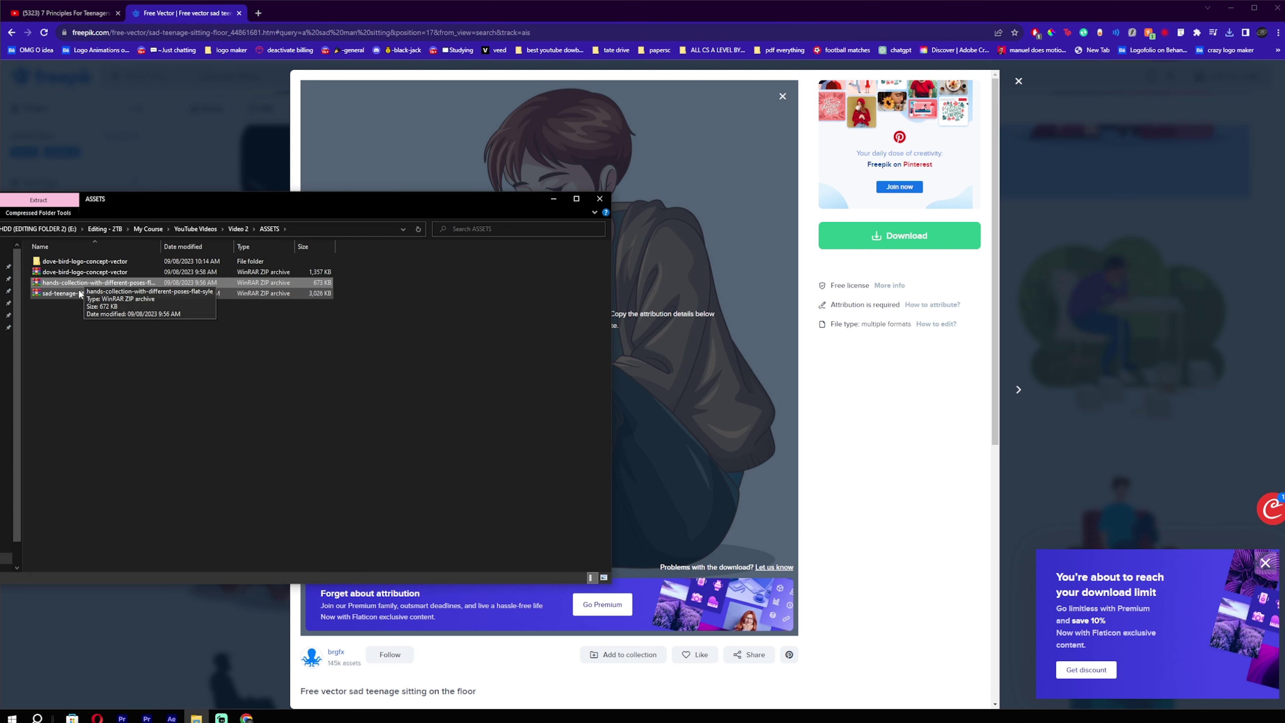
{"action": "right_click", "coordinate": [78, 277]}
{"action": "left_click", "coordinate": [241, 344]}
Switch to After Effects and create a new 1920 x 1080 px composition with a black background.
{"action": "left_click", "coordinate": [180, 719]}
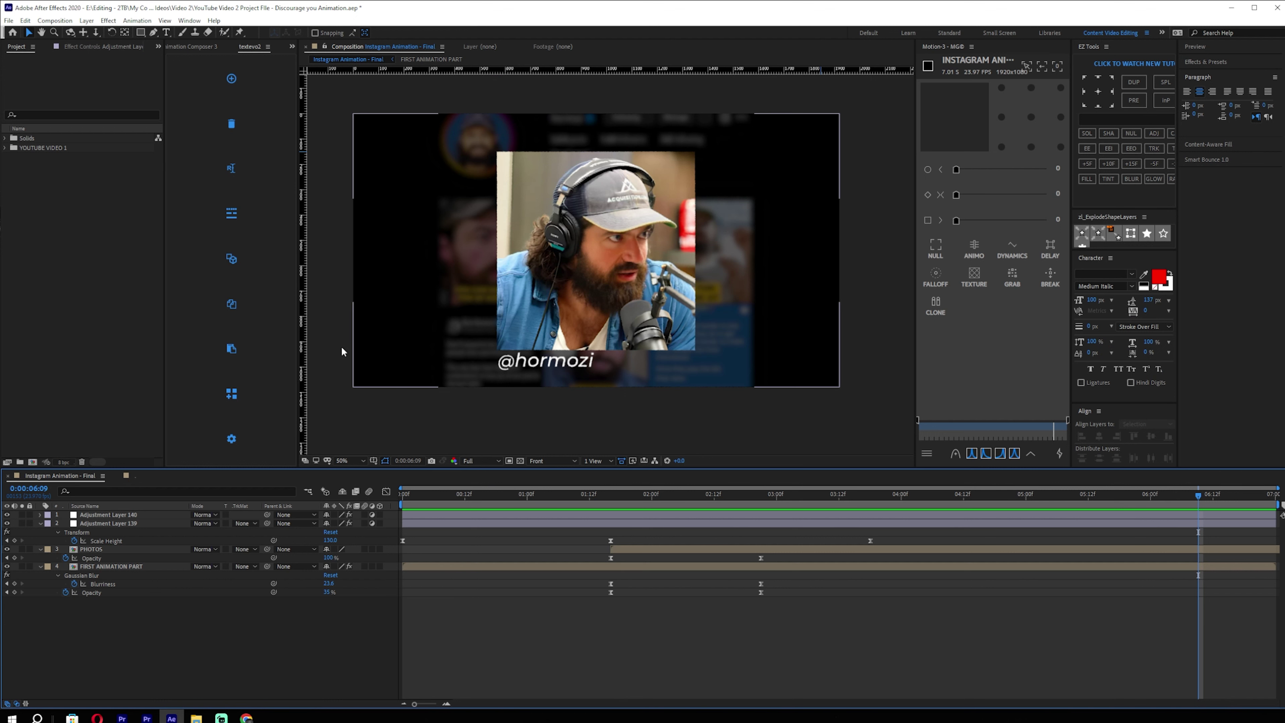
{"action": "left_click", "coordinate": [101, 280]}
{"action": "left_click", "coordinate": [33, 461]}
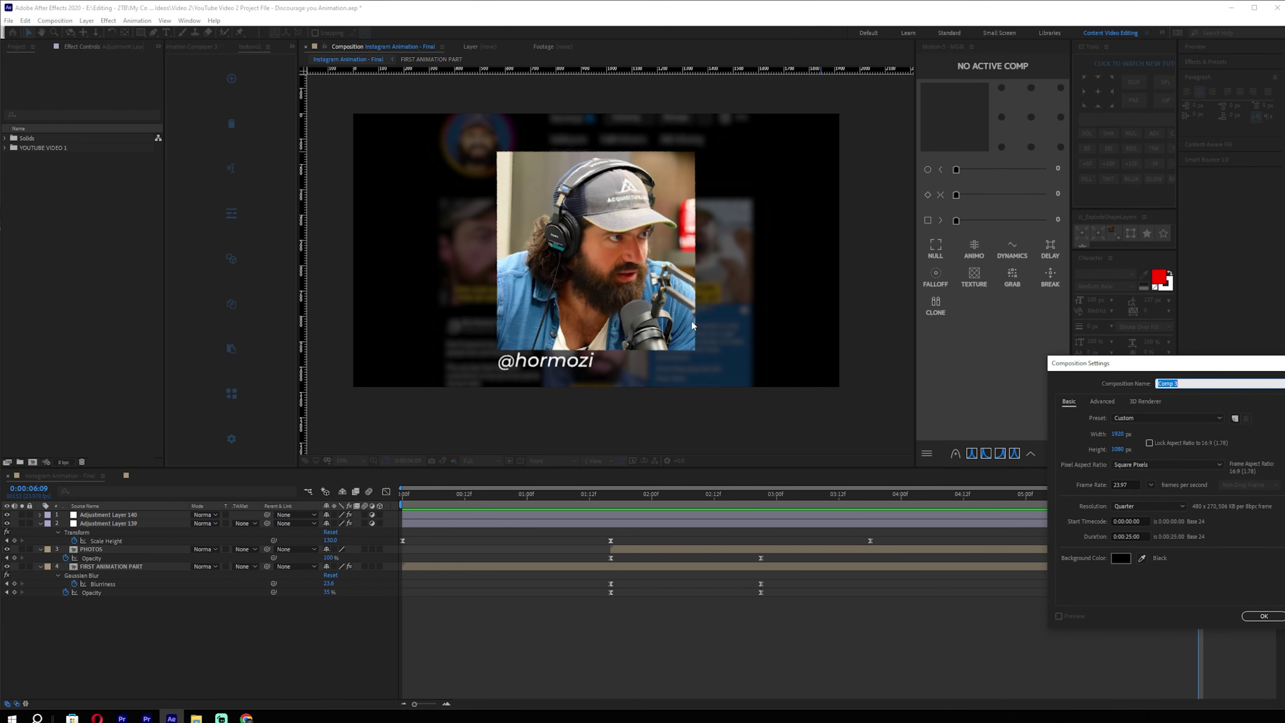
{"action": "left_click_drag", "start_coordinate": [1203, 364], "coordinate": [595, 177]}
{"action": "left_click", "coordinate": [519, 298]}
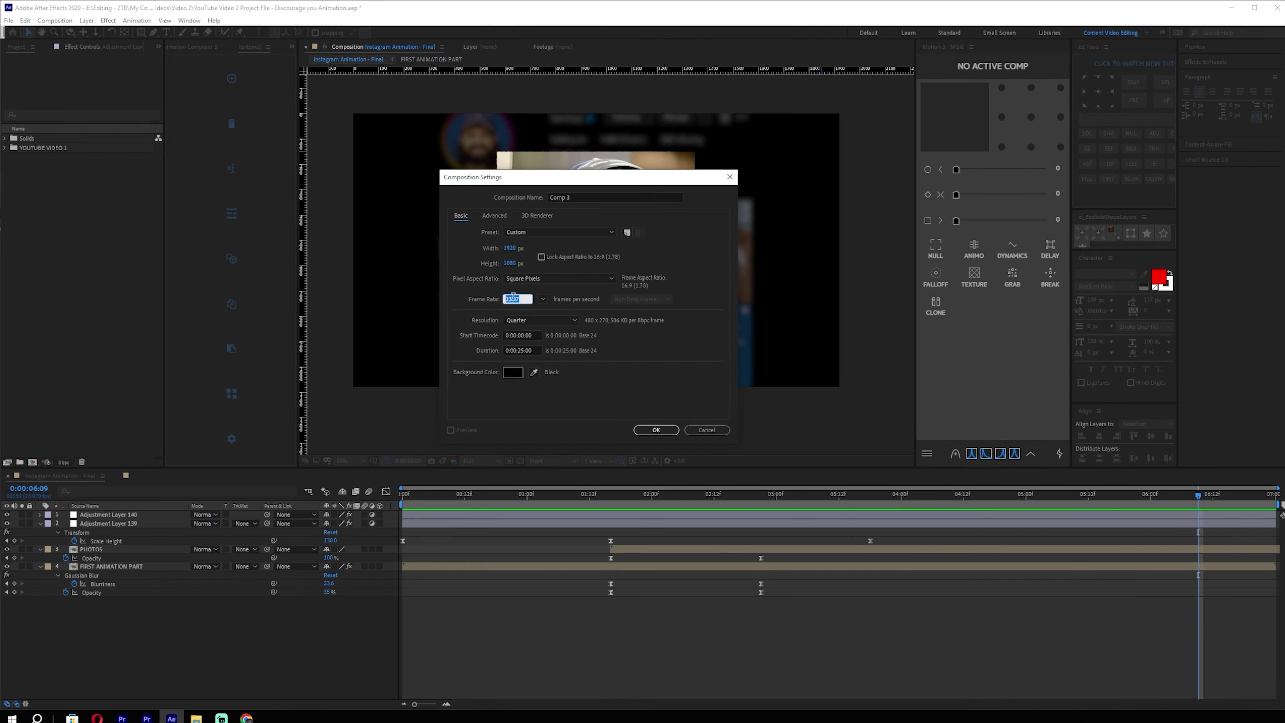
{"action": "left_click_drag", "start_coordinate": [518, 299], "coordinate": [473, 303]}
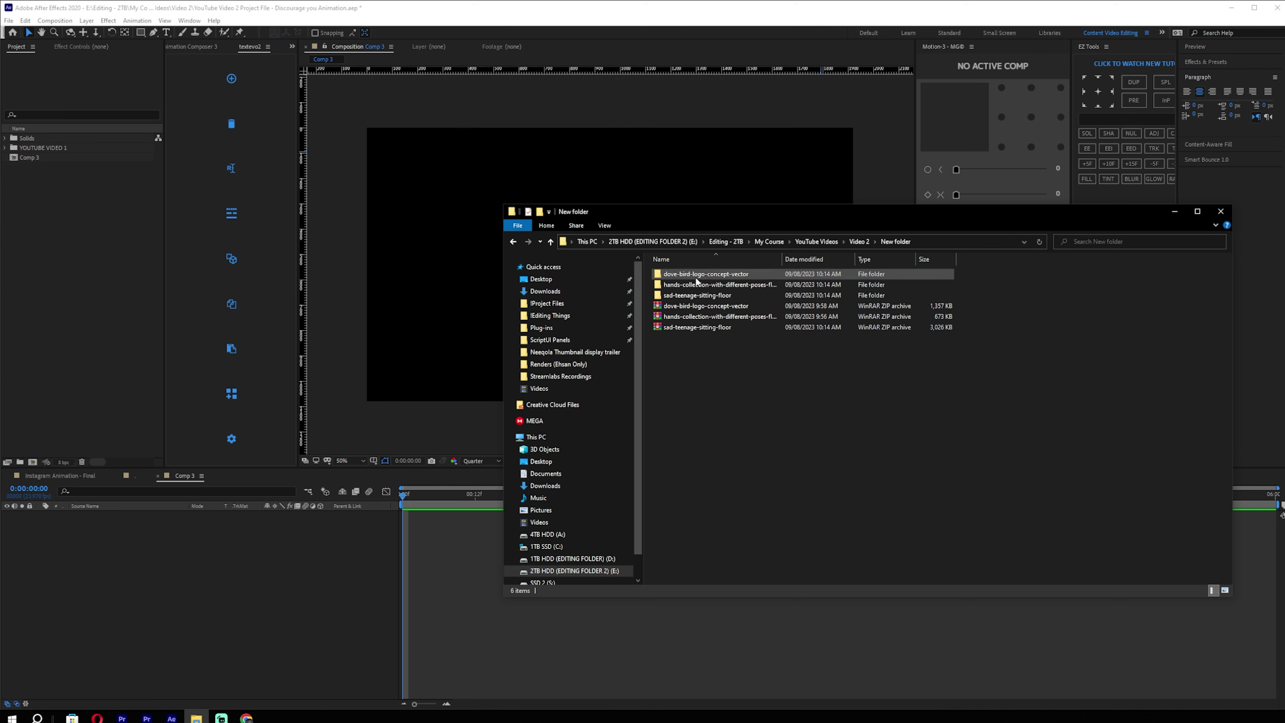
Preview the cage image in the dove-bird-logo-concept-vector folder and import its EPS file into the project.
{"action": "double_click", "coordinate": [704, 274]}
{"action": "left_click", "coordinate": [693, 303]}
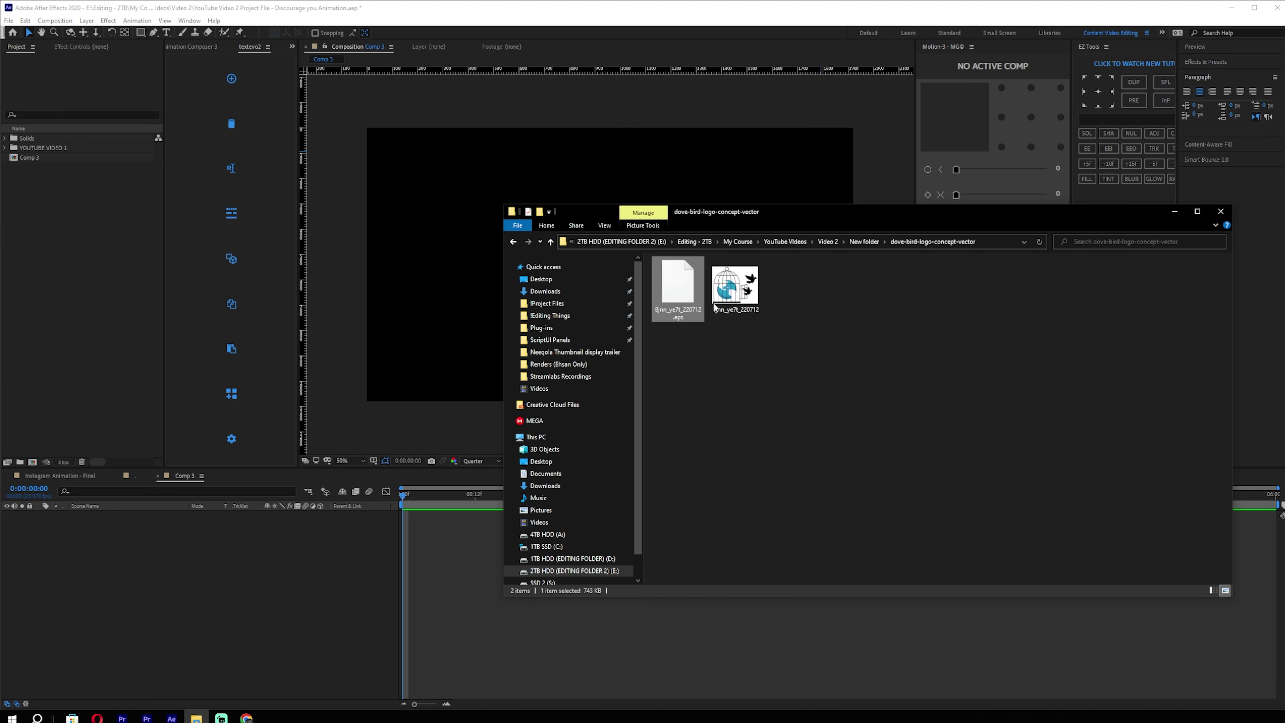
{"action": "double_click", "coordinate": [747, 292]}
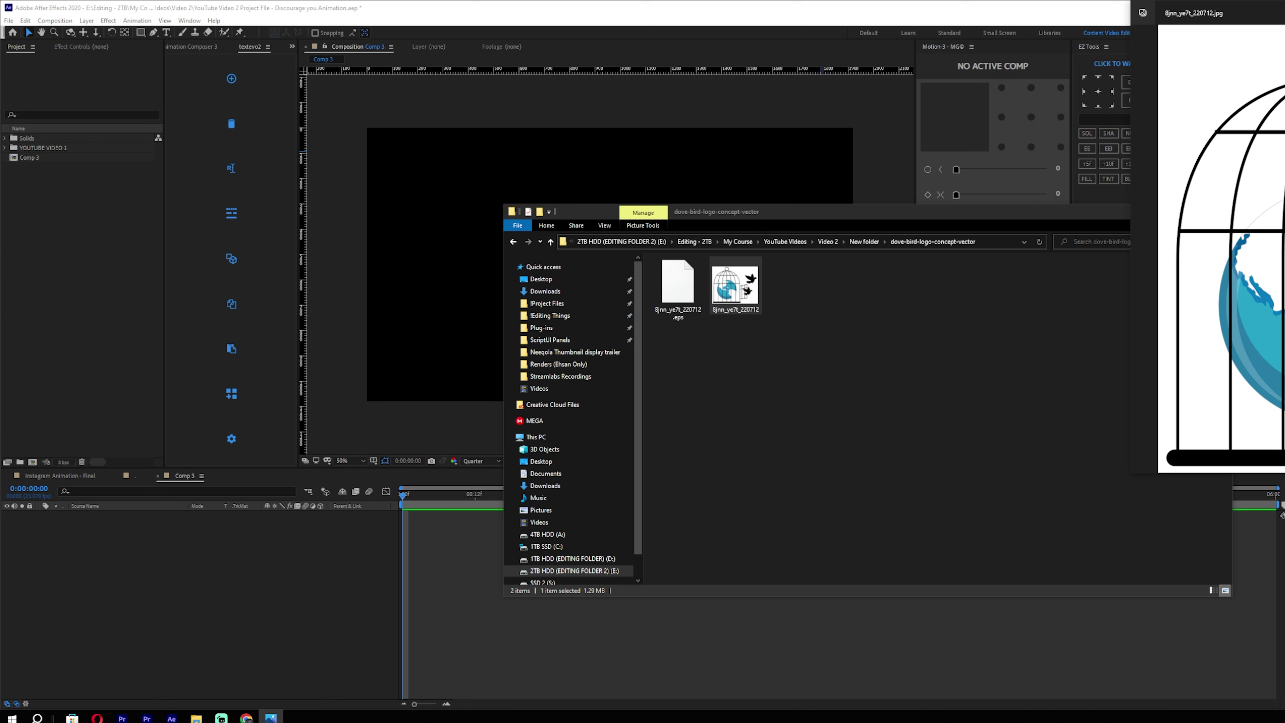
{"action": "key", "text": "alt+F4"}
{"action": "left_click_drag", "start_coordinate": [678, 288], "coordinate": [77, 167]}
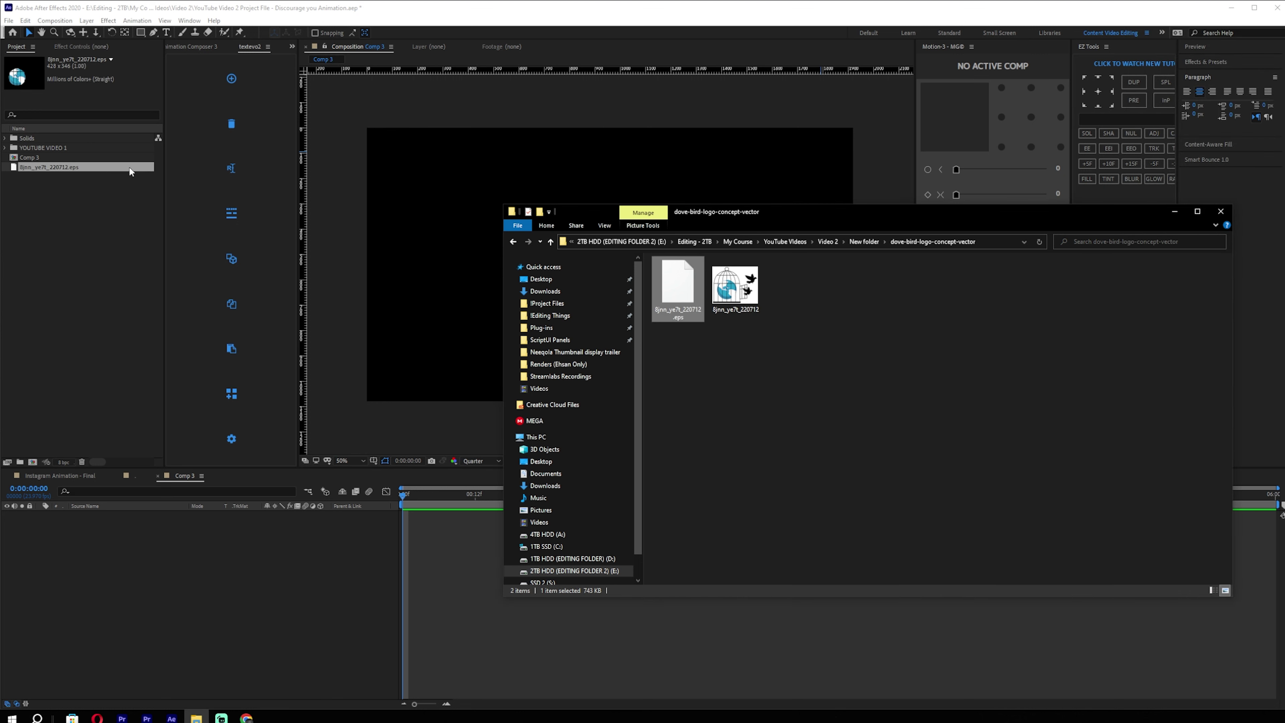
Open the hands-collection folder and preview its JPG image of the hands.
{"action": "left_click", "coordinate": [873, 242]}
{"action": "double_click", "coordinate": [738, 284]}
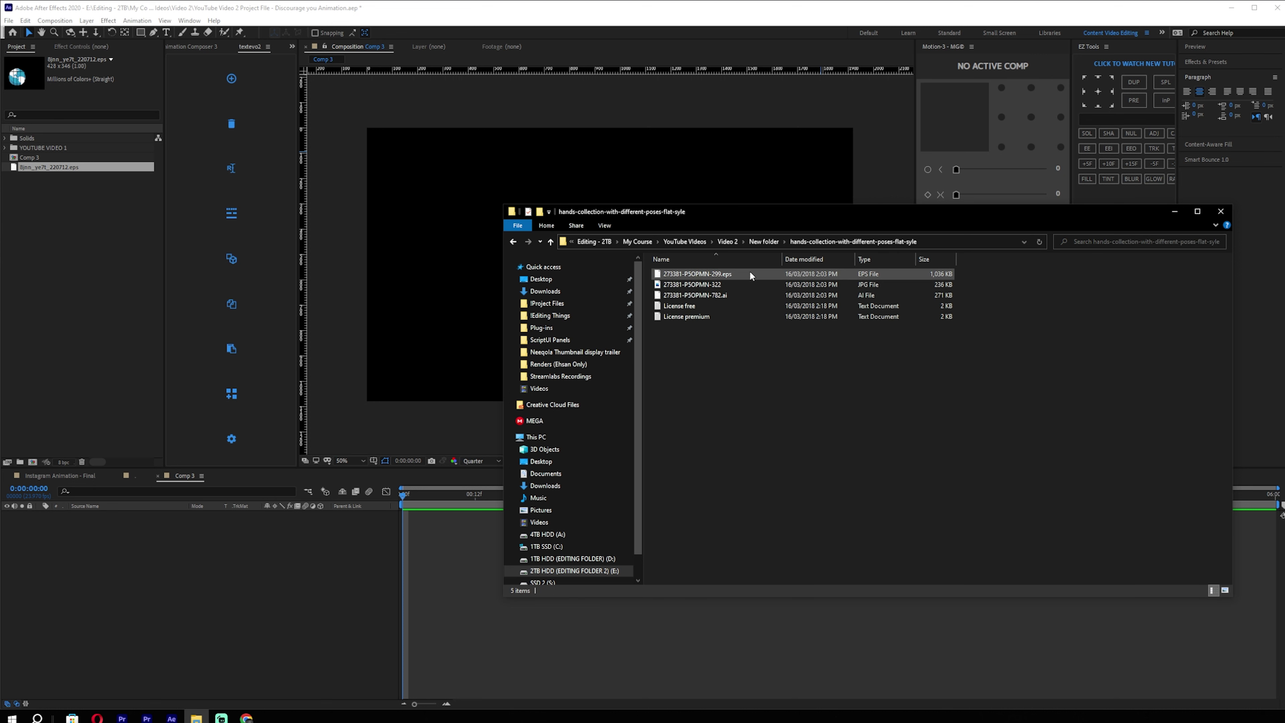
{"action": "double_click", "coordinate": [736, 295]}
{"action": "double_click", "coordinate": [844, 287]}
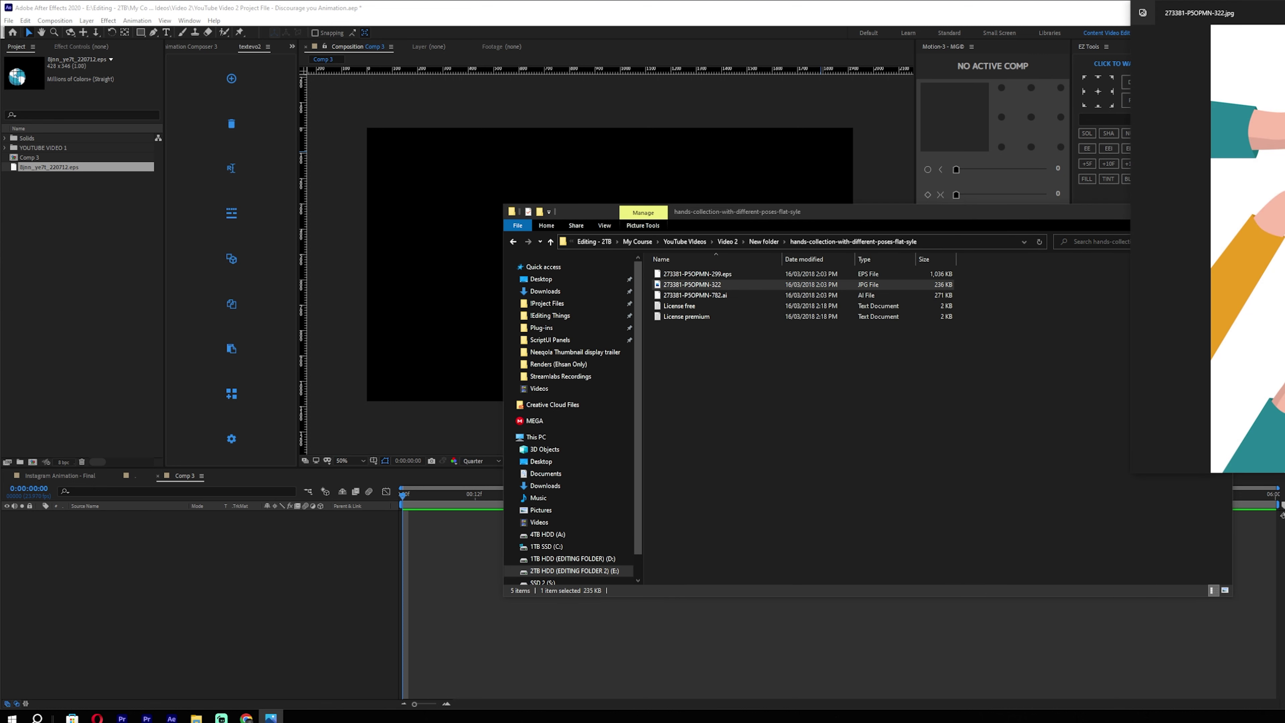
{"action": "key", "text": "alt+F4"}
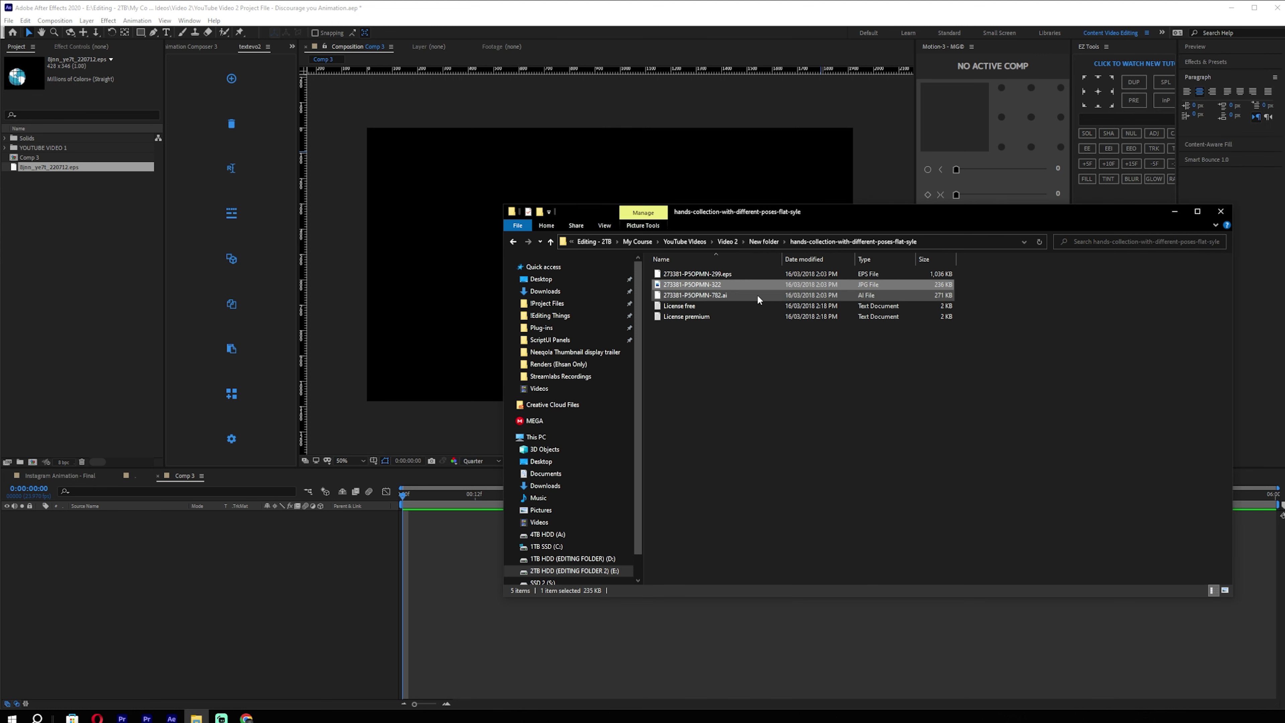
Import the hands file 273381-P5OPMN-782.ai as a composition with footage dimensions set to Layer Size.
{"action": "left_click", "coordinate": [723, 295]}
{"action": "left_click_drag", "start_coordinate": [727, 294], "coordinate": [87, 263]}
{"action": "left_click", "coordinate": [661, 323]}
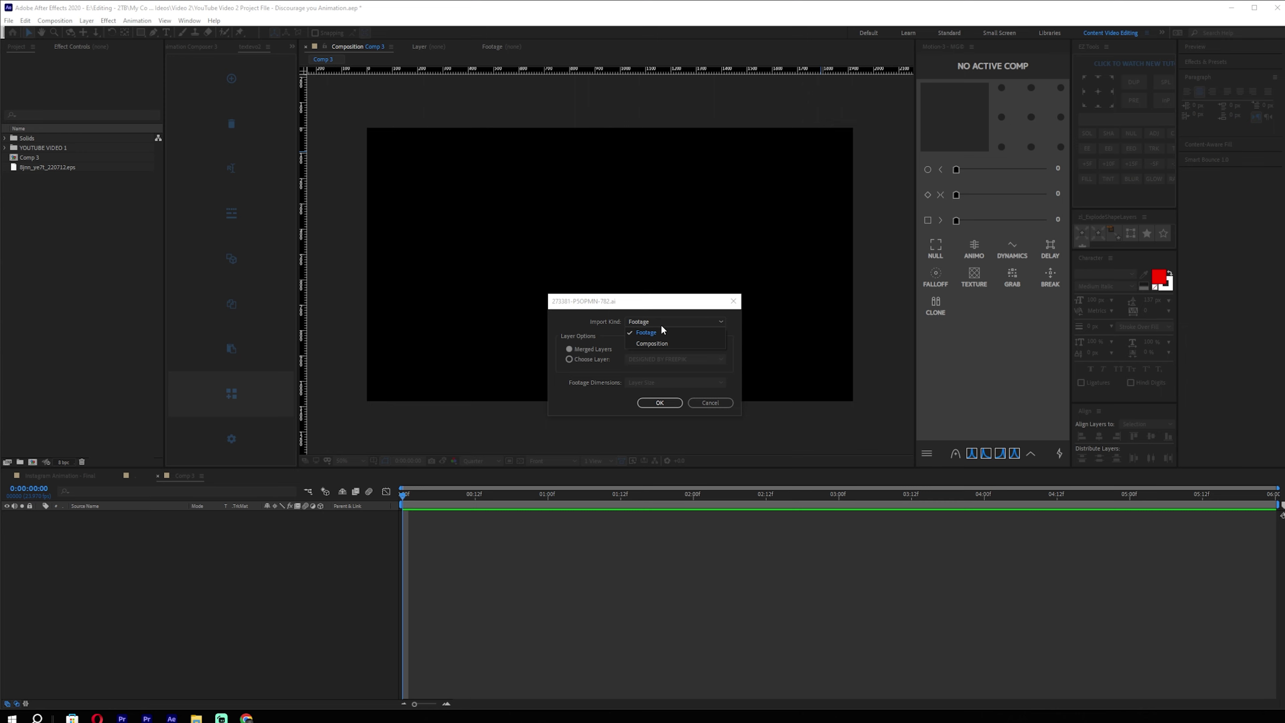
{"action": "left_click", "coordinate": [661, 341]}
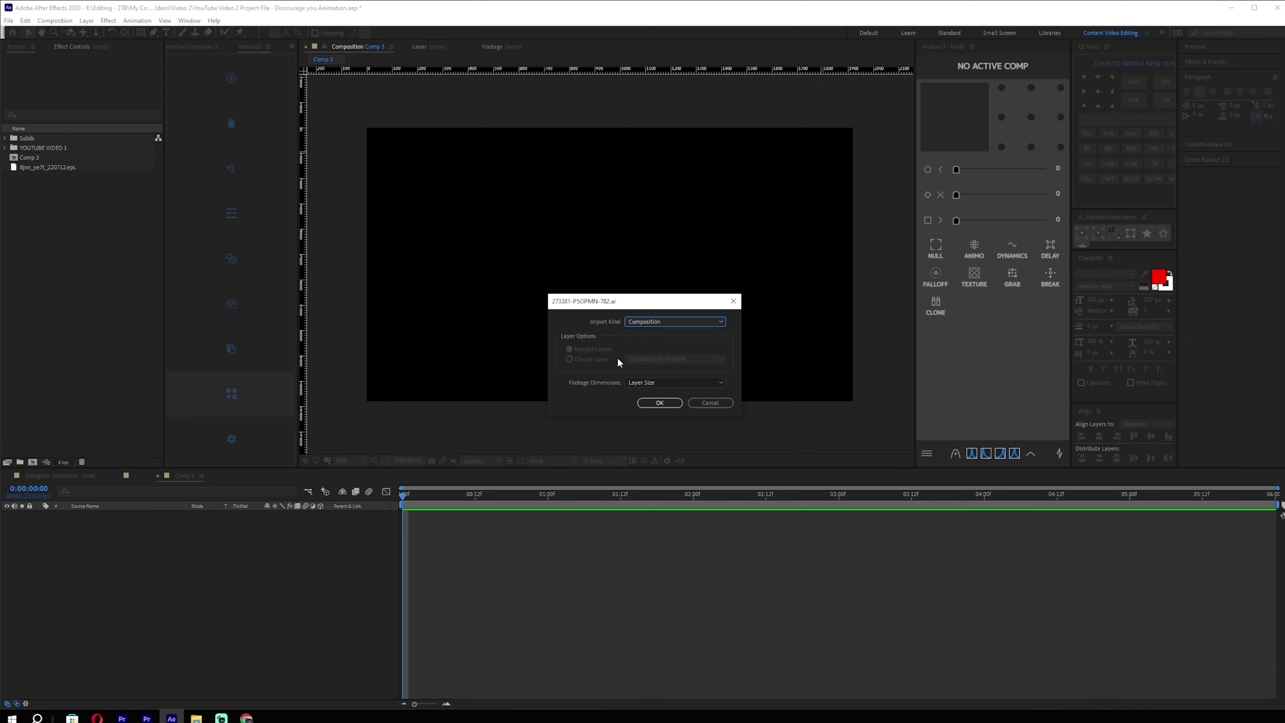
{"action": "left_click", "coordinate": [662, 401]}
Open the imported hands composition and toggle each layer's visibility off and on to examine what it contains.
{"action": "double_click", "coordinate": [28, 167]}
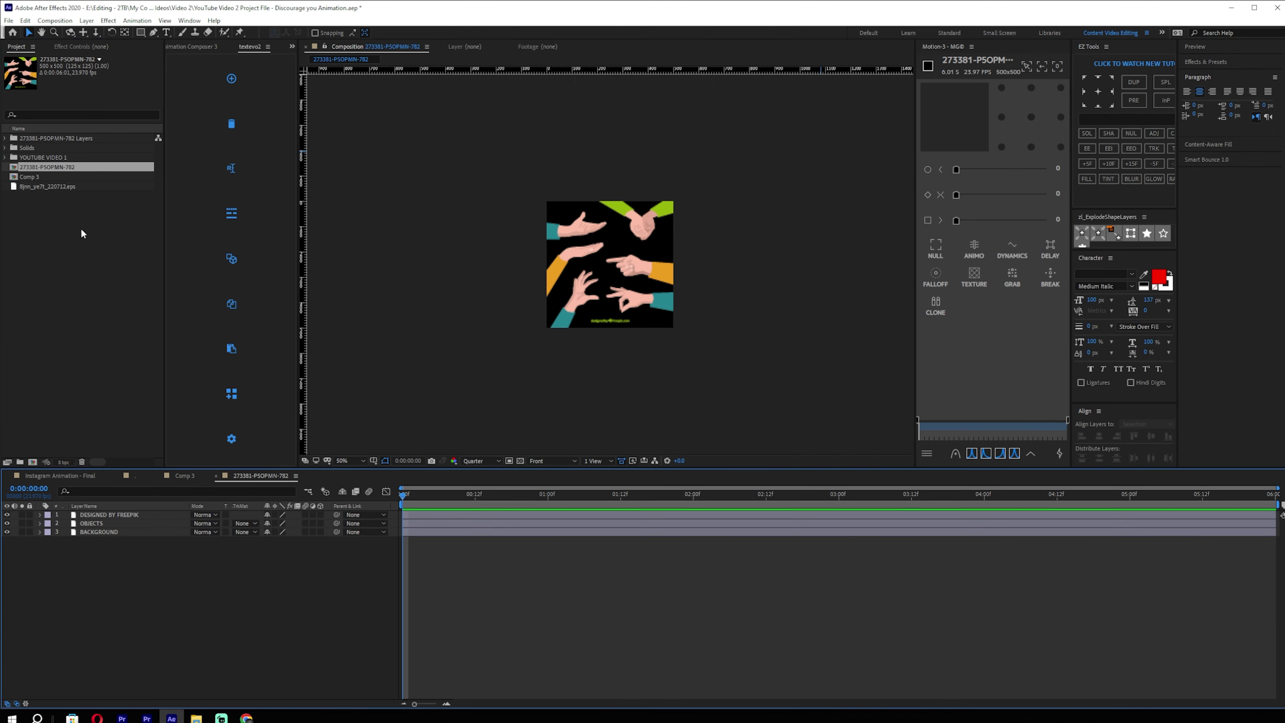
{"action": "left_click", "coordinate": [8, 525]}
{"action": "left_click", "coordinate": [7, 524]}
{"action": "left_click", "coordinate": [7, 515]}
{"action": "left_click", "coordinate": [7, 516]}
{"action": "left_click", "coordinate": [7, 533]}
{"action": "left_click", "coordinate": [7, 532]}
{"action": "left_click", "coordinate": [7, 524]}
{"action": "left_click", "coordinate": [7, 524]}
{"action": "left_click", "coordinate": [94, 361]}
Import the sad teenager's EPS file from the sad-teenage-sitting-floor folder into the After Effects project.
{"action": "left_click", "coordinate": [196, 718]}
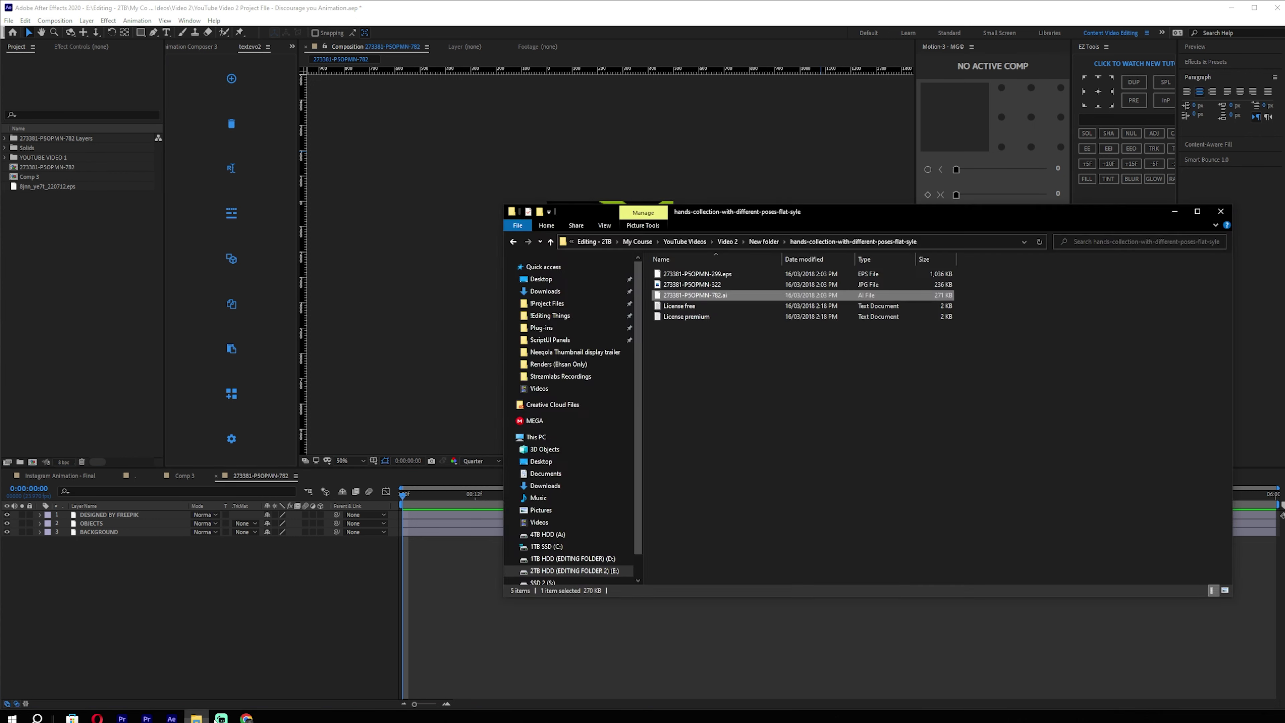
{"action": "left_click", "coordinate": [764, 242]}
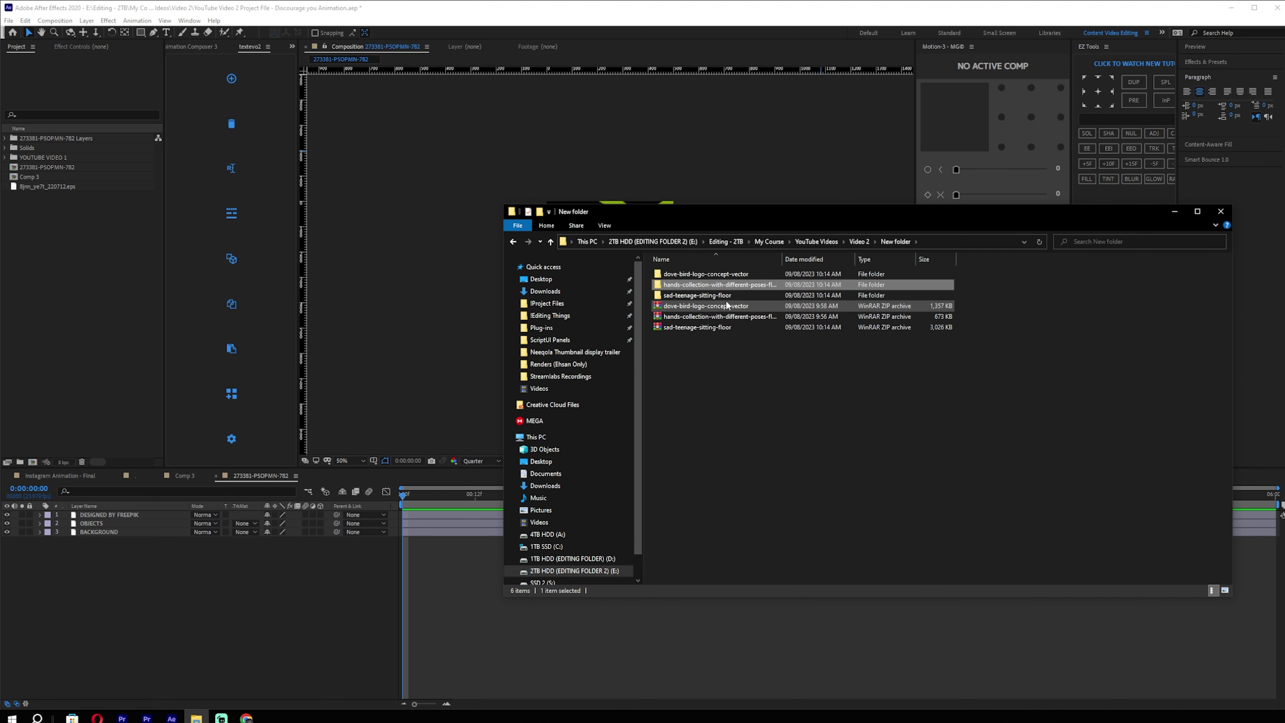
{"action": "double_click", "coordinate": [723, 295]}
{"action": "left_click", "coordinate": [678, 286]}
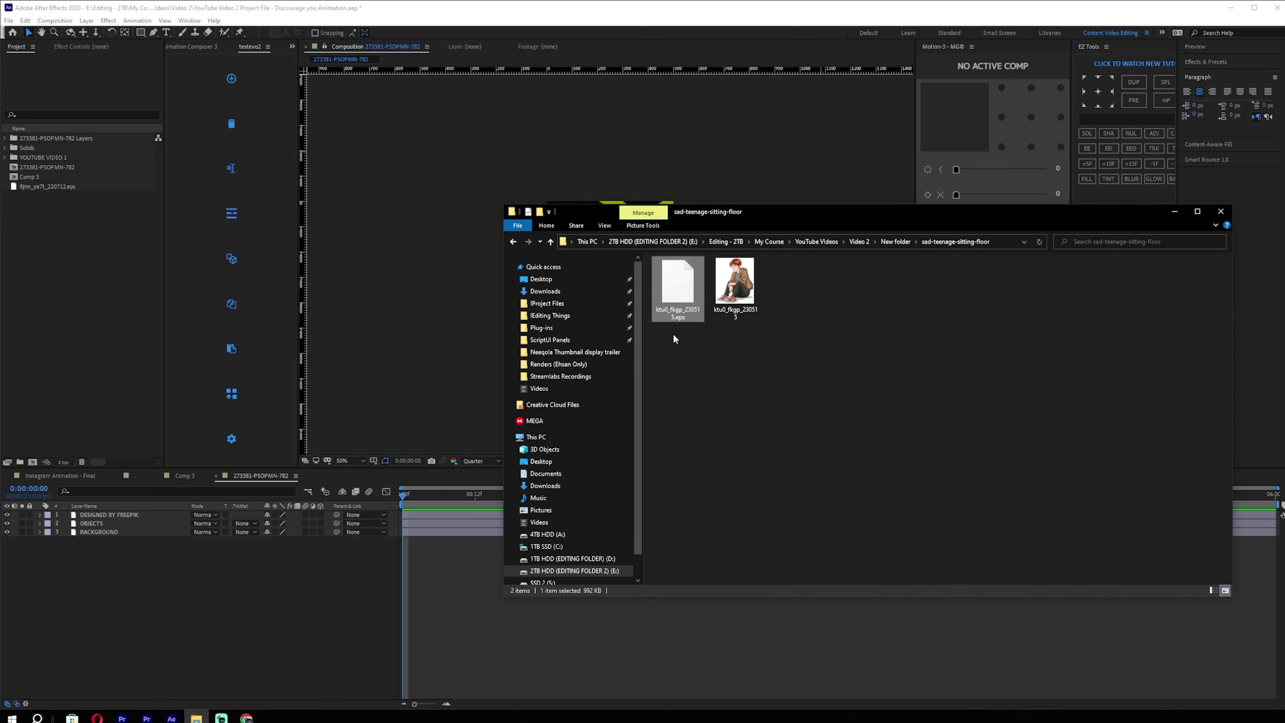
{"action": "left_click_drag", "start_coordinate": [678, 282], "coordinate": [72, 280]}
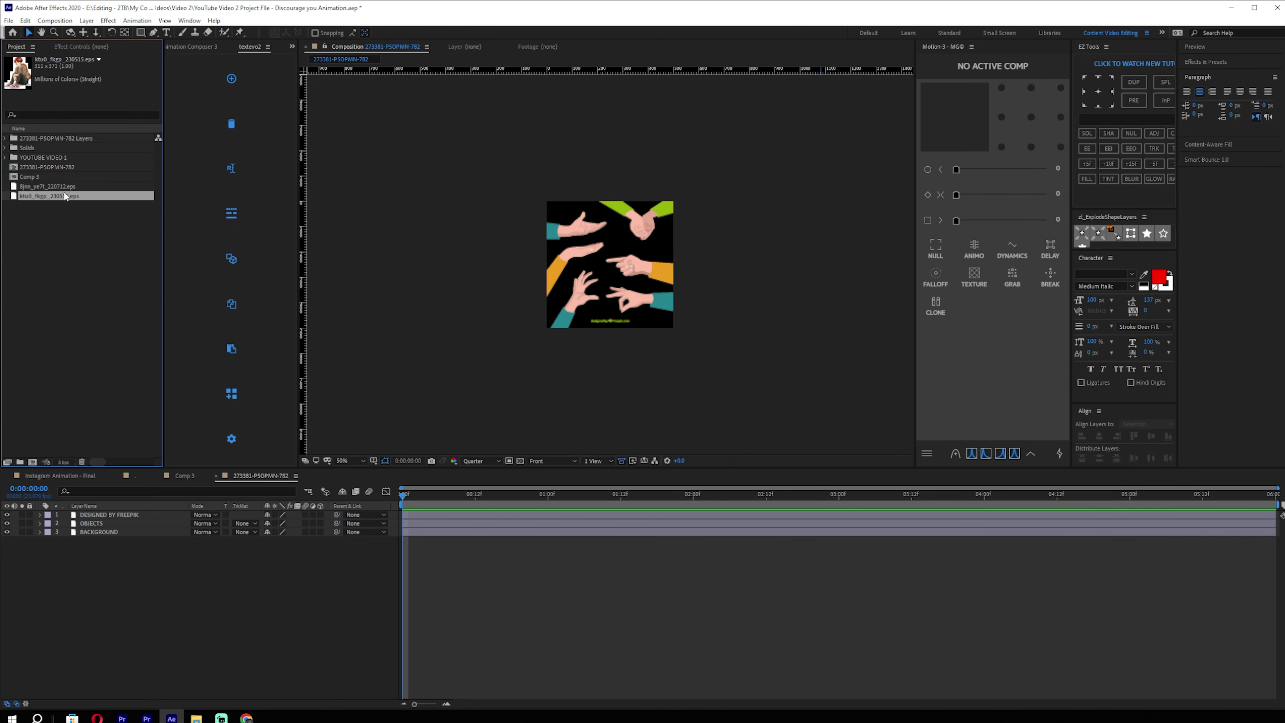
Close the other open compositions and add the cage EPS, teenager EPS and hands composition to Comp 3.
{"action": "left_click_drag", "start_coordinate": [189, 473], "coordinate": [49, 482]}
{"action": "left_click", "coordinate": [65, 476]}
{"action": "left_click", "coordinate": [65, 475]}
{"action": "left_click_drag", "start_coordinate": [71, 219], "coordinate": [70, 187]}
{"action": "left_click_drag", "start_coordinate": [70, 187], "coordinate": [433, 536]}
{"action": "left_click_drag", "start_coordinate": [62, 176], "coordinate": [120, 519]}
{"action": "left_click_drag", "start_coordinate": [58, 166], "coordinate": [167, 557]}
Show only the cage layer over a transparency grid and shift it to start at the beginning of Comp 3.
{"action": "left_click", "coordinate": [489, 575]}
{"action": "left_click", "coordinate": [6, 533]}
{"action": "left_click", "coordinate": [7, 523]}
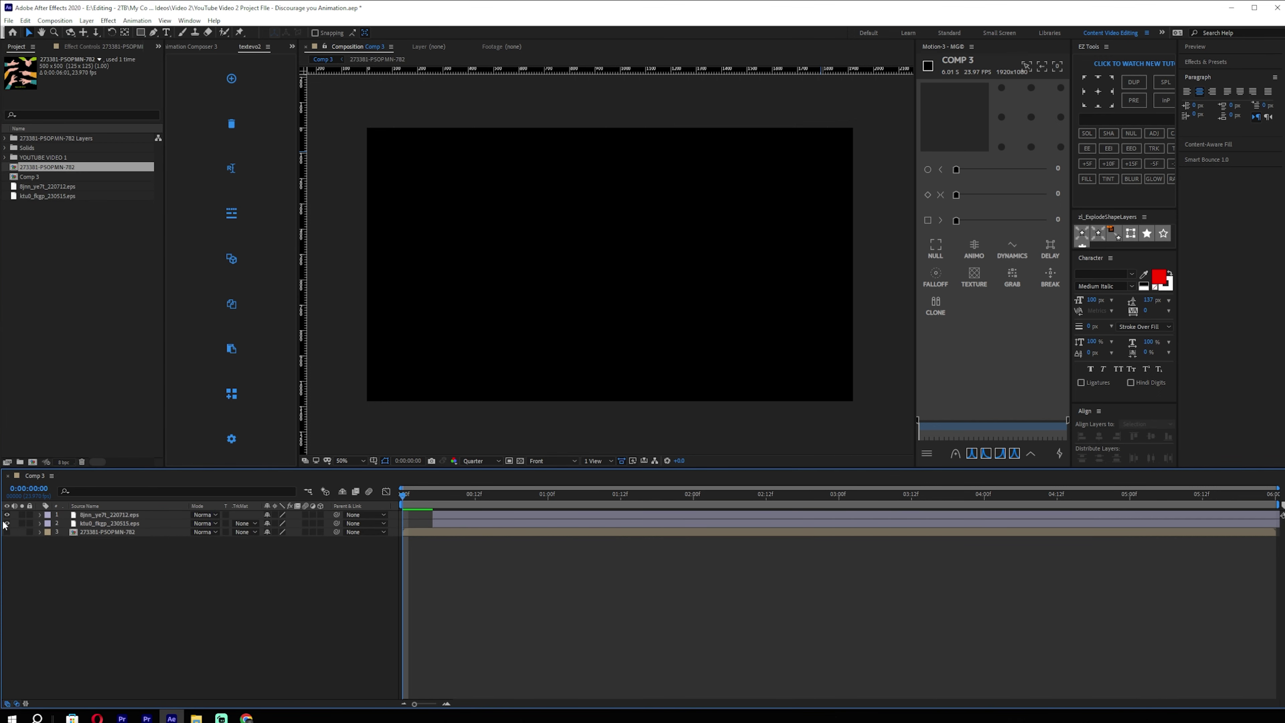
{"action": "left_click_drag", "start_coordinate": [465, 516], "coordinate": [430, 516]}
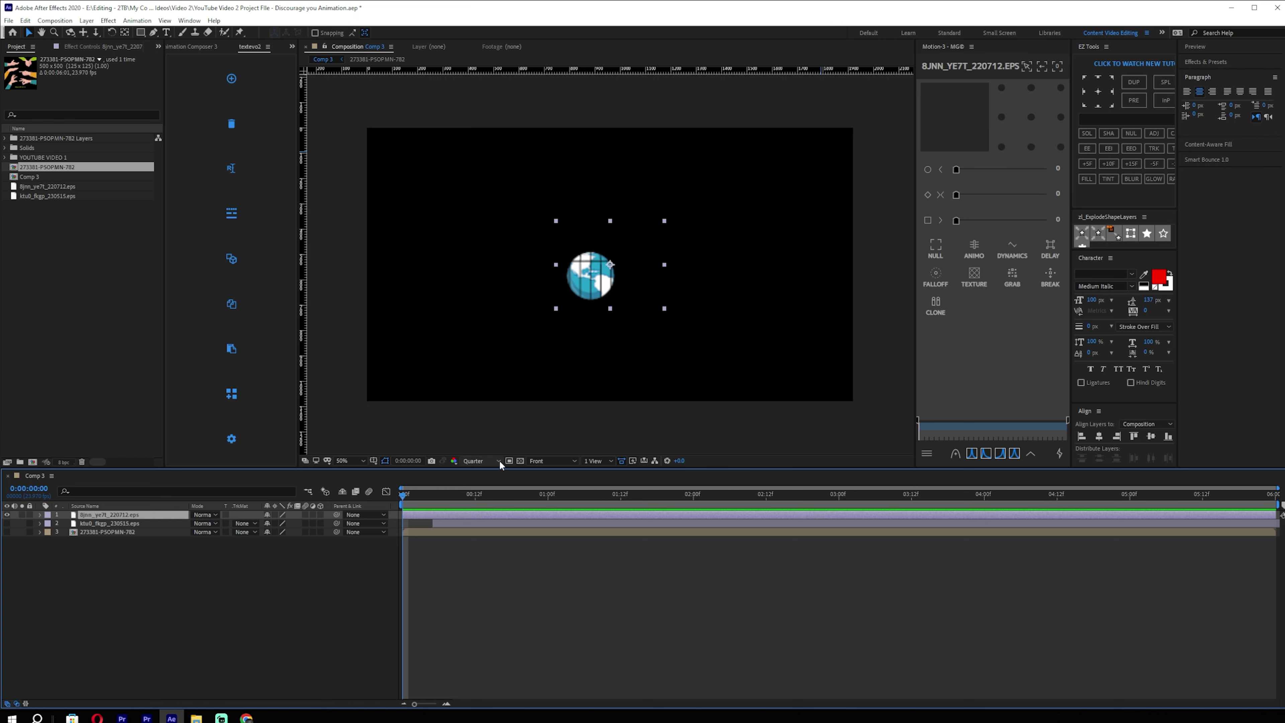
{"action": "left_click", "coordinate": [520, 460]}
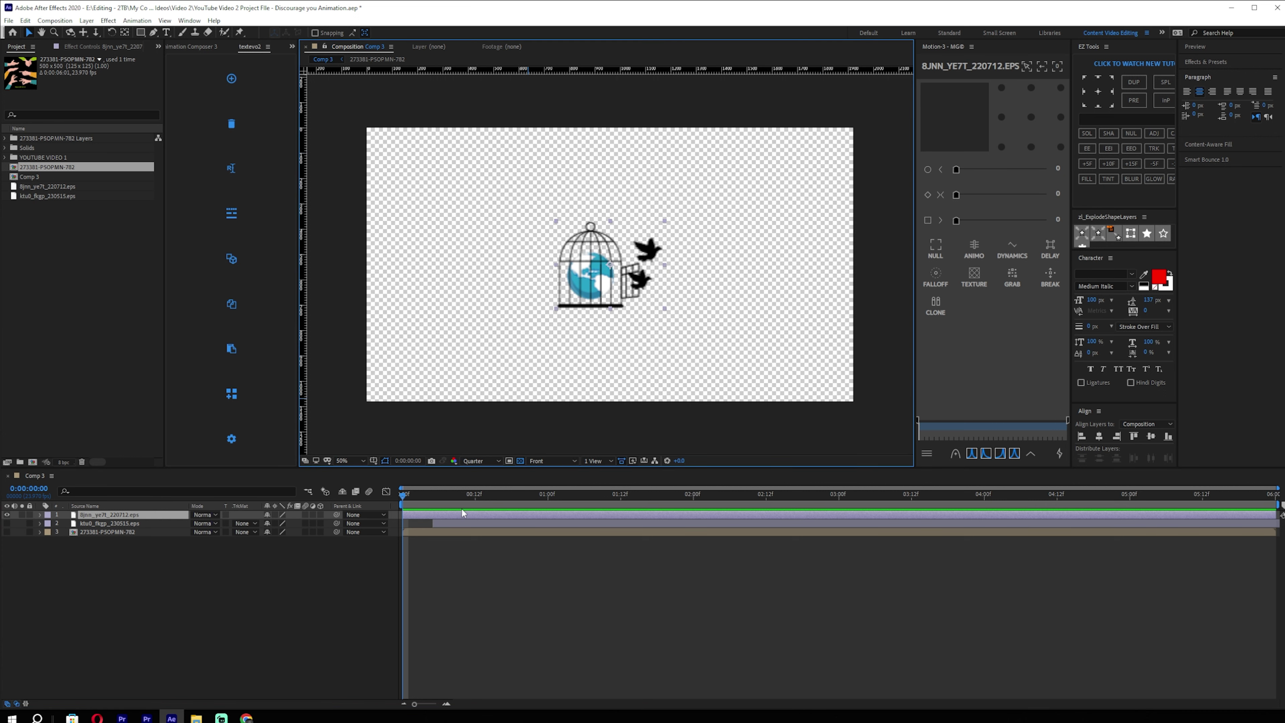
Scale the cage layer to about 184% and set the preview resolution to Half.
{"action": "key", "text": "s"}
{"action": "left_click_drag", "start_coordinate": [293, 524], "coordinate": [344, 525]}
{"action": "left_click", "coordinate": [480, 461]}
{"action": "left_click", "coordinate": [481, 500]}
{"action": "left_click", "coordinate": [170, 570]}
Create an outlines shape layer from the cage vector layer.
{"action": "right_click", "coordinate": [128, 518]}
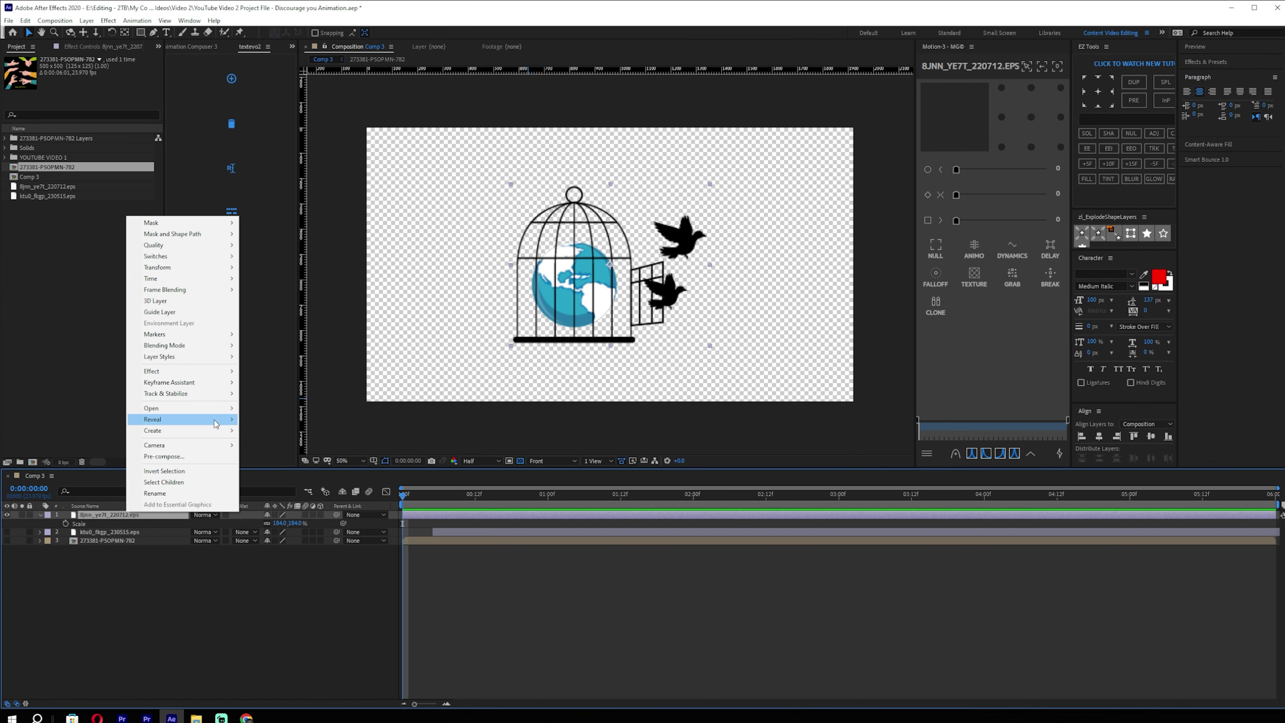
{"action": "mouse_move", "coordinate": [203, 430]}
{"action": "left_click", "coordinate": [307, 464]}
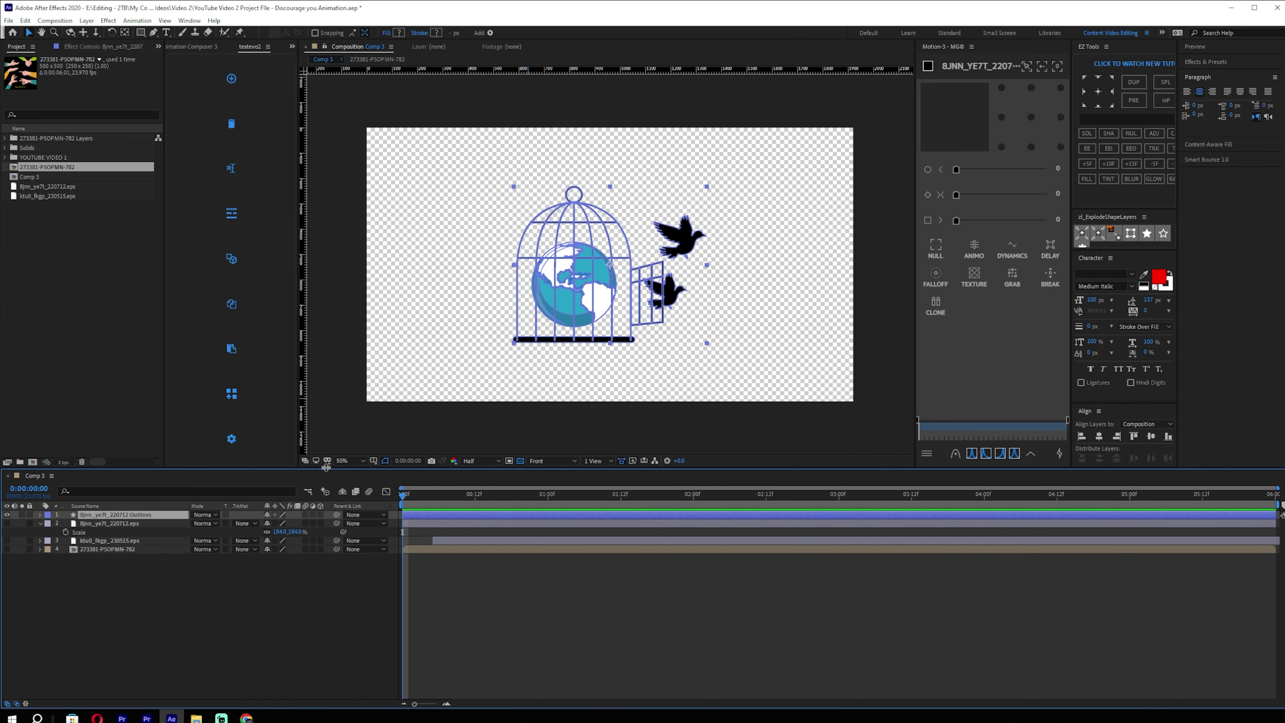
Delete the upper bird's path points from the cage outlines.
{"action": "key", "text": "g"}
{"action": "scroll", "coordinate": [697, 236], "scroll_direction": "up", "scroll_amount": 3}
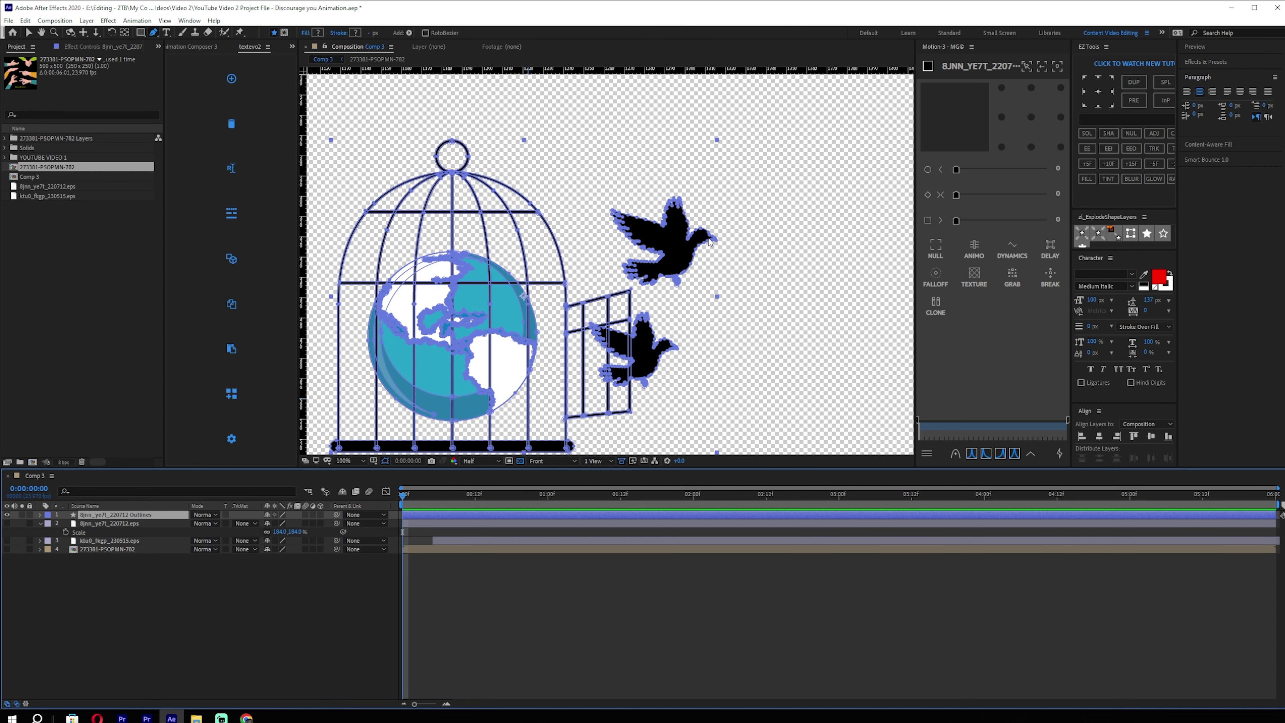
{"action": "scroll", "coordinate": [746, 248], "scroll_direction": "down", "scroll_amount": 2}
{"action": "key", "text": "v"}
{"action": "left_click_drag", "start_coordinate": [782, 185], "coordinate": [656, 314]}
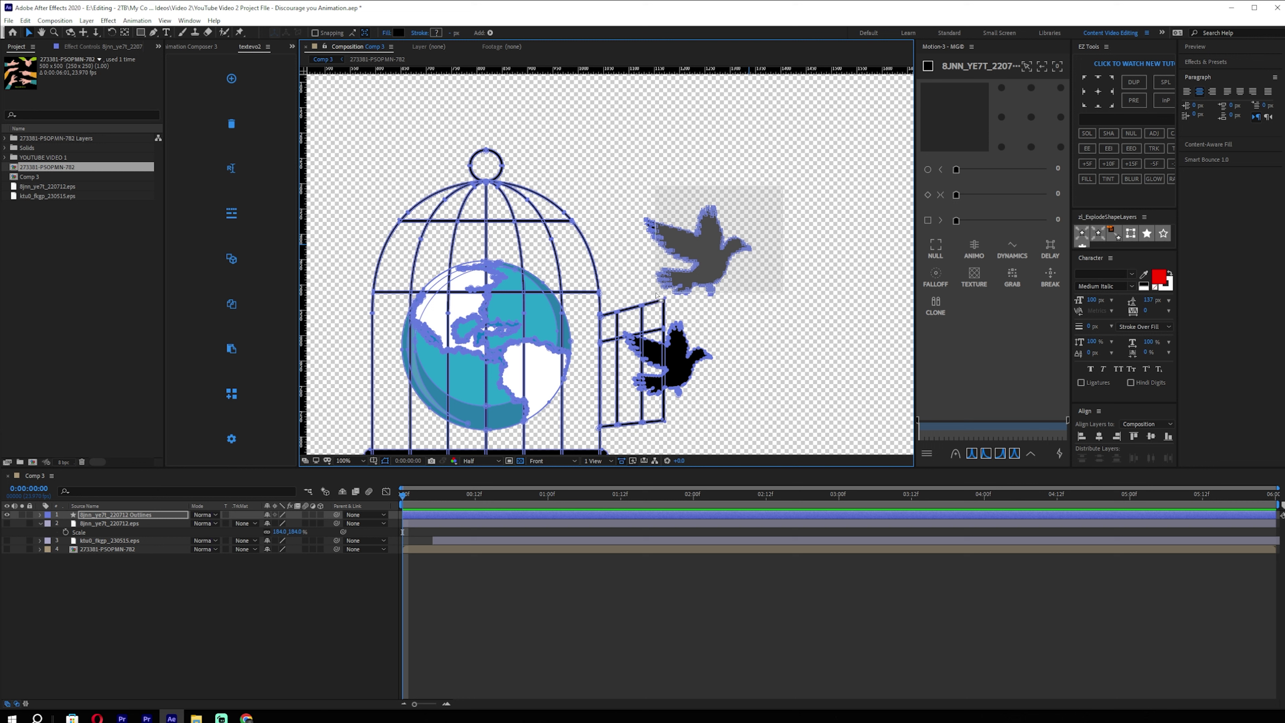
{"action": "key", "text": "Delete"}
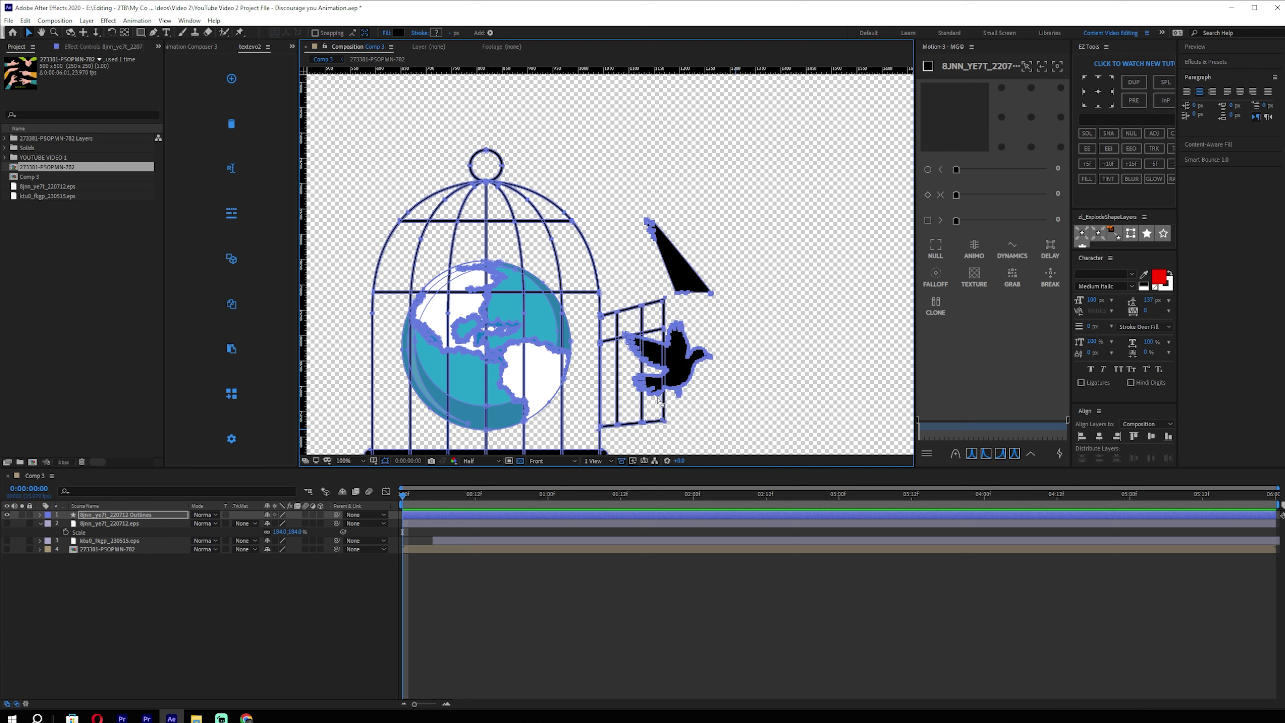
{"action": "key", "text": "Delete"}
Delete the lower bird and the open cage door from the cage outlines.
{"action": "left_click_drag", "start_coordinate": [675, 438], "coordinate": [611, 187]}
{"action": "key", "text": "Delete"}
{"action": "left_click_drag", "start_coordinate": [722, 319], "coordinate": [661, 253]}
{"action": "key", "text": "Delete"}
{"action": "key", "text": "g"}
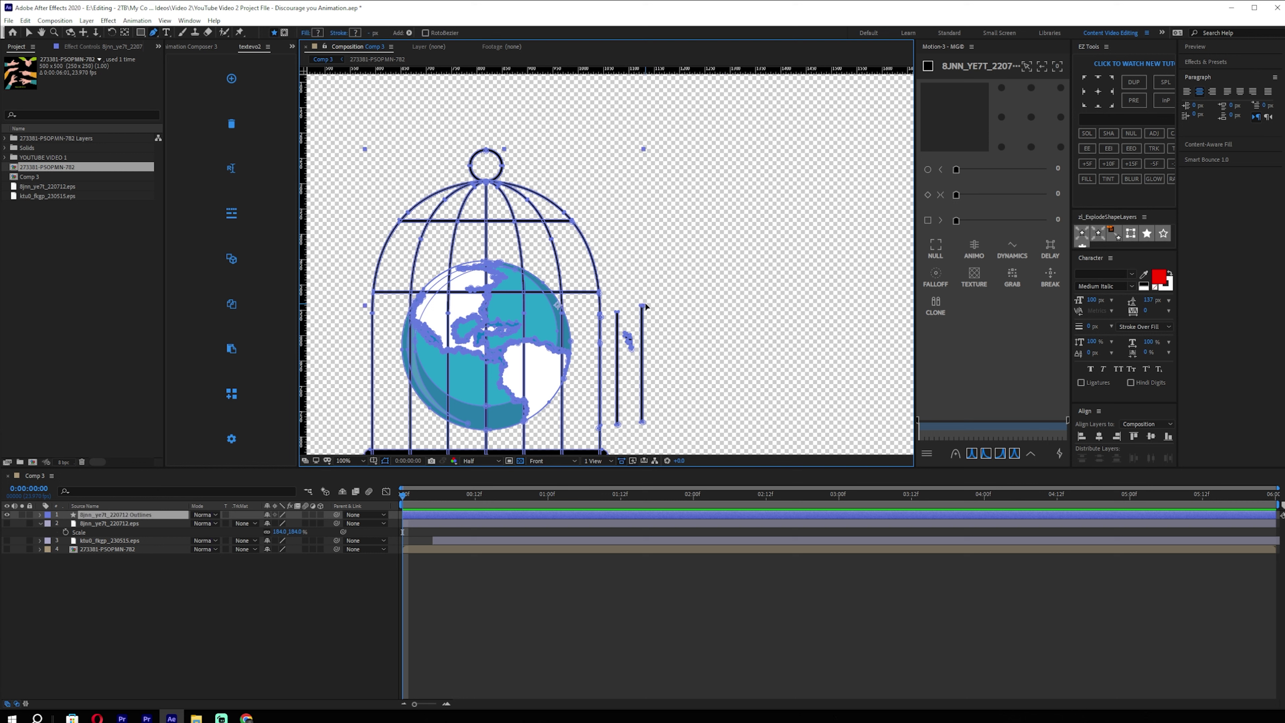
{"action": "key", "text": "ctrl+shift+a"}
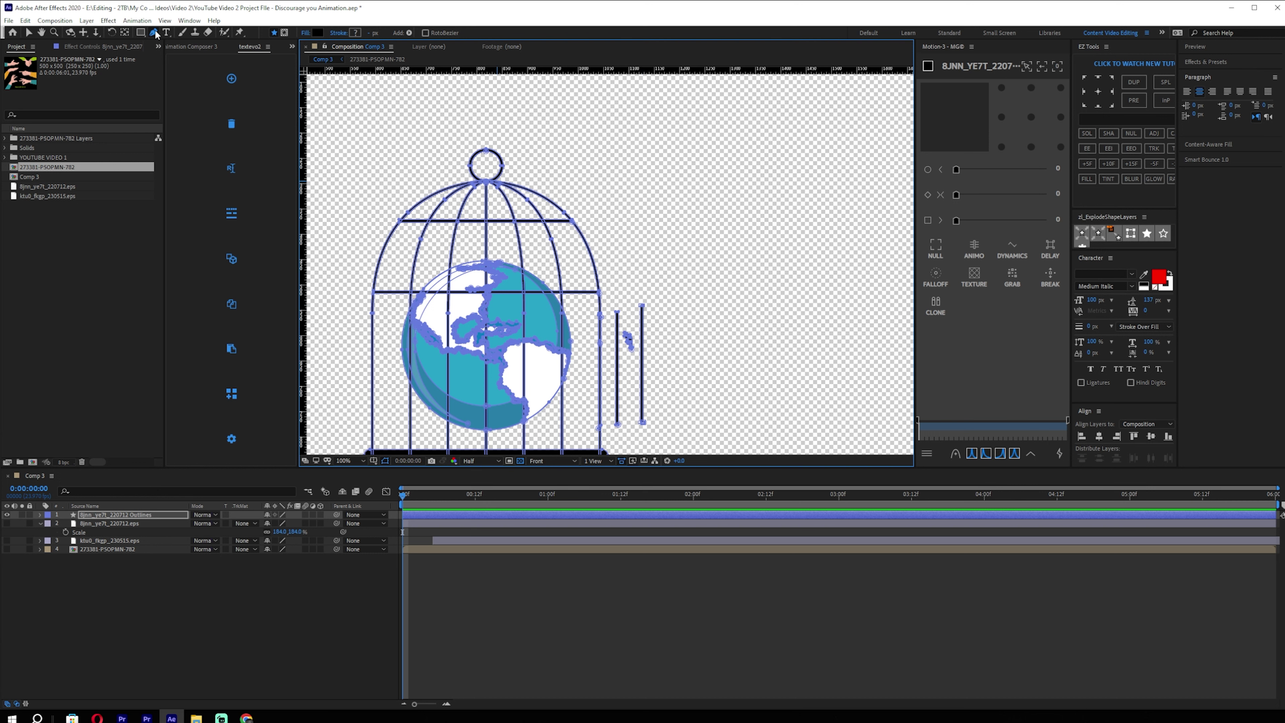
{"action": "left_click_drag", "start_coordinate": [708, 270], "coordinate": [652, 311]}
{"action": "key", "text": "v"}
{"action": "key", "text": "Delete"}
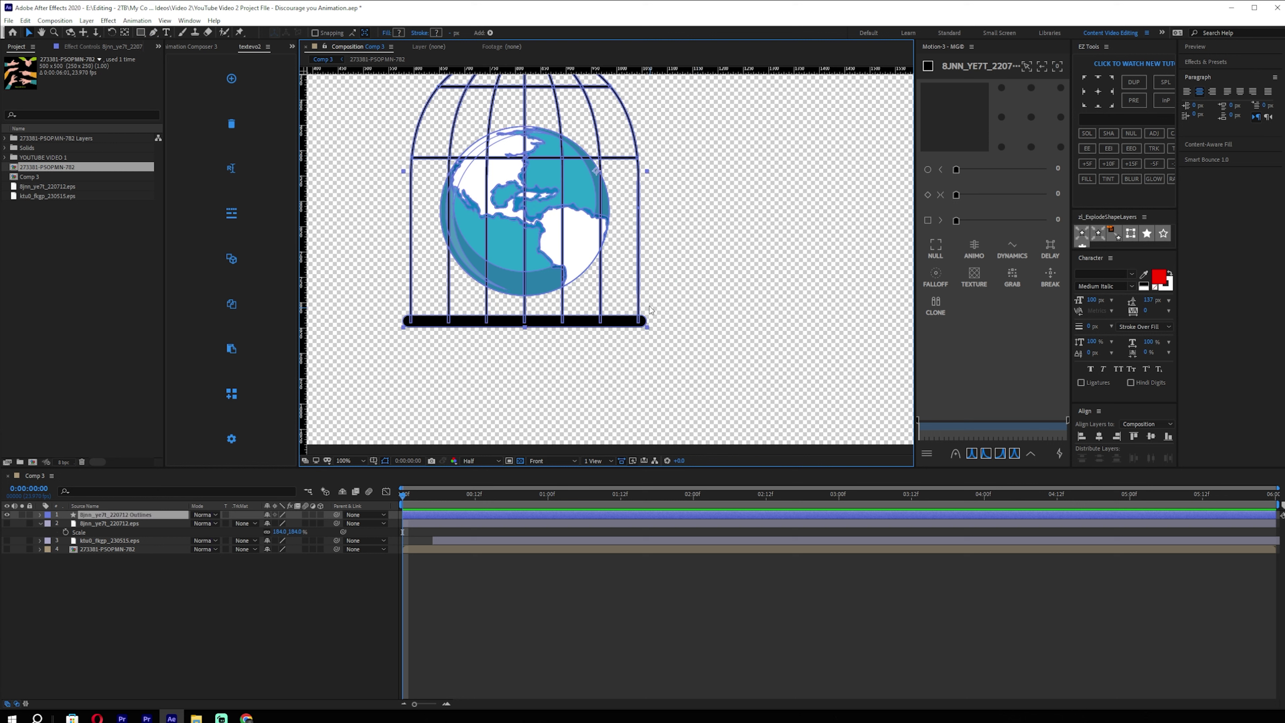
Expand the cage outlines' contents and hide Groups 23 to 36 to examine which shapes form the globe.
{"action": "left_click", "coordinate": [39, 515]}
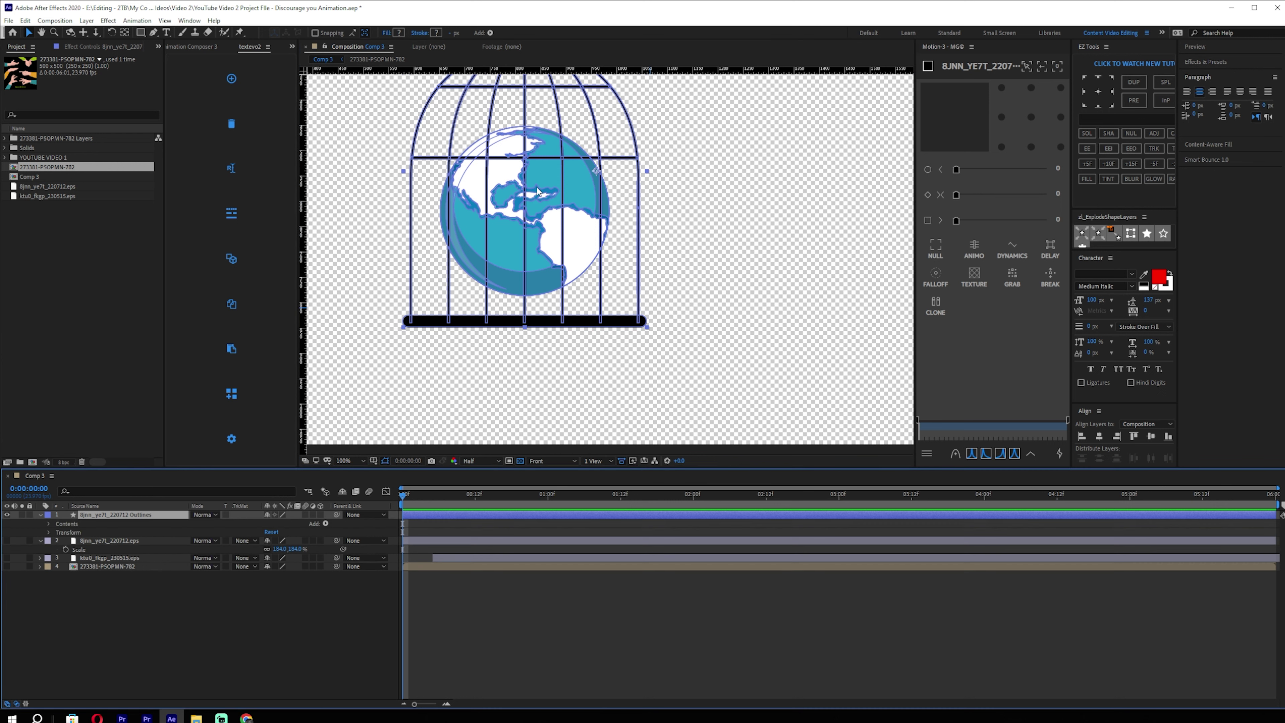
{"action": "left_click", "coordinate": [49, 524]}
{"action": "left_click", "coordinate": [80, 522]}
{"action": "scroll", "coordinate": [106, 571], "scroll_direction": "down", "scroll_amount": 5}
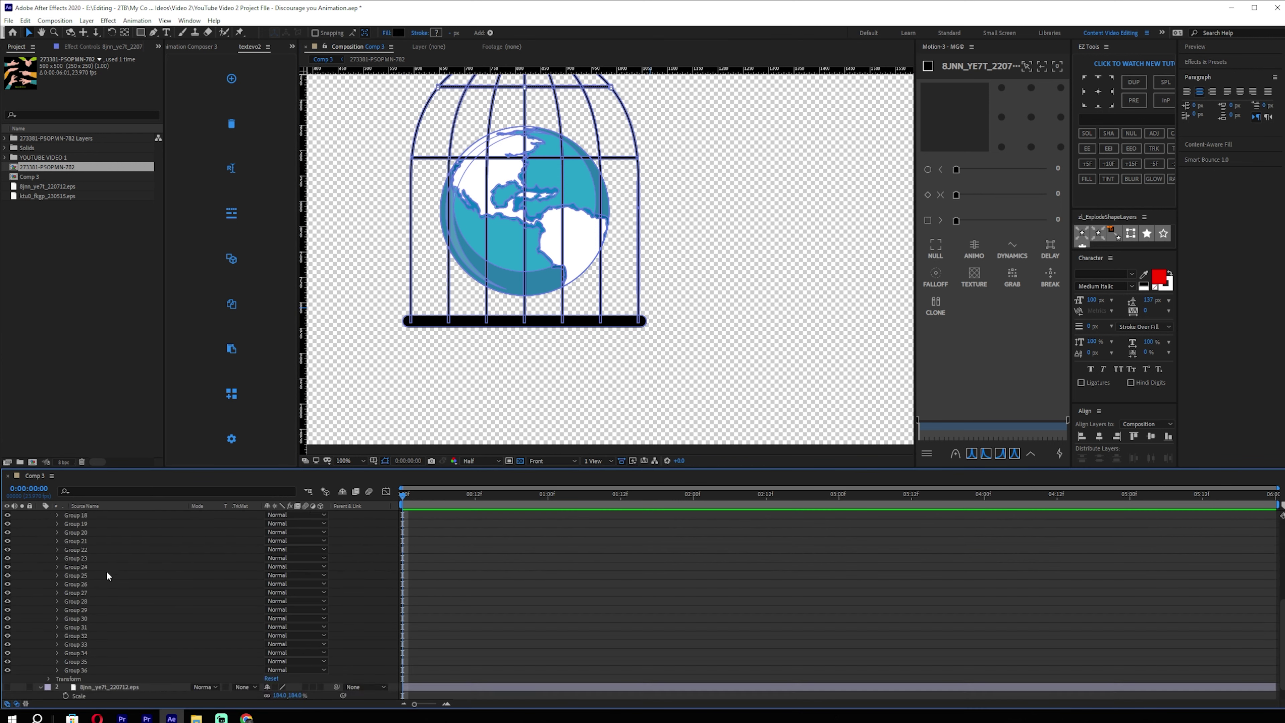
{"action": "scroll", "coordinate": [83, 629], "scroll_direction": "down", "scroll_amount": 2}
{"action": "left_click", "coordinate": [81, 652]}
{"action": "left_click", "coordinate": [104, 574], "text": "shift"}
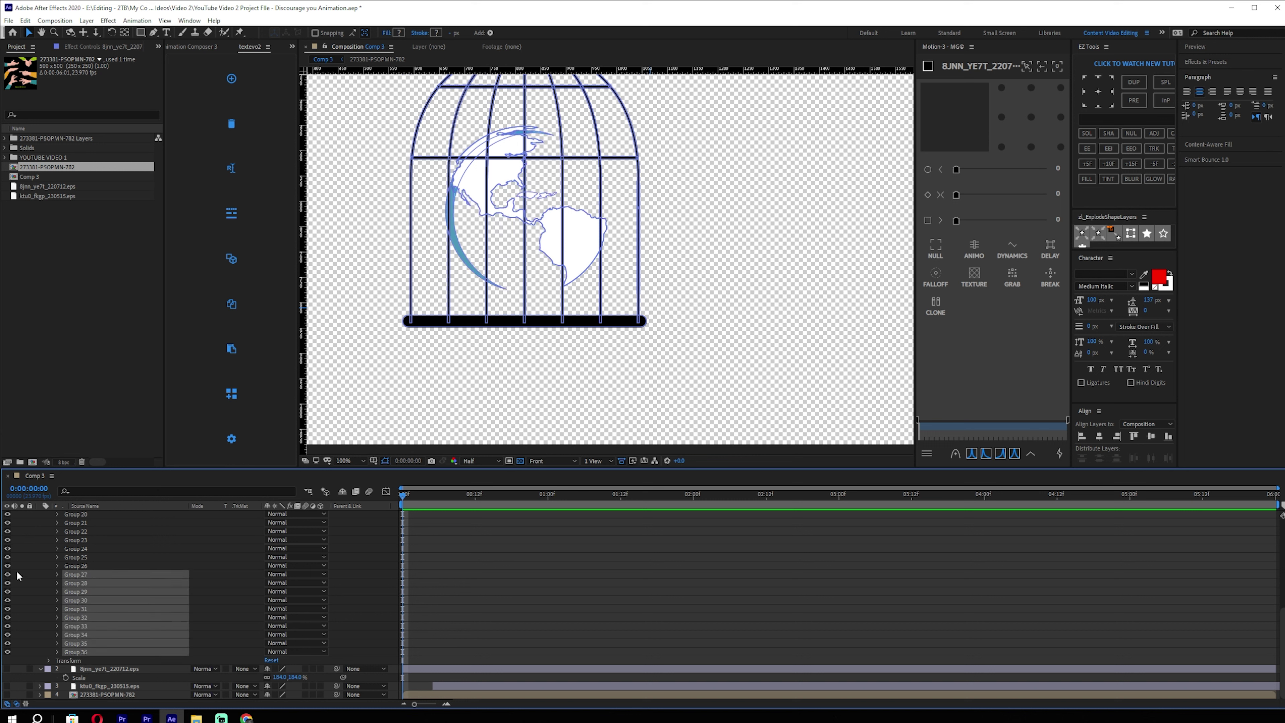
{"action": "scroll", "coordinate": [61, 571], "scroll_direction": "up", "scroll_amount": 1}
{"action": "left_click", "coordinate": [117, 566], "text": "shift"}
{"action": "left_click", "coordinate": [6, 566]}
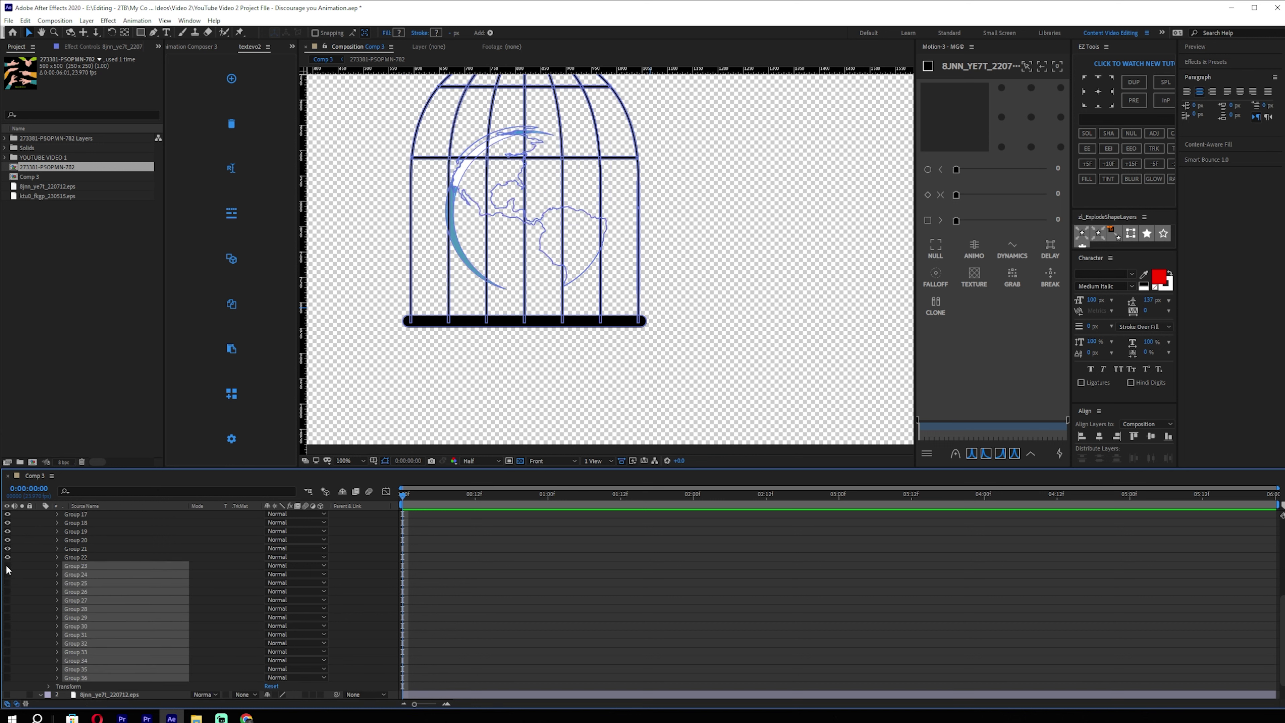
Extend the group selection upward, check it by toggling visibility, and delete the globe's shape groups from the cage outlines.
{"action": "scroll", "coordinate": [114, 566], "scroll_direction": "up", "scroll_amount": 6}
{"action": "left_click", "coordinate": [111, 564], "text": "shift"}
{"action": "left_click", "coordinate": [7, 566]}
{"action": "left_click", "coordinate": [7, 566]}
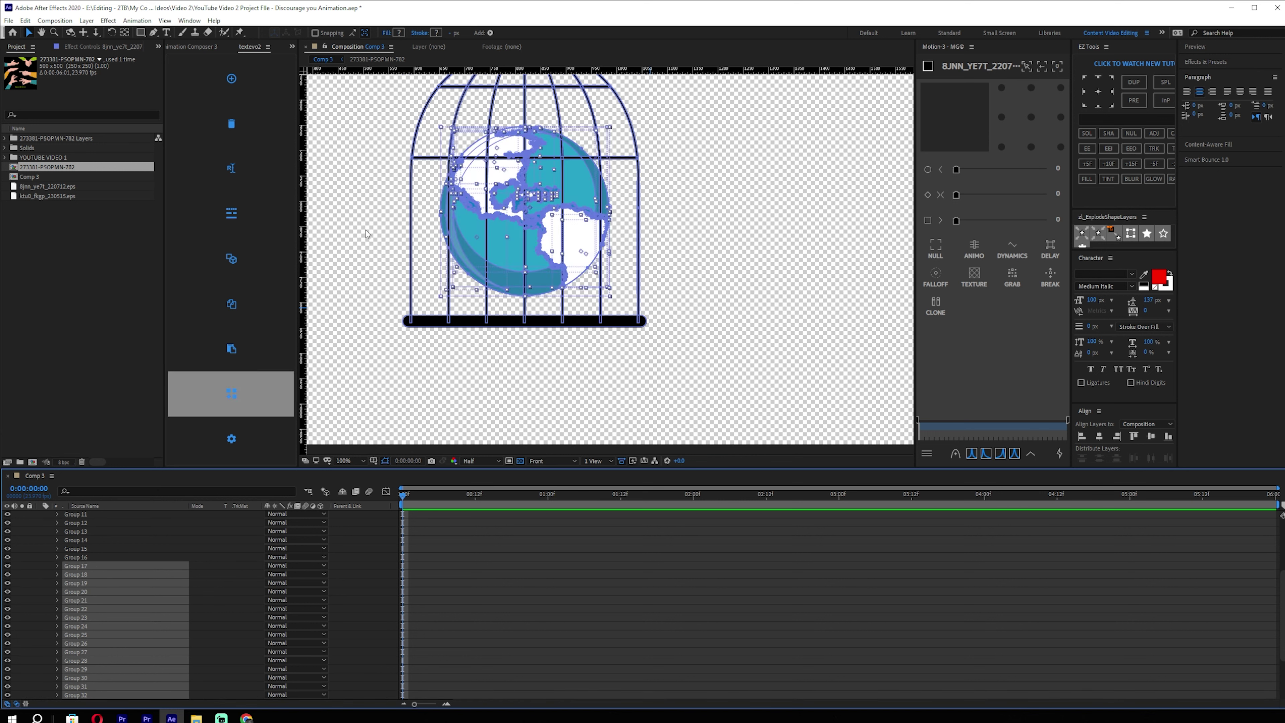
{"action": "left_click", "coordinate": [44, 551], "text": "shift"}
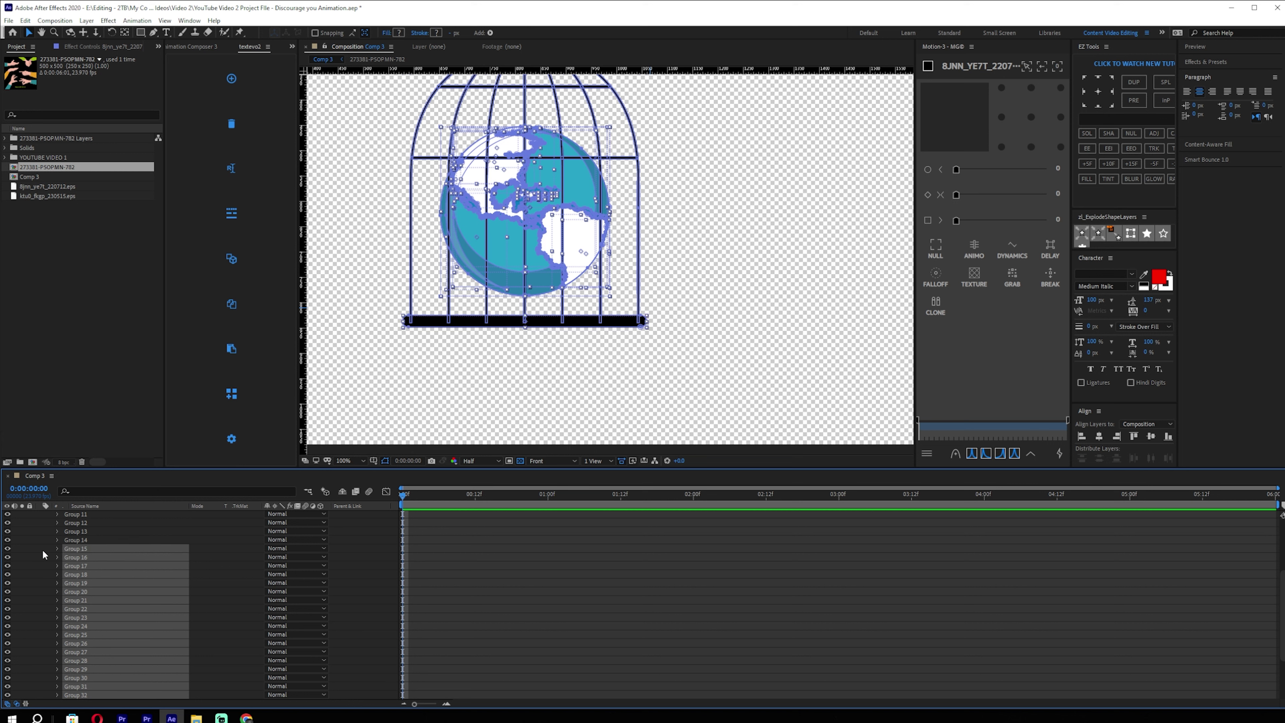
{"action": "left_click", "coordinate": [7, 549]}
{"action": "left_click", "coordinate": [6, 549]}
{"action": "left_click", "coordinate": [84, 548], "text": "ctrl"}
{"action": "left_click", "coordinate": [6, 561]}
{"action": "left_click", "coordinate": [7, 561]}
{"action": "left_click", "coordinate": [6, 561]}
{"action": "key", "text": "Delete"}
{"action": "left_click", "coordinate": [101, 652]}
{"action": "left_click", "coordinate": [95, 536], "text": "shift"}
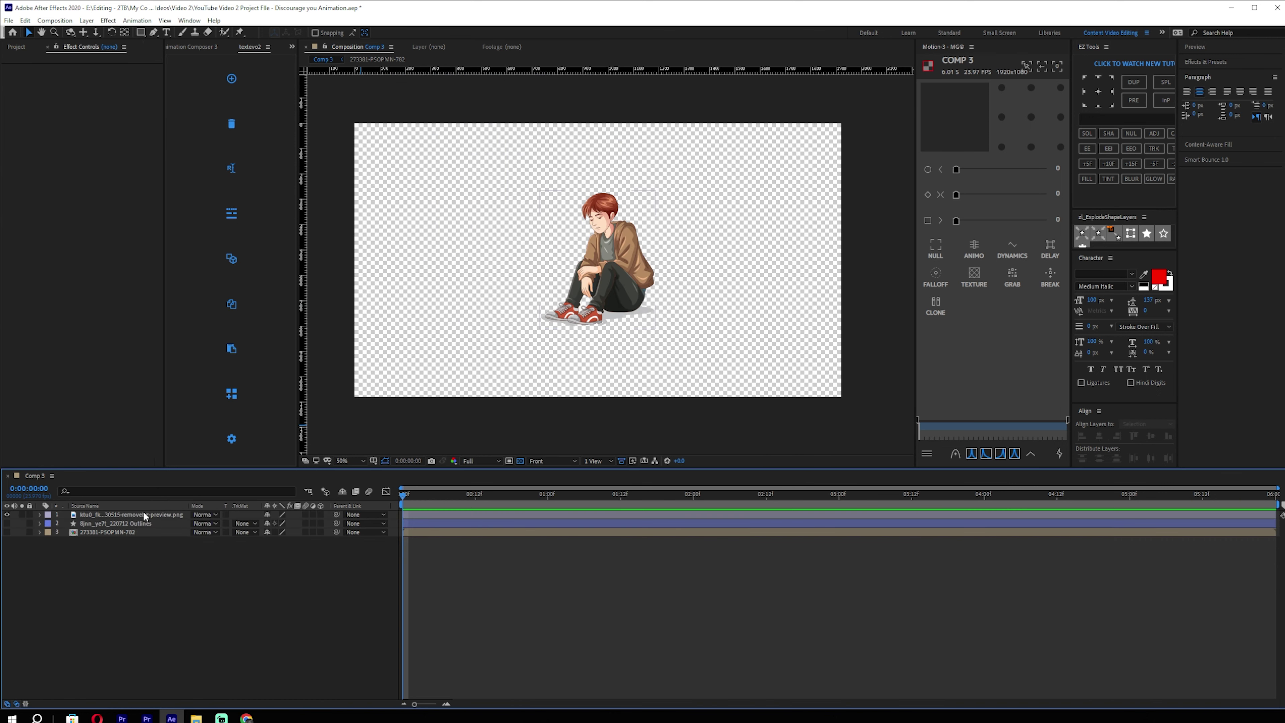
Scale the background-removed teenager PNG layer to 170%.
{"action": "left_click", "coordinate": [144, 514]}
{"action": "key", "text": "s"}
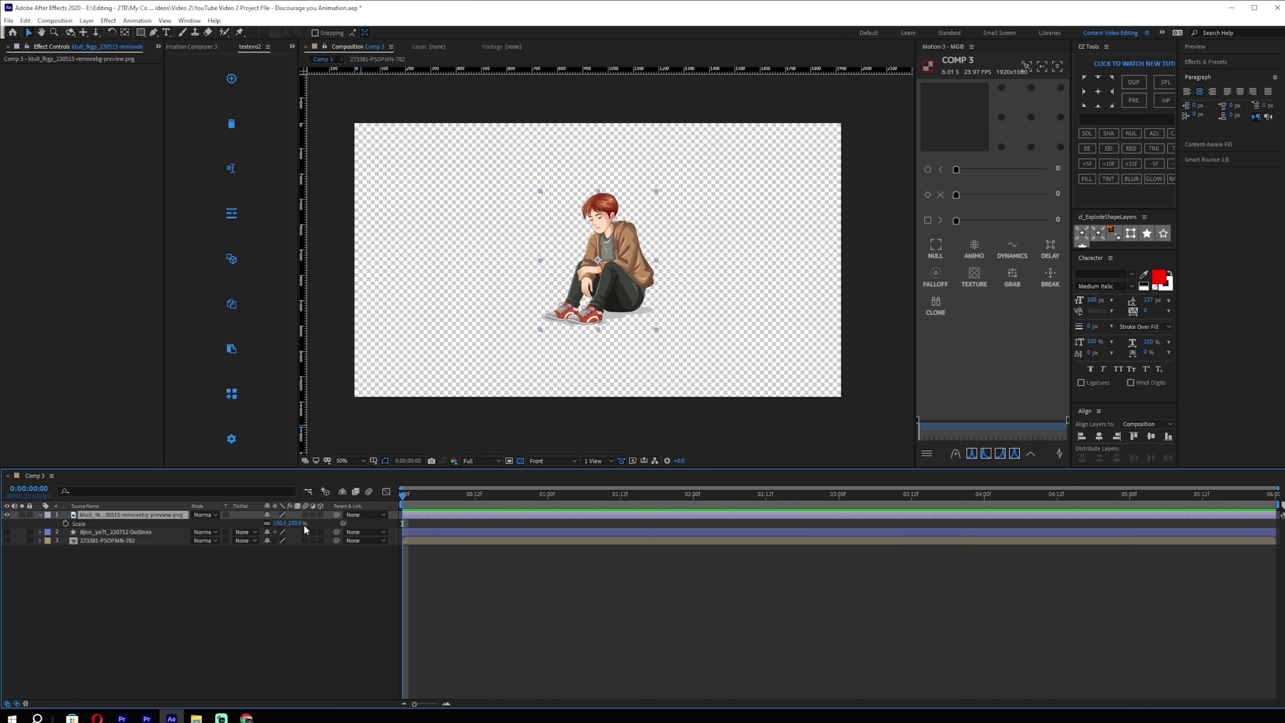
{"action": "left_click_drag", "start_coordinate": [295, 526], "coordinate": [320, 514]}
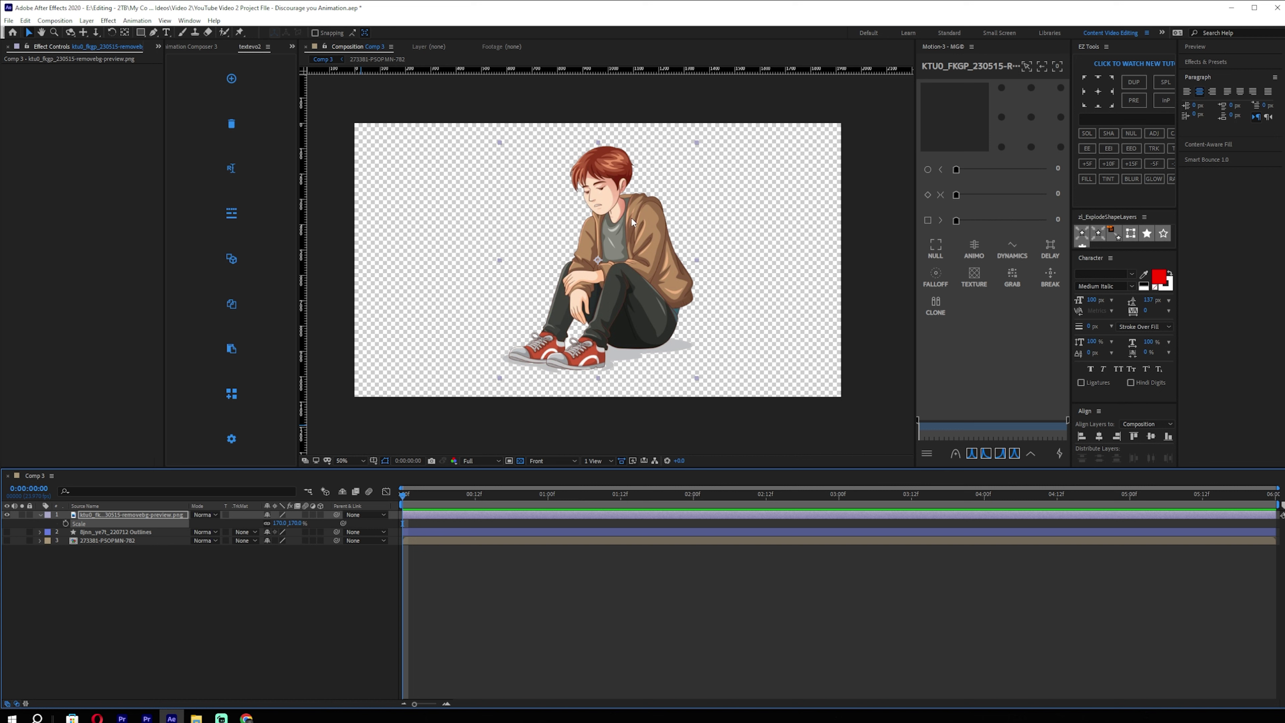
Return to the project items and compare the teenager's JPG, background-removed PNG and EPS files.
{"action": "left_click", "coordinate": [159, 47]}
{"action": "left_click", "coordinate": [197, 58]}
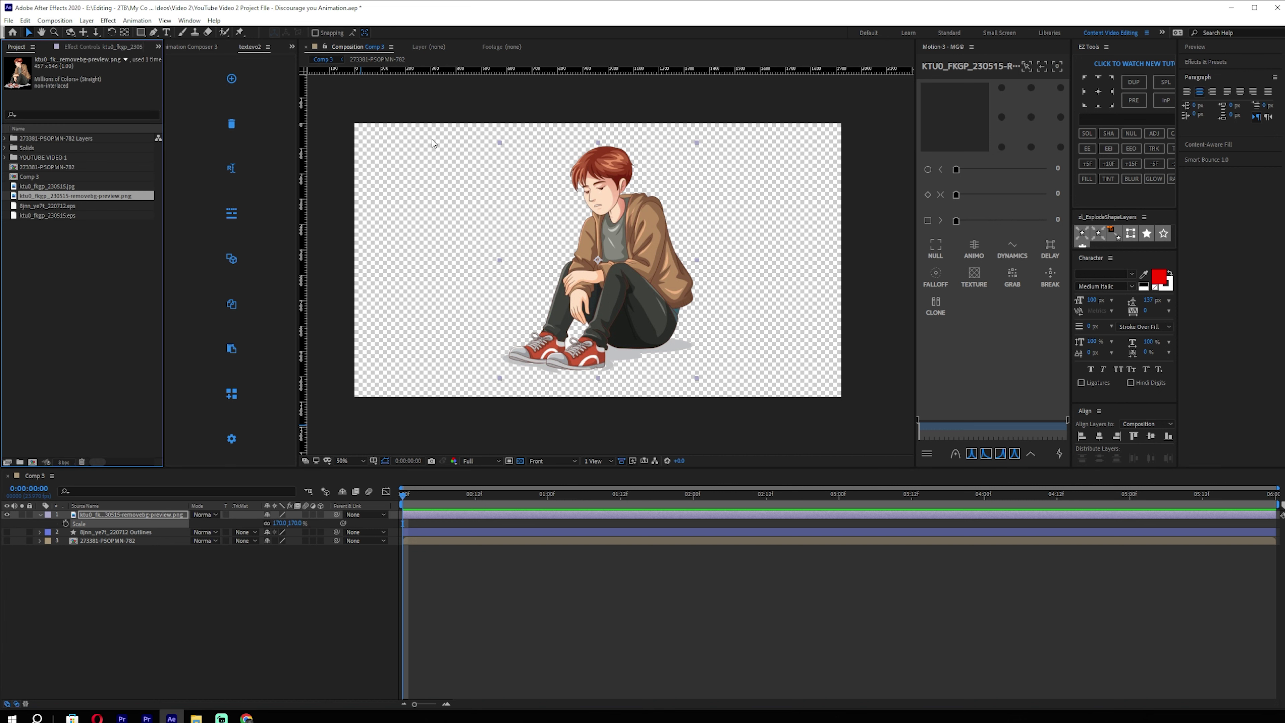
{"action": "left_click", "coordinate": [71, 186]}
{"action": "left_click", "coordinate": [90, 196]}
{"action": "left_click", "coordinate": [77, 215]}
{"action": "left_click", "coordinate": [87, 197]}
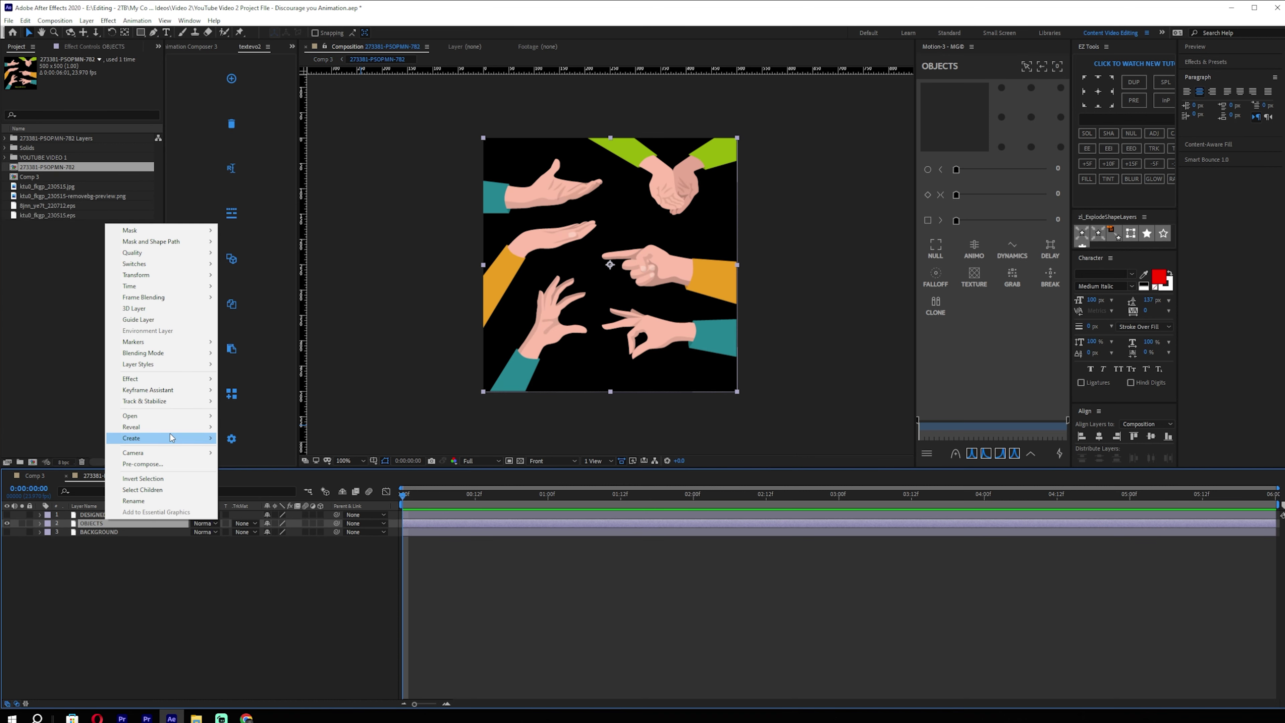
Create shapes from the OBJECTS layer of the hands composition and delete the outline point at its upper-left corner.
{"action": "mouse_move", "coordinate": [177, 438]}
{"action": "left_click", "coordinate": [296, 471]}
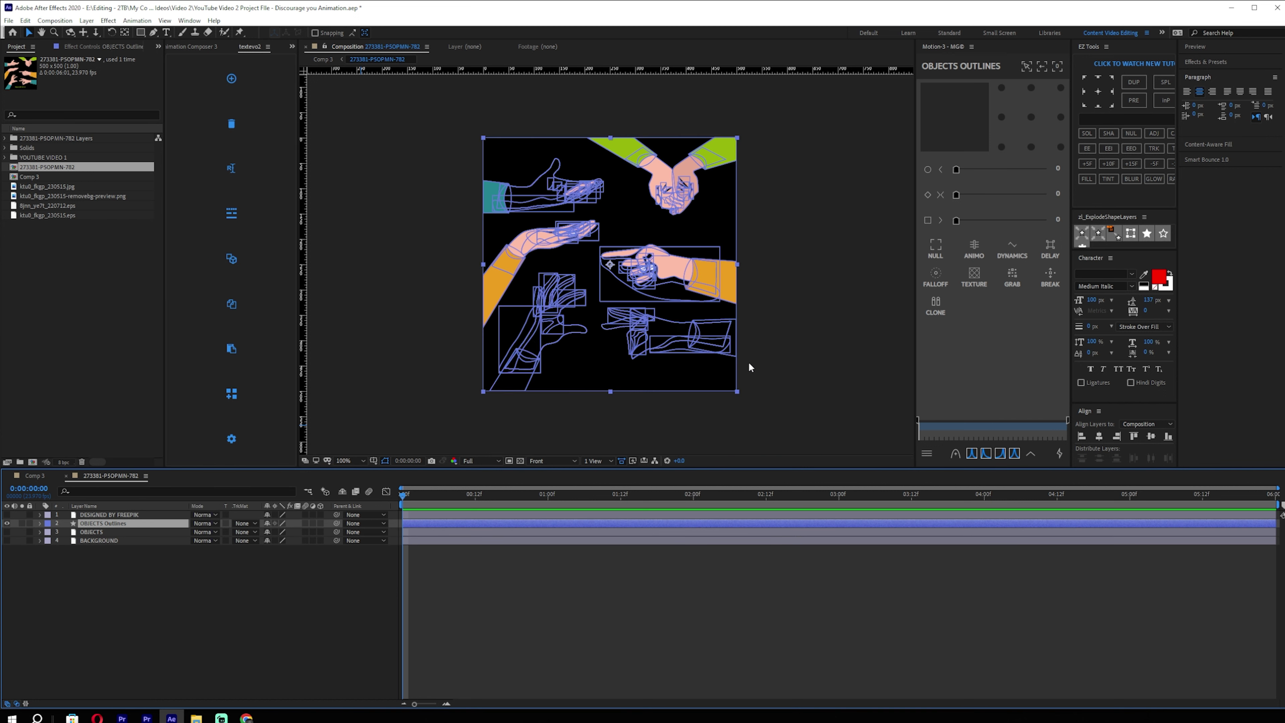
{"action": "double_click", "coordinate": [688, 210]}
{"action": "left_click_drag", "start_coordinate": [456, 119], "coordinate": [520, 168]}
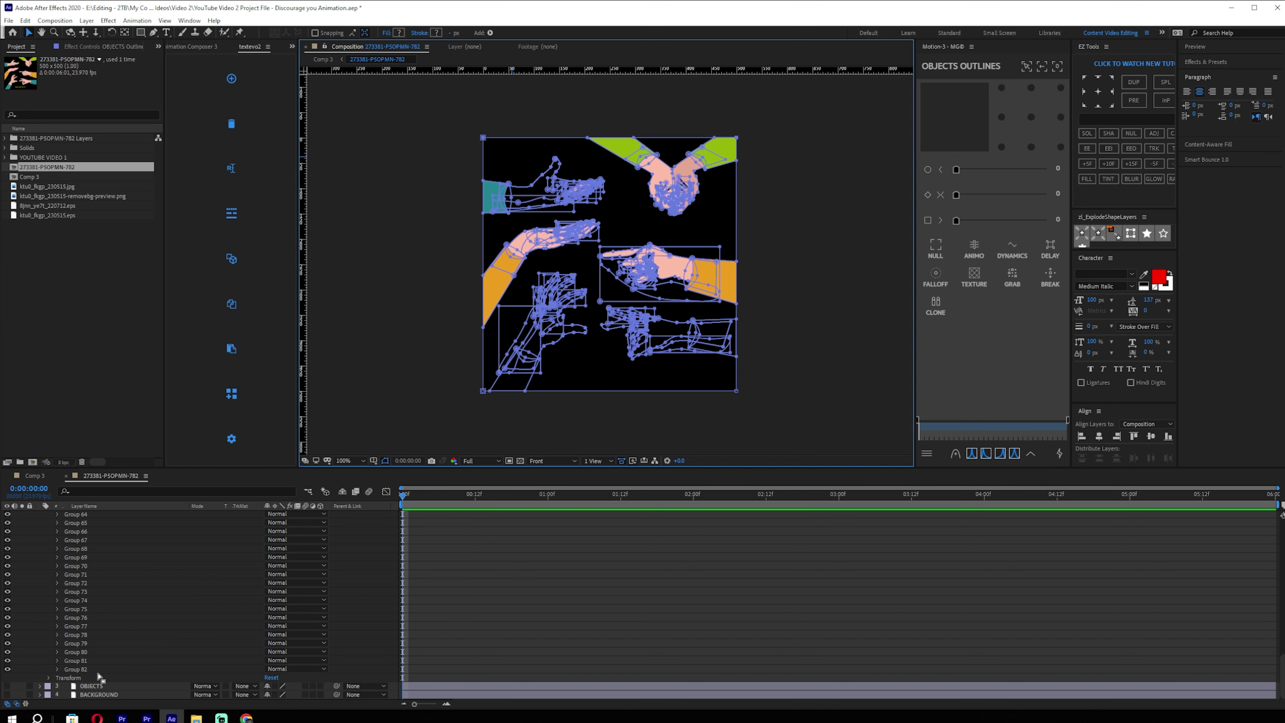
{"action": "key", "text": "Delete"}
{"action": "scroll", "coordinate": [723, 281], "scroll_direction": "up", "scroll_amount": 1}
{"action": "scroll", "coordinate": [752, 311], "scroll_direction": "down", "scroll_amount": 1}
Delete the path points of the left-side hands in the OBJECTS outlines and undo the last deletion.
{"action": "left_click_drag", "start_coordinate": [483, 424], "coordinate": [583, 191]}
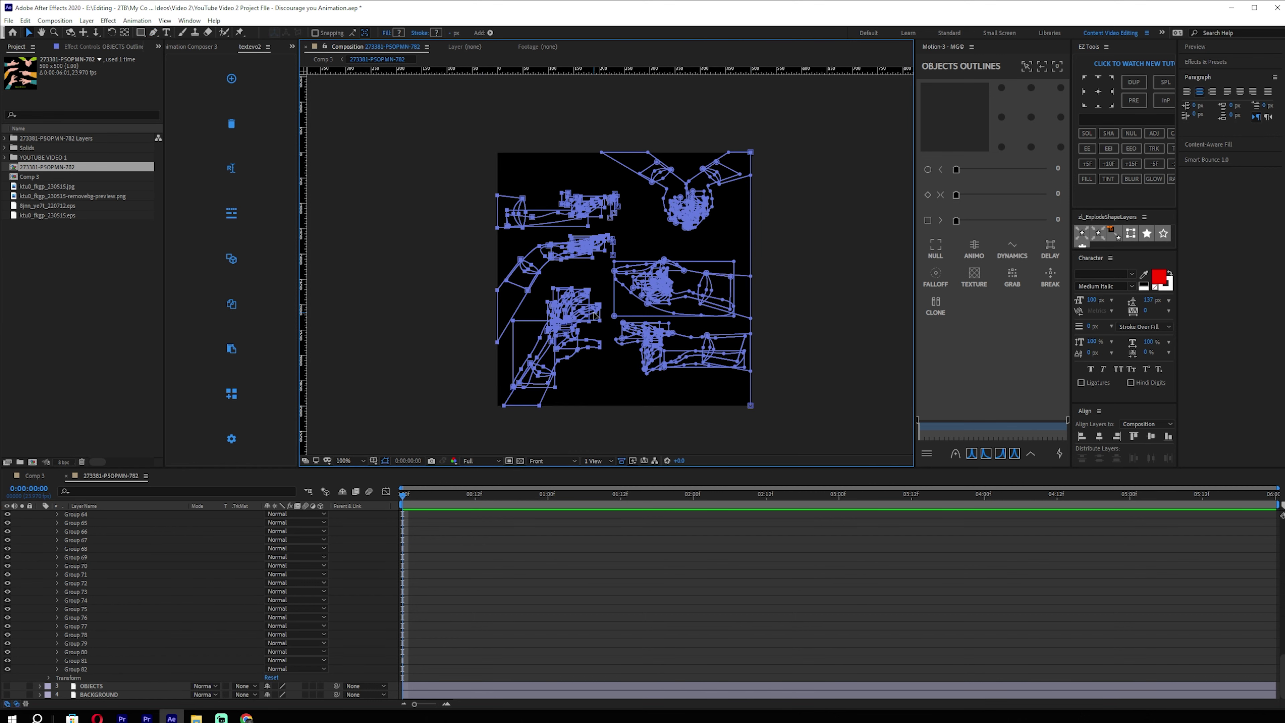
{"action": "scroll", "coordinate": [579, 386], "scroll_direction": "up", "scroll_amount": 4}
{"action": "scroll", "coordinate": [579, 386], "scroll_direction": "down", "scroll_amount": 1}
{"action": "left_click_drag", "start_coordinate": [468, 399], "coordinate": [695, 35]}
{"action": "scroll", "coordinate": [678, 213], "scroll_direction": "down", "scroll_amount": 1}
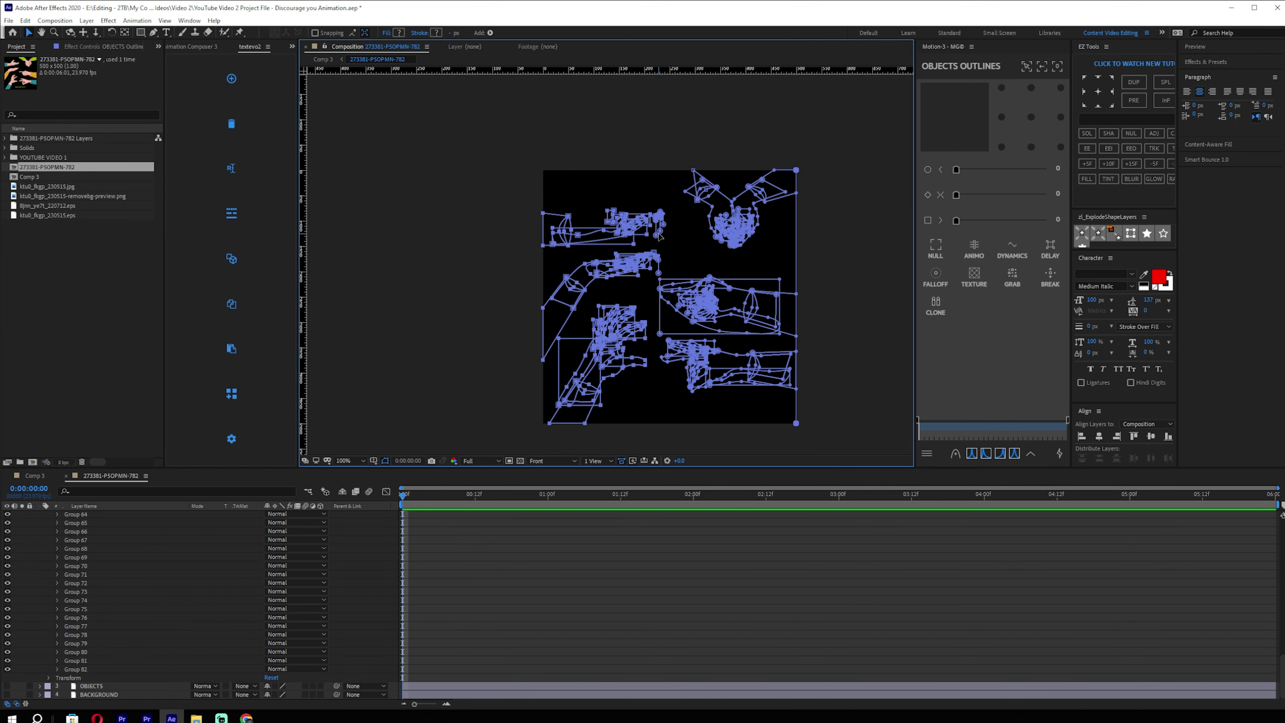
{"action": "key", "text": "Delete"}
{"action": "key", "text": "Delete"}
{"action": "key", "text": "ctrl+z"}
Delete the cupped hands and the lower-right hand from the OBJECTS outlines, keeping only the pointing hand, and deselect the layer.
{"action": "left_click_drag", "start_coordinate": [848, 255], "coordinate": [589, 139]}
{"action": "left_click_drag", "start_coordinate": [860, 418], "coordinate": [655, 338]}
{"action": "key", "text": "Delete"}
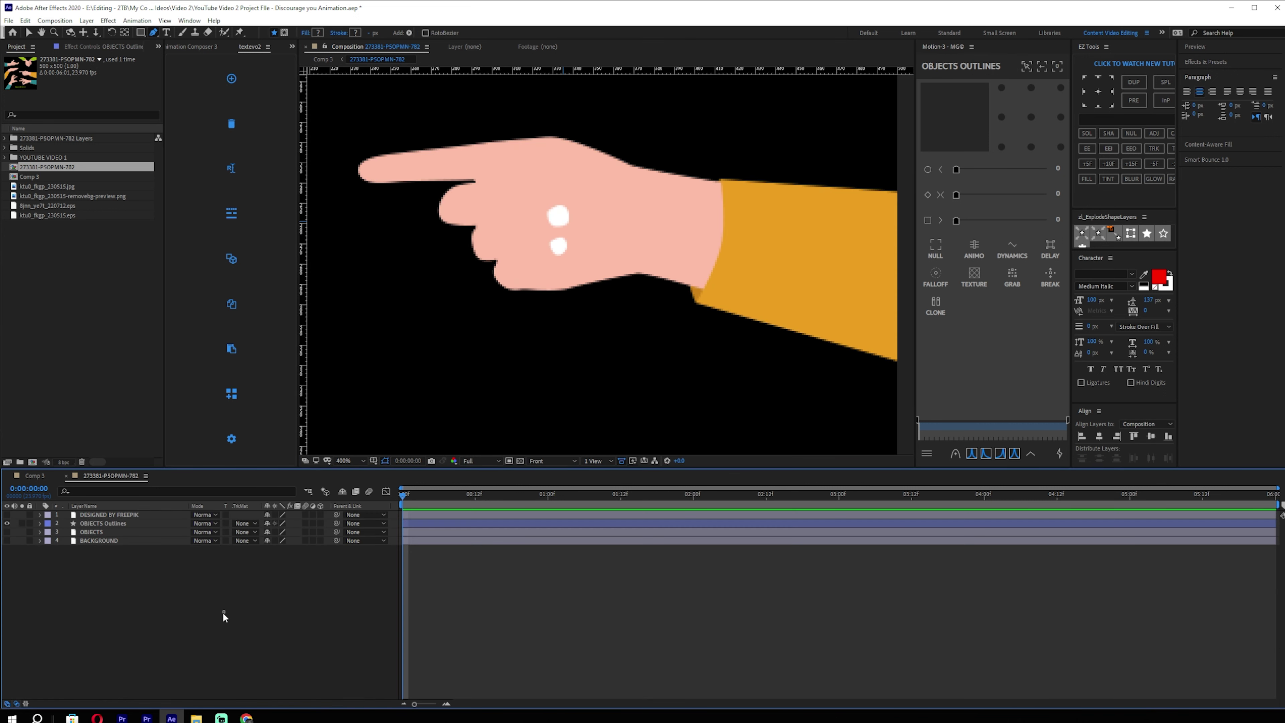
{"action": "left_click", "coordinate": [223, 612]}
{"action": "scroll", "coordinate": [624, 356], "scroll_direction": "down", "scroll_amount": 4}
{"action": "scroll", "coordinate": [645, 296], "scroll_direction": "up", "scroll_amount": 2}
{"action": "key", "text": "v"}
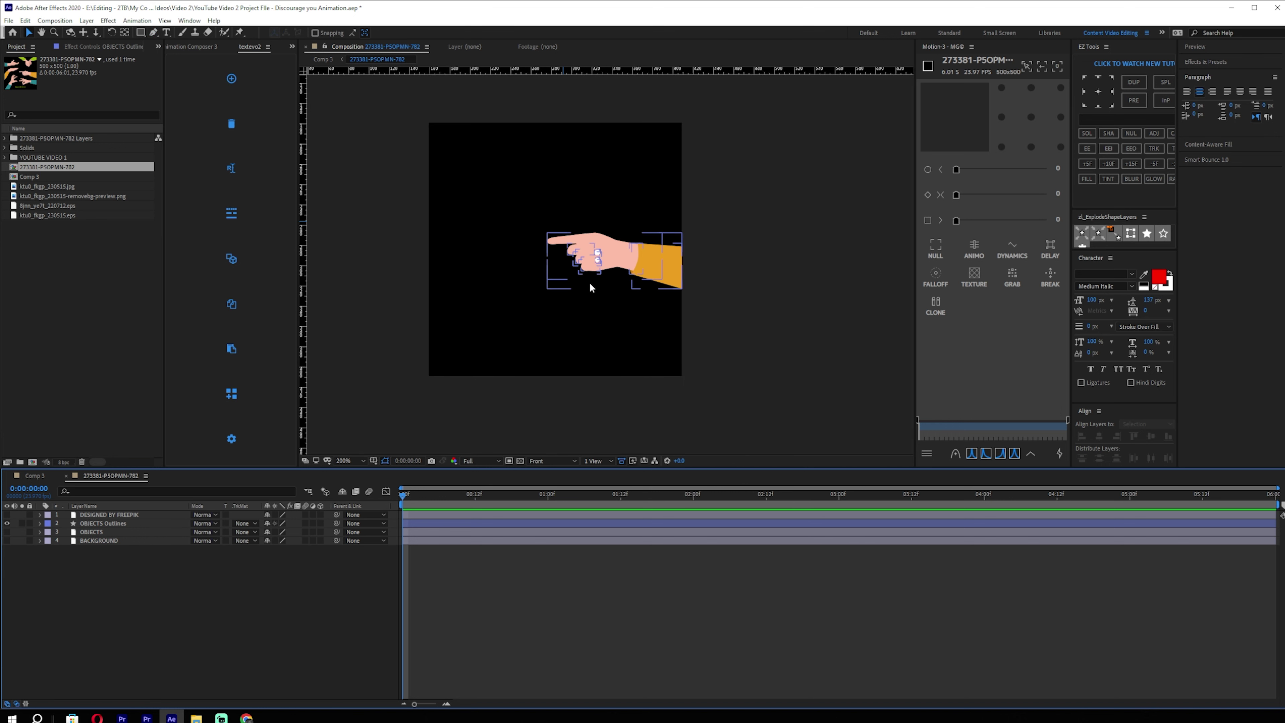
{"action": "scroll", "coordinate": [610, 266], "scroll_direction": "up", "scroll_amount": 3}
{"action": "scroll", "coordinate": [637, 275], "scroll_direction": "down", "scroll_amount": 3}
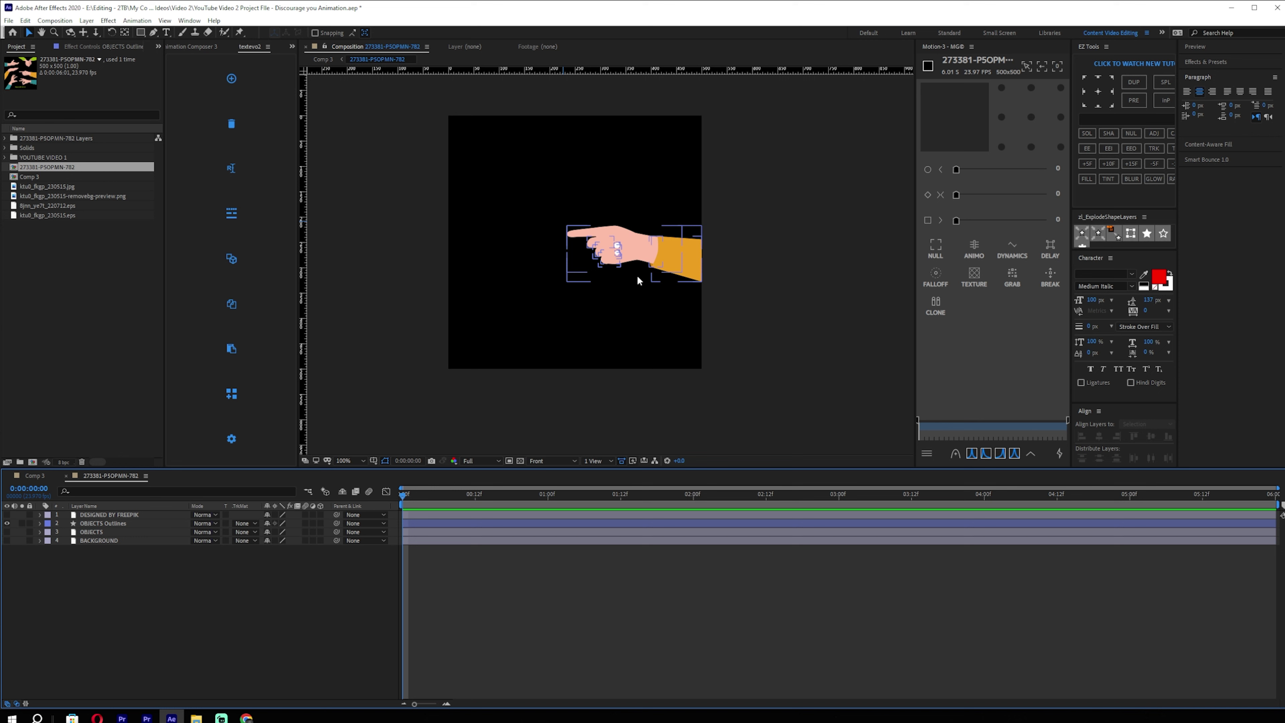
Switch to the reference YouTube video in Chrome, enlarge it in theater mode and capture a screenshot of the caged-man frame.
{"action": "left_click", "coordinate": [246, 718]}
{"action": "left_click", "coordinate": [94, 15]}
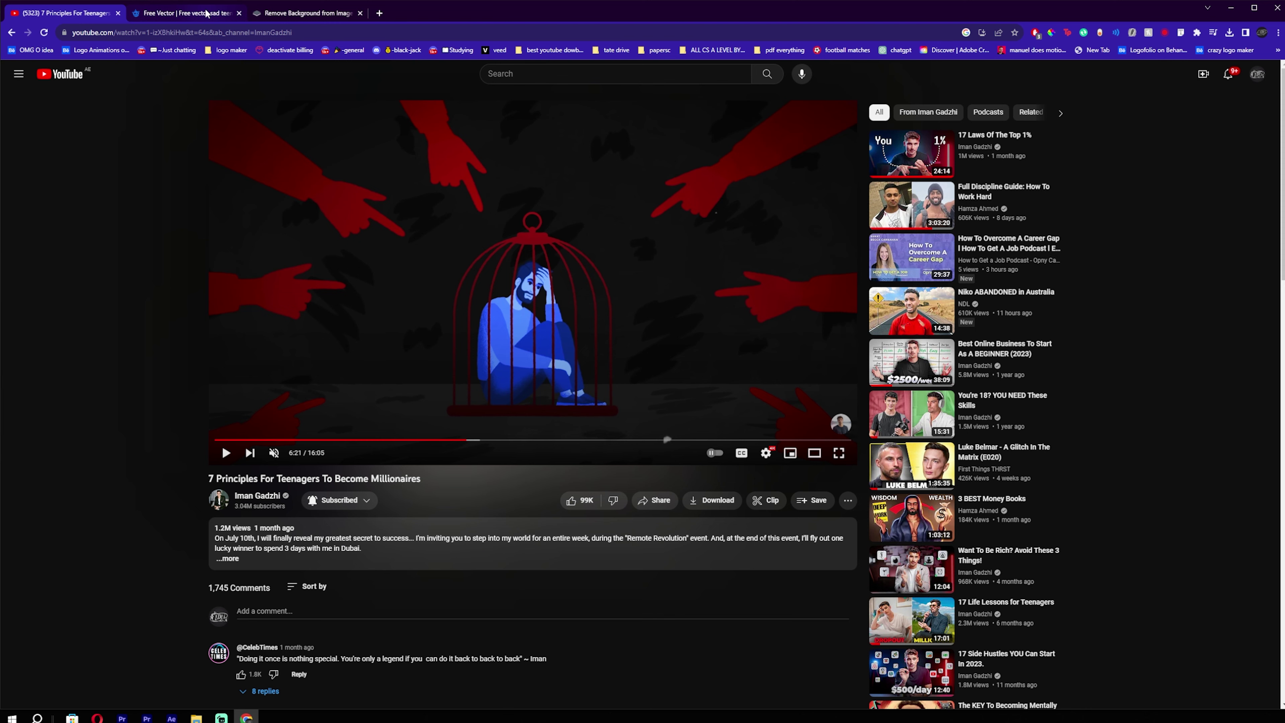
{"action": "key", "text": "t"}
{"action": "key", "text": "super+shift+s"}
{"action": "left_click_drag", "start_coordinate": [1143, 650], "coordinate": [137, 87]}
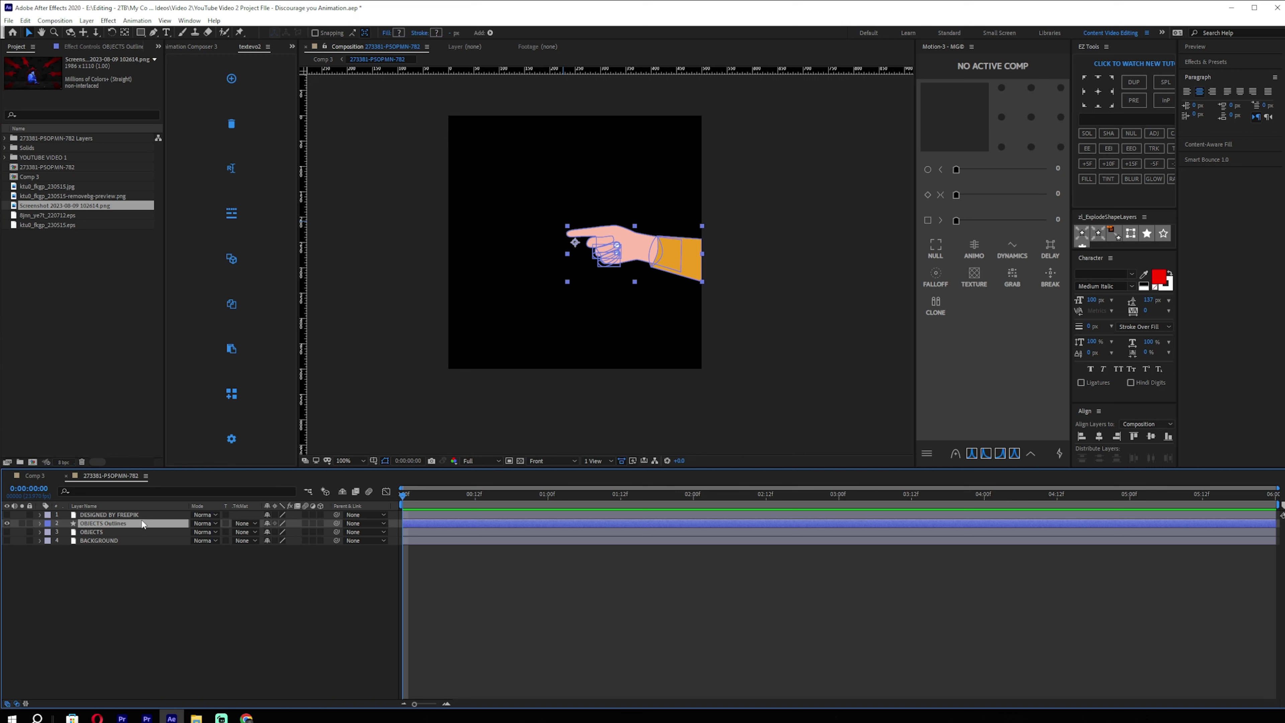
Copy the pointing-hand outlines layer from the 273381-PSOPMN-782 composition into Comp 3.
{"action": "left_click", "coordinate": [7, 524]}
{"action": "left_click", "coordinate": [7, 523]}
{"action": "left_click", "coordinate": [35, 475]}
{"action": "key", "text": "ctrl+v"}
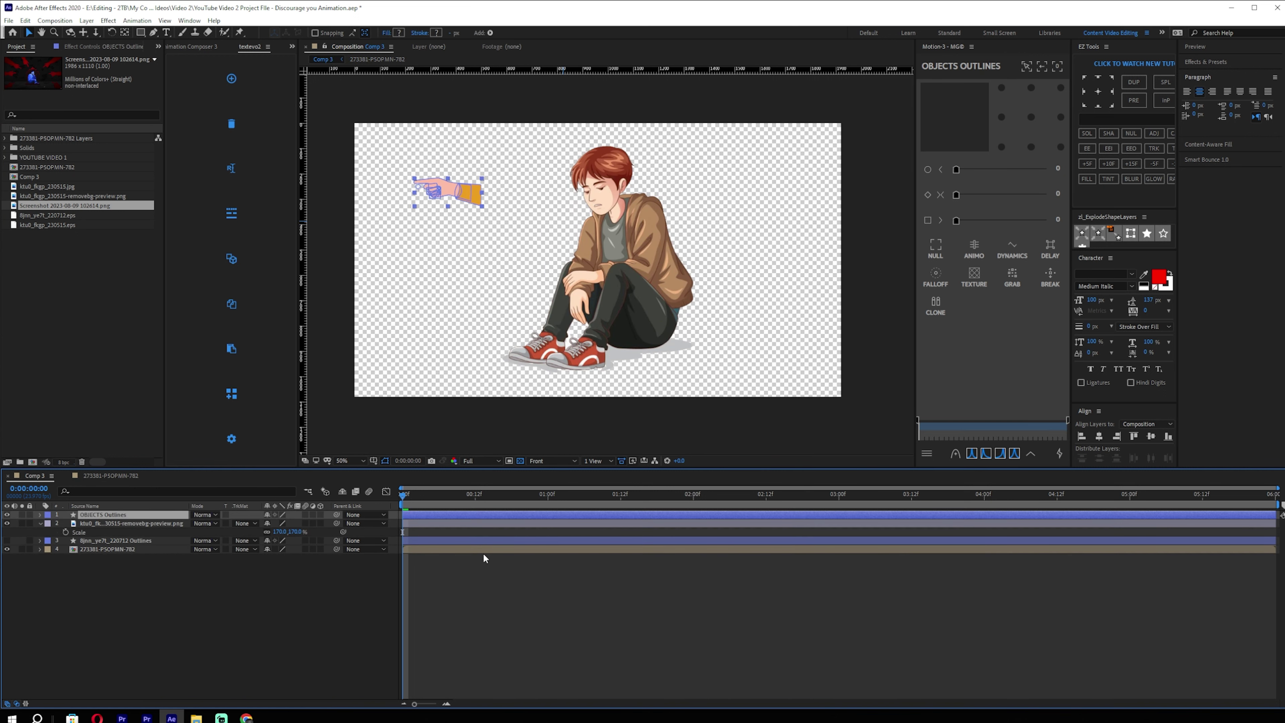
Show the cage outlines layer and delete the nested 273381-PSOPMN-782 layer from Comp 3.
{"action": "left_click", "coordinate": [7, 540]}
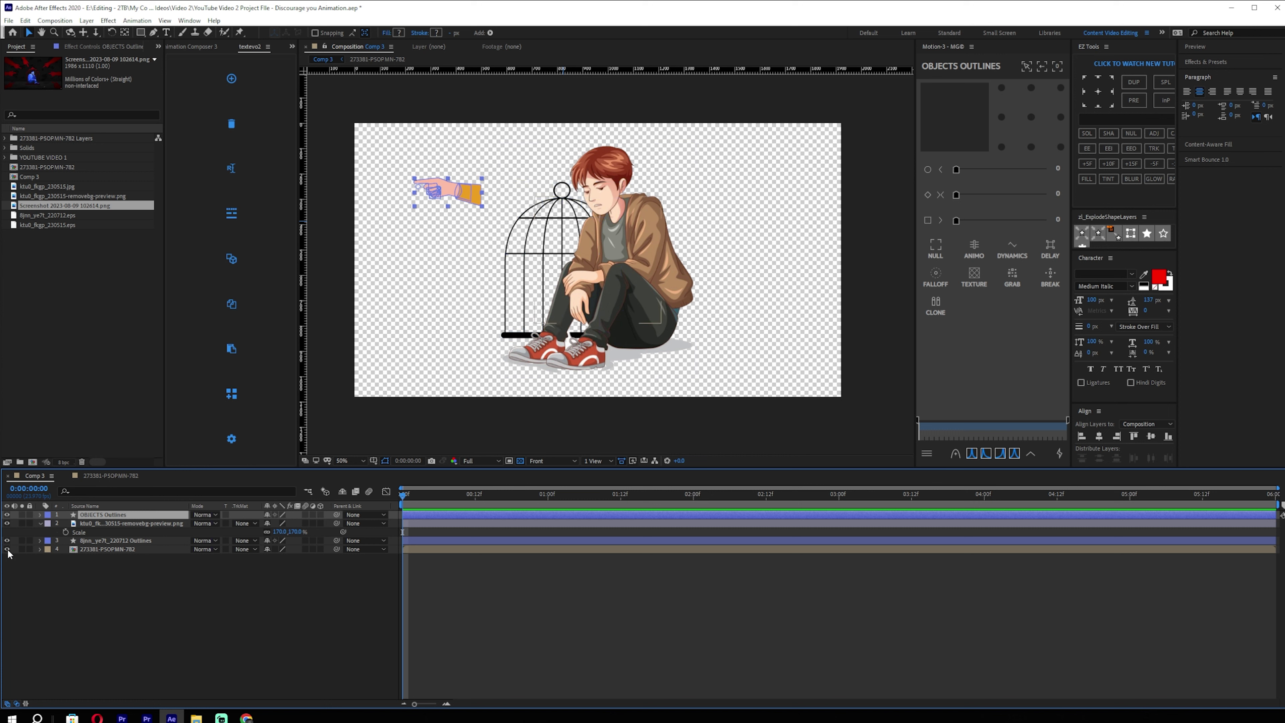
{"action": "left_click", "coordinate": [111, 549]}
{"action": "key", "text": "Delete"}
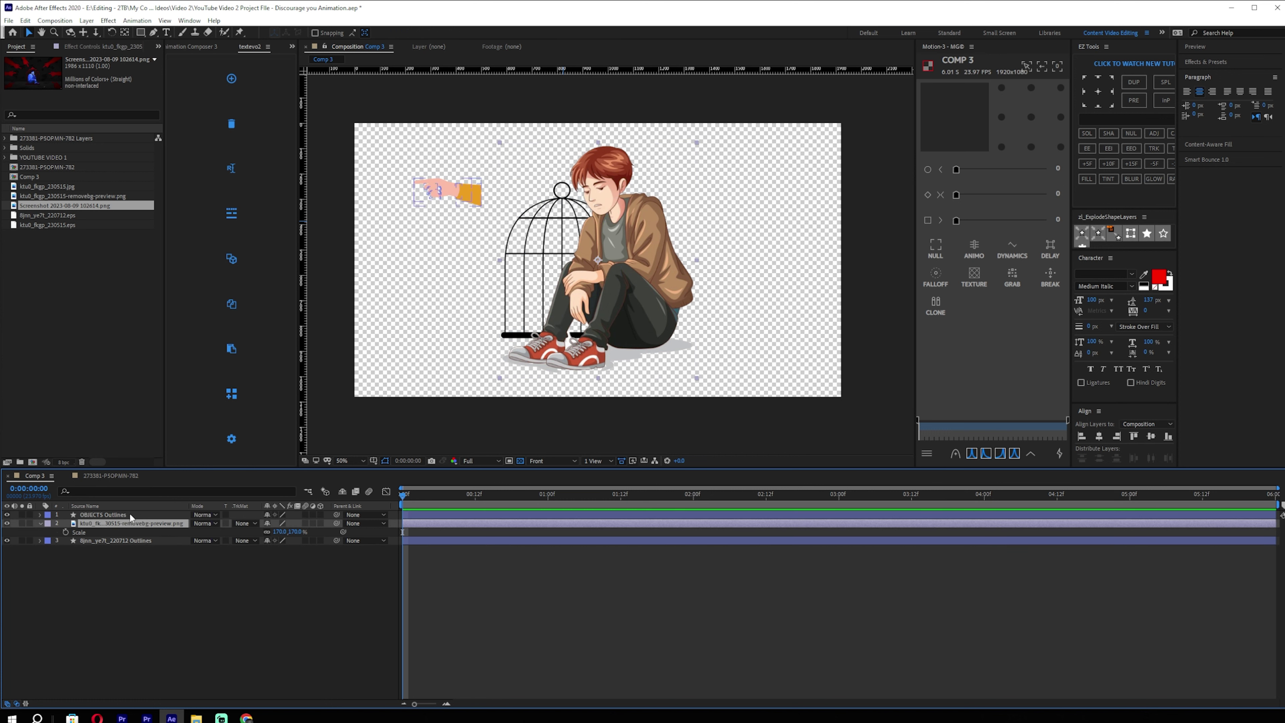
Add the caged-man reference screenshot to Comp 3 as the bottom layer.
{"action": "left_click", "coordinate": [440, 191]}
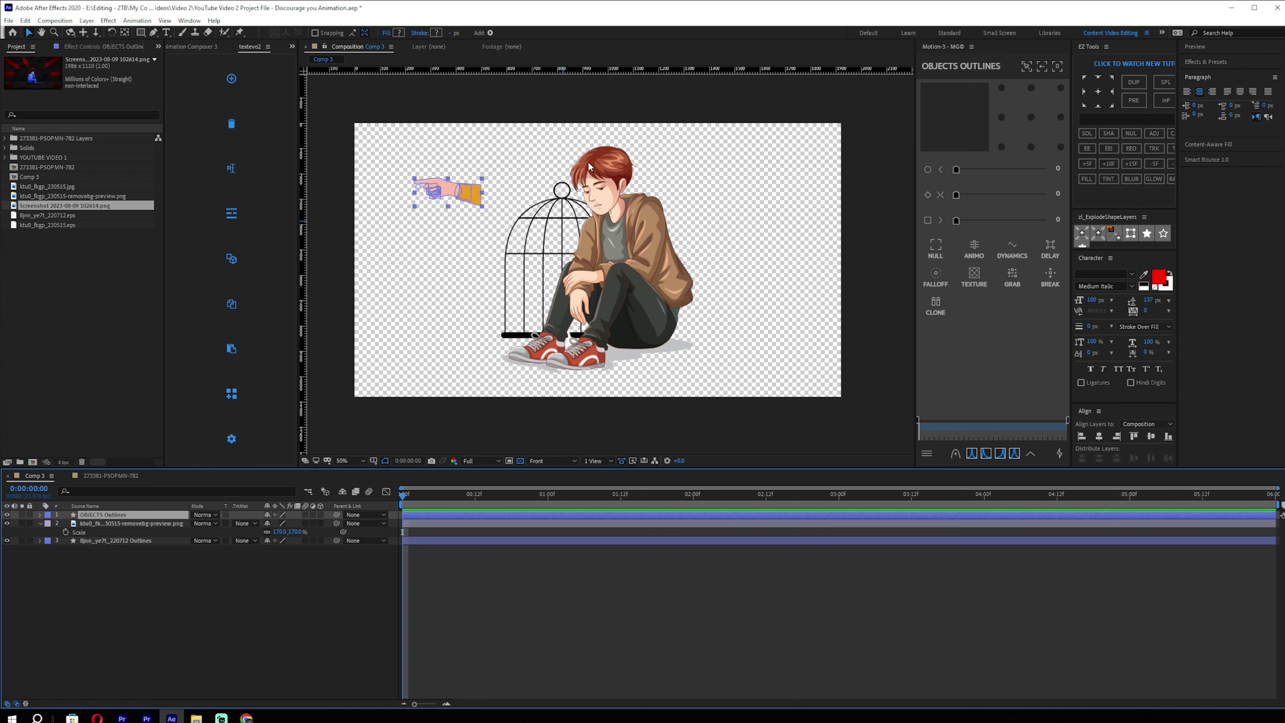
{"action": "left_click", "coordinate": [86, 268]}
{"action": "left_click", "coordinate": [56, 198]}
{"action": "left_click", "coordinate": [52, 215]}
{"action": "left_click", "coordinate": [49, 226]}
{"action": "left_click_drag", "start_coordinate": [51, 205], "coordinate": [150, 588]}
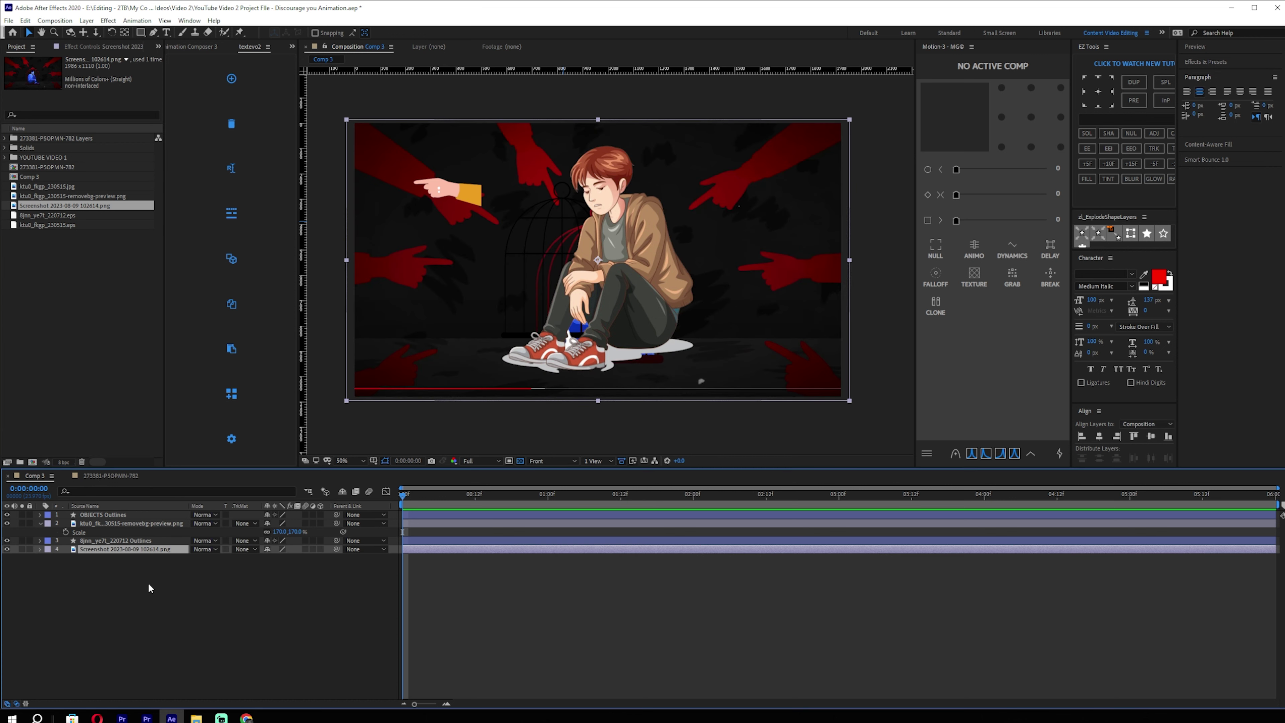
Move the pointing hand to the frame's upper-right area, hide the hand and seated man, and fit the cage over the reference cage.
{"action": "left_click_drag", "start_coordinate": [465, 191], "coordinate": [801, 162]}
{"action": "left_click", "coordinate": [7, 515]}
{"action": "left_click", "coordinate": [91, 541]}
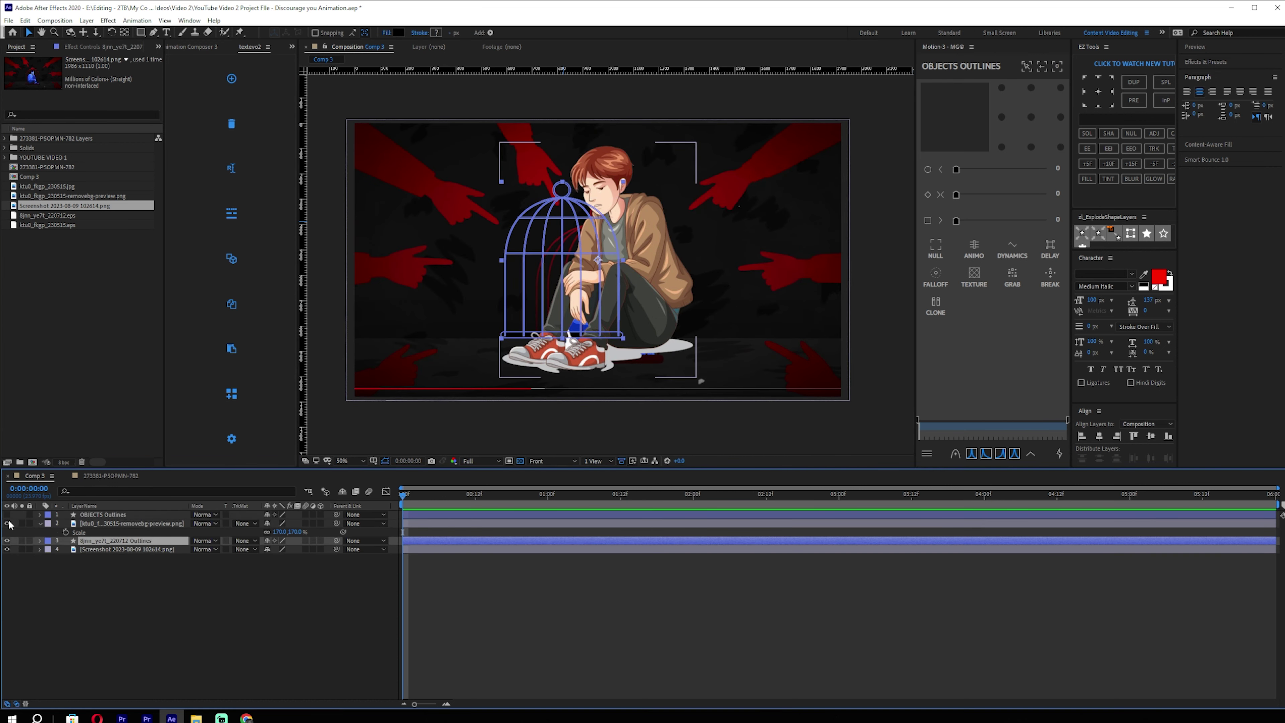
{"action": "left_click", "coordinate": [7, 523]}
{"action": "left_click_drag", "start_coordinate": [590, 267], "coordinate": [608, 297]}
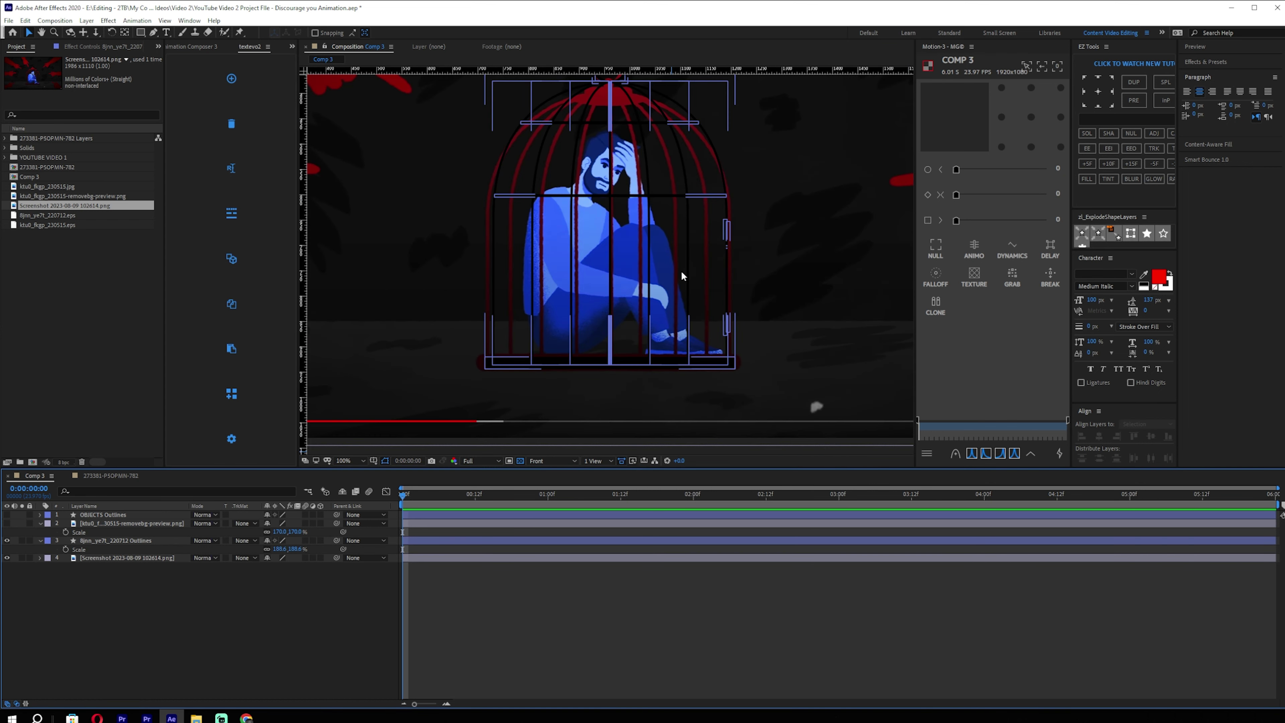
{"action": "left_click_drag", "start_coordinate": [805, 254], "coordinate": [806, 302]}
Apply the Gradient Ramp effect to the cage outlines layer.
{"action": "left_click", "coordinate": [124, 540]}
{"action": "key", "text": "ctrl+space"}
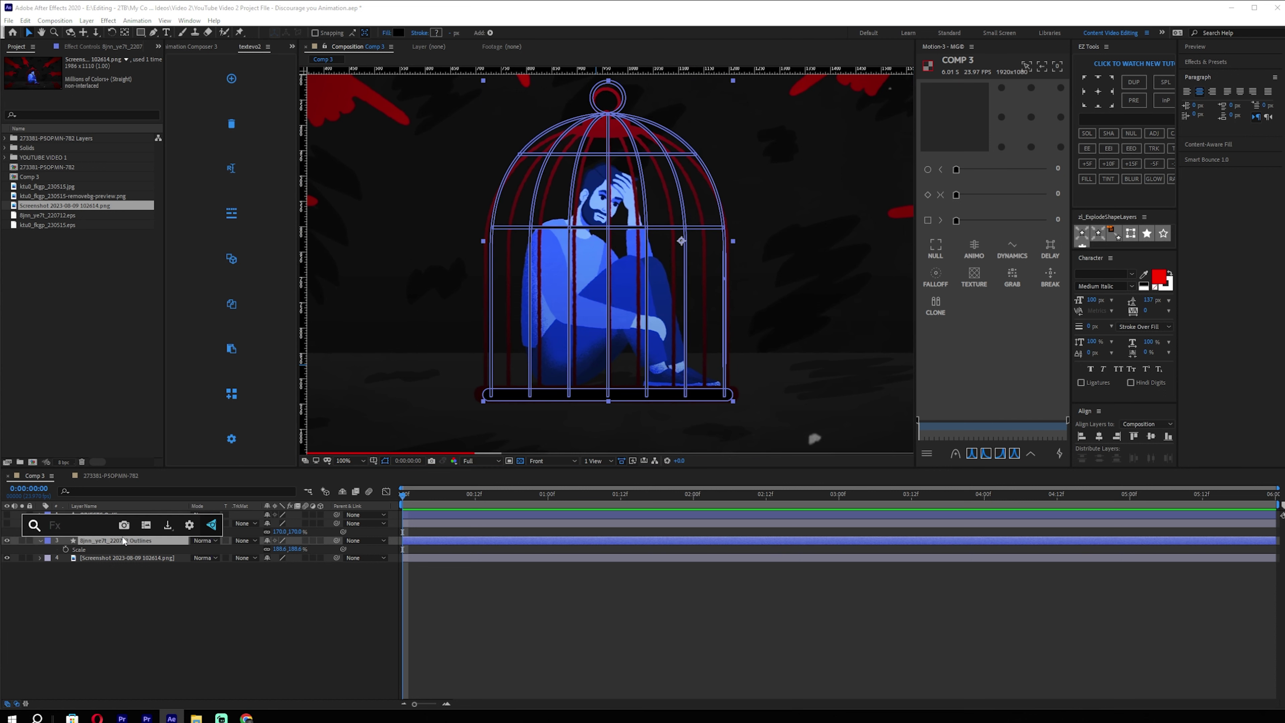
{"action": "type", "text": "fill"}
{"action": "key", "text": "ctrl+a"}
{"action": "type", "text": "graid"}
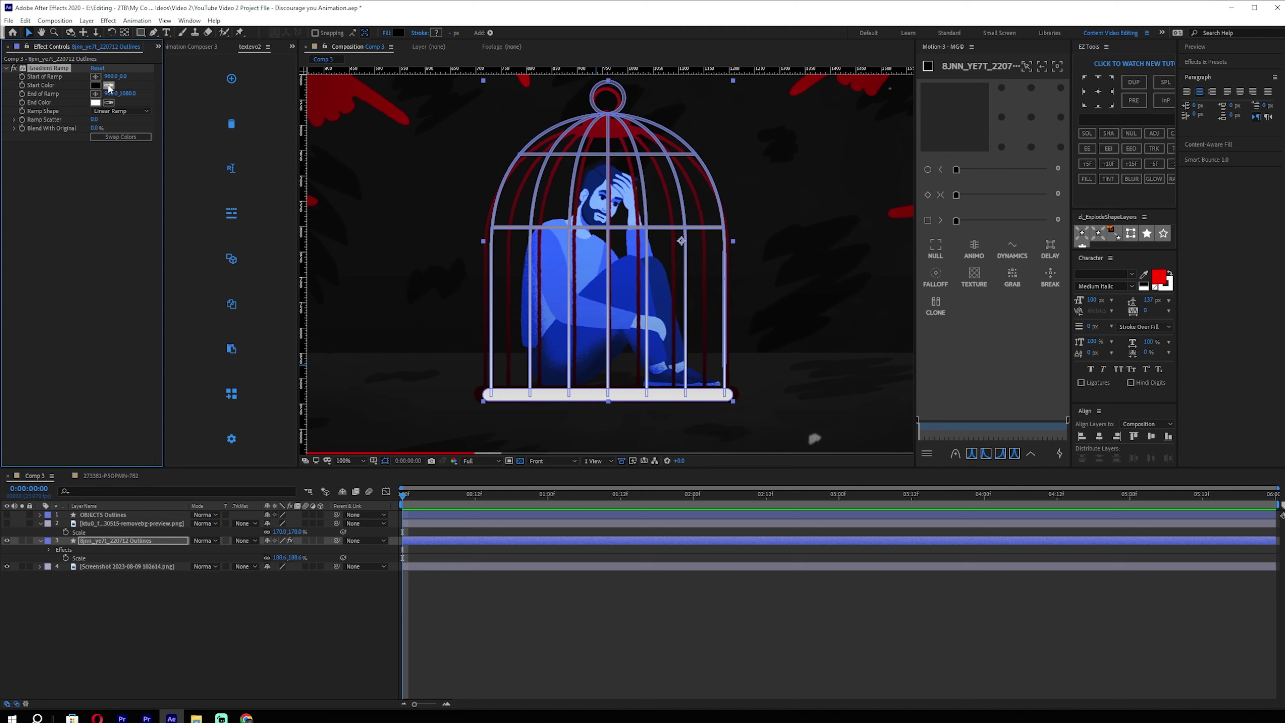
Set the cage gradient's start color to red and end color to black (000000), and compare the isolated cage with the reference.
{"action": "left_click", "coordinate": [95, 85]}
{"action": "left_click_drag", "start_coordinate": [438, 408], "coordinate": [583, 300]}
{"action": "left_click", "coordinate": [587, 365]}
{"action": "left_click", "coordinate": [96, 102]}
{"action": "left_click_drag", "start_coordinate": [427, 449], "coordinate": [172, 582]}
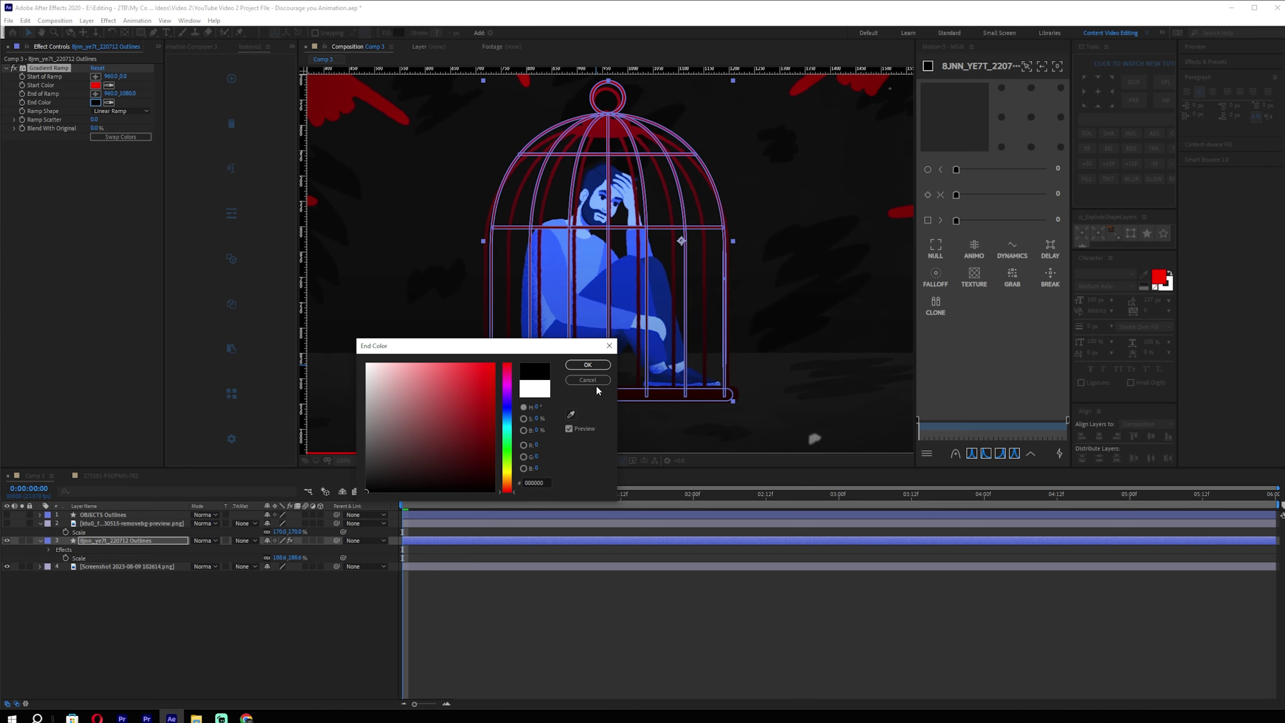
{"action": "left_click", "coordinate": [588, 365]}
{"action": "left_click", "coordinate": [22, 540]}
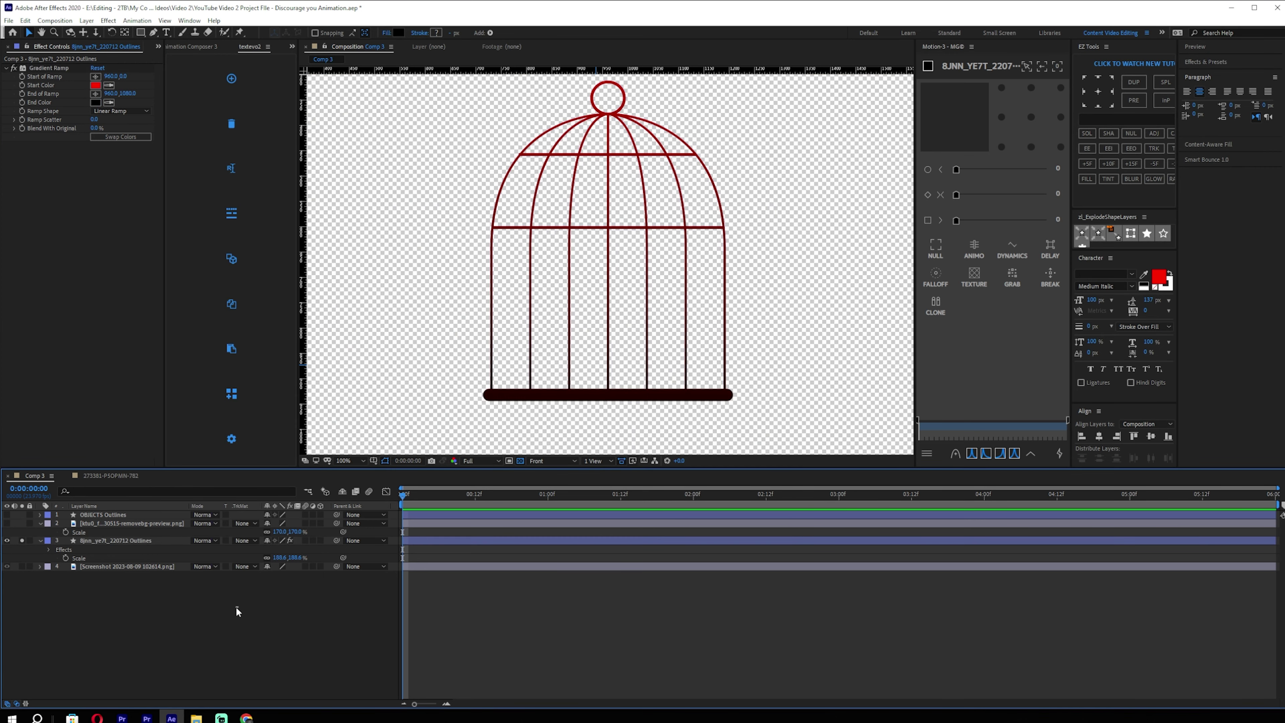
{"action": "scroll", "coordinate": [650, 304], "scroll_direction": "down", "scroll_amount": 1}
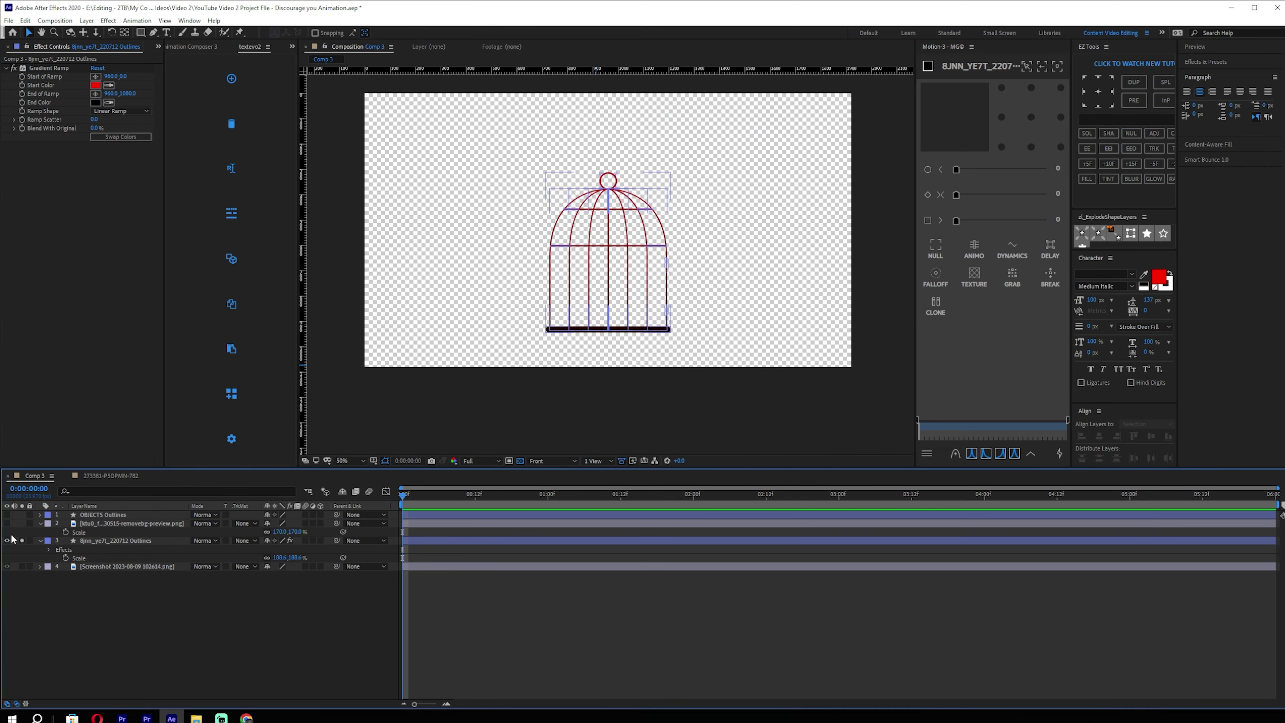
{"action": "left_click", "coordinate": [21, 540]}
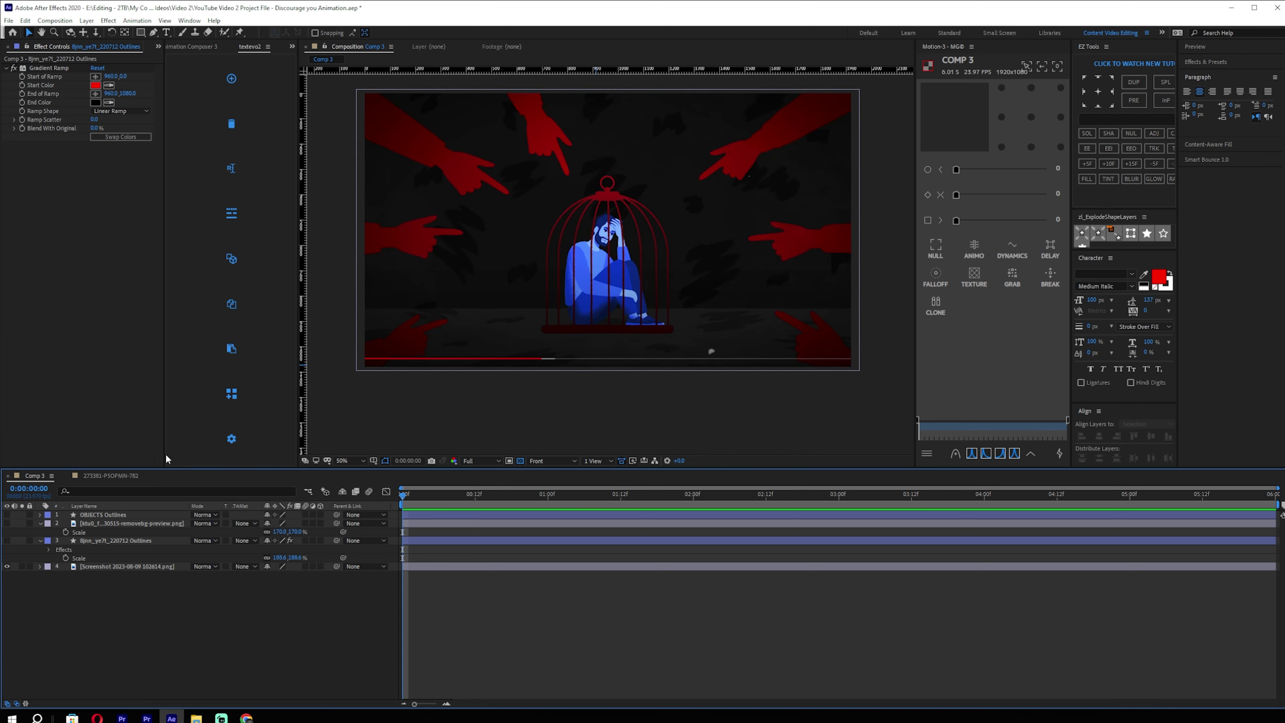
{"action": "key", "text": "period"}
{"action": "key", "text": "comma"}
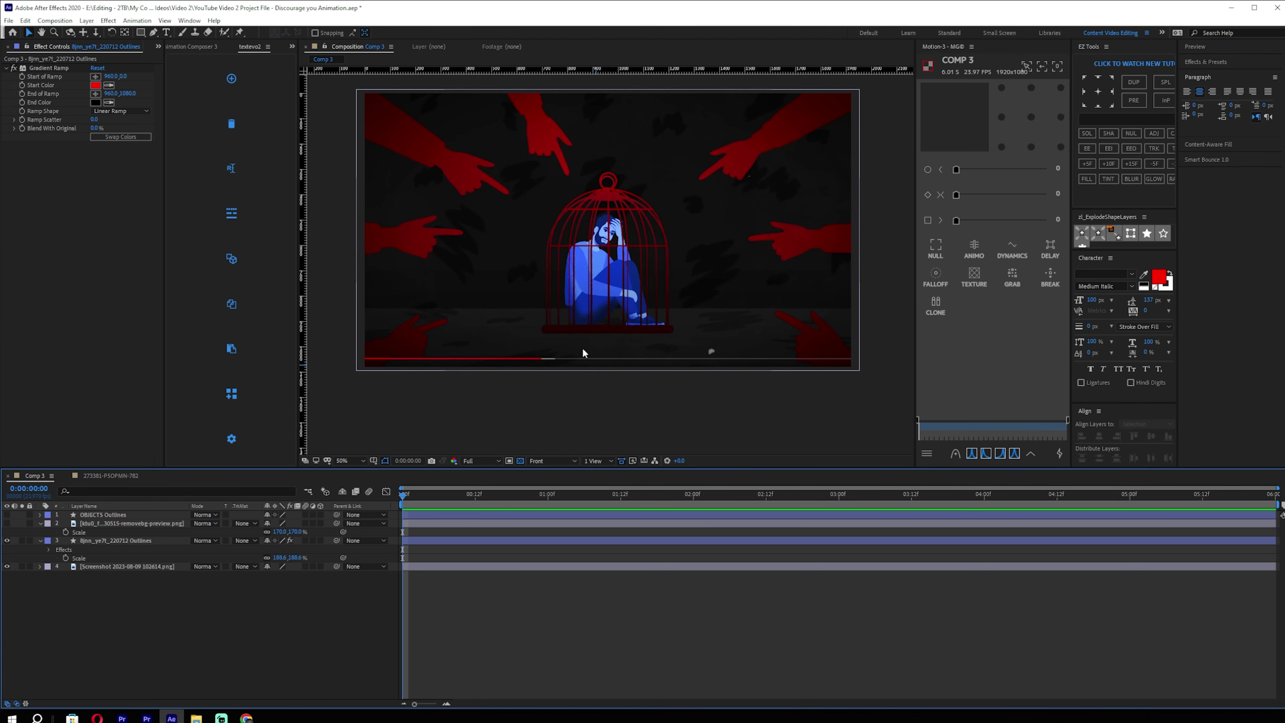
Show the seated man, scale him down to 73% and position him inside the cage.
{"action": "left_click", "coordinate": [77, 525]}
{"action": "left_click", "coordinate": [7, 524]}
{"action": "left_click", "coordinate": [7, 524]}
{"action": "left_click", "coordinate": [7, 524]}
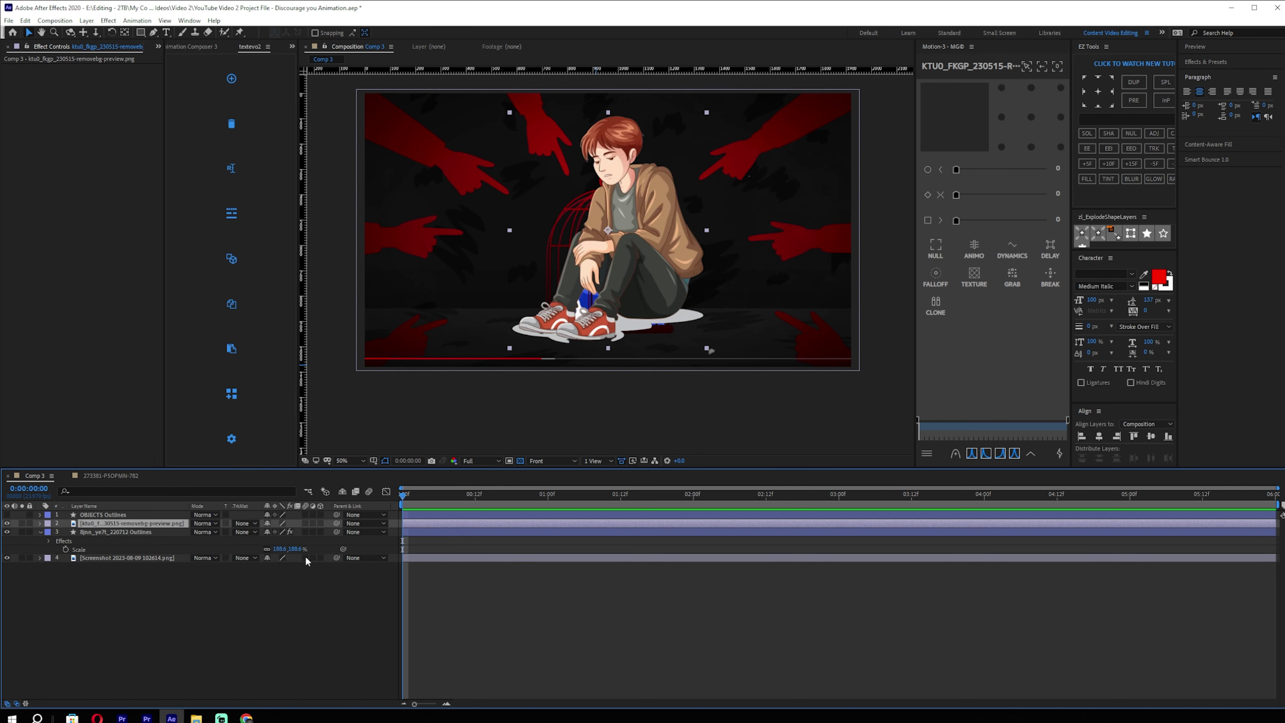
{"action": "left_click_drag", "start_coordinate": [279, 532], "coordinate": [251, 534]}
{"action": "left_click_drag", "start_coordinate": [621, 244], "coordinate": [624, 285]}
Stack the cage layer above the seated man and solo both layers.
{"action": "left_click", "coordinate": [124, 557]}
{"action": "left_click_drag", "start_coordinate": [108, 540], "coordinate": [104, 520]}
{"action": "left_click", "coordinate": [21, 523]}
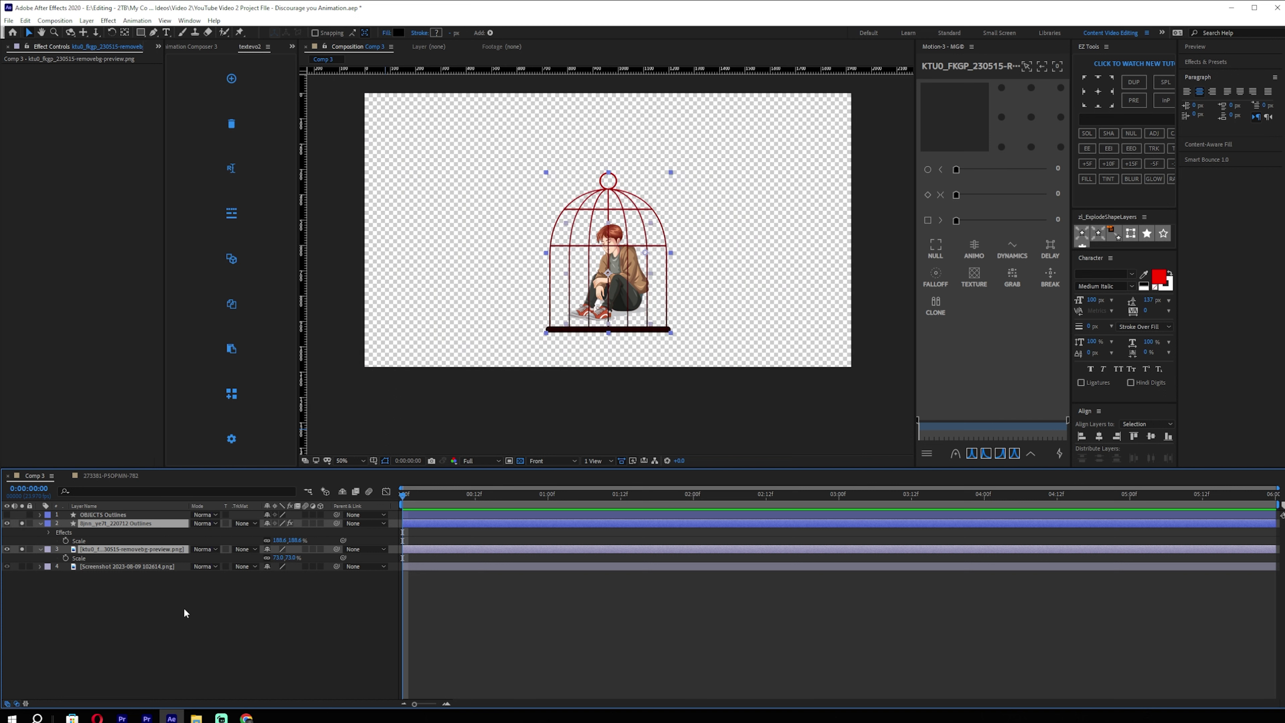
{"action": "left_click", "coordinate": [184, 612]}
Scale the seated man to 91.4% so he fills more of the cage.
{"action": "scroll", "coordinate": [644, 297], "scroll_direction": "up", "scroll_amount": 1}
{"action": "left_click", "coordinate": [137, 549]}
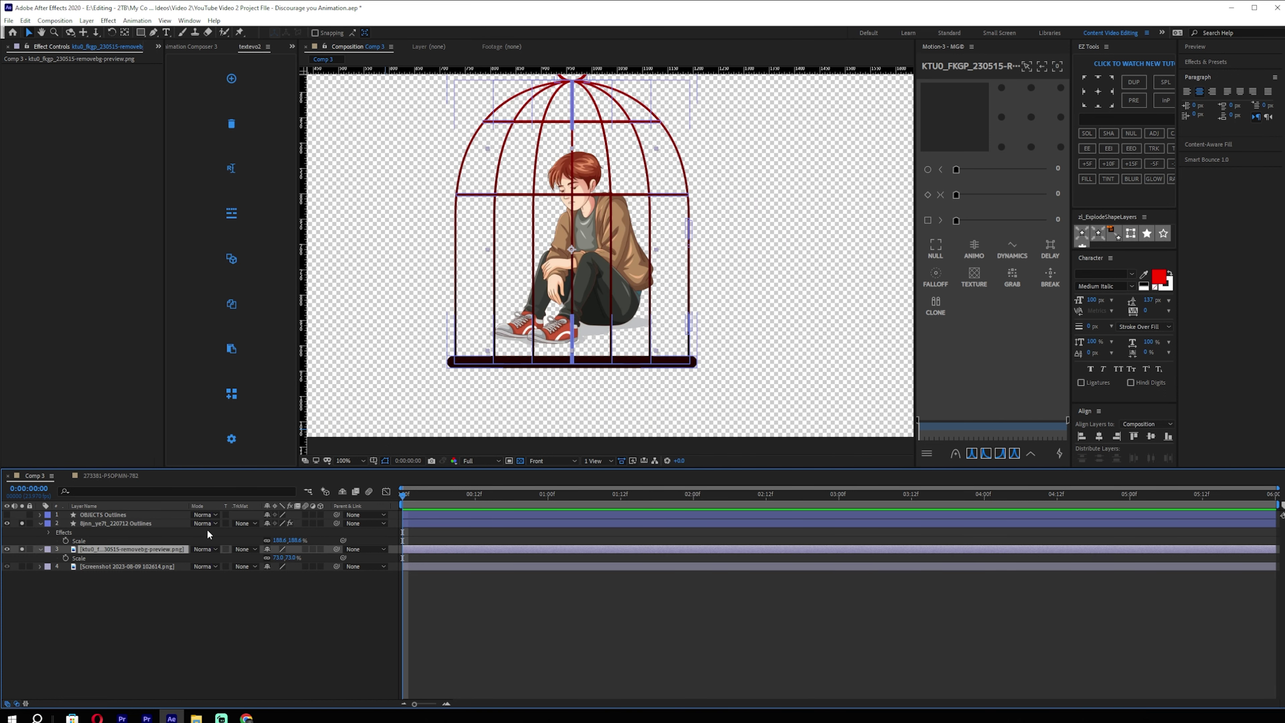
{"action": "left_click_drag", "start_coordinate": [292, 563], "coordinate": [347, 564]}
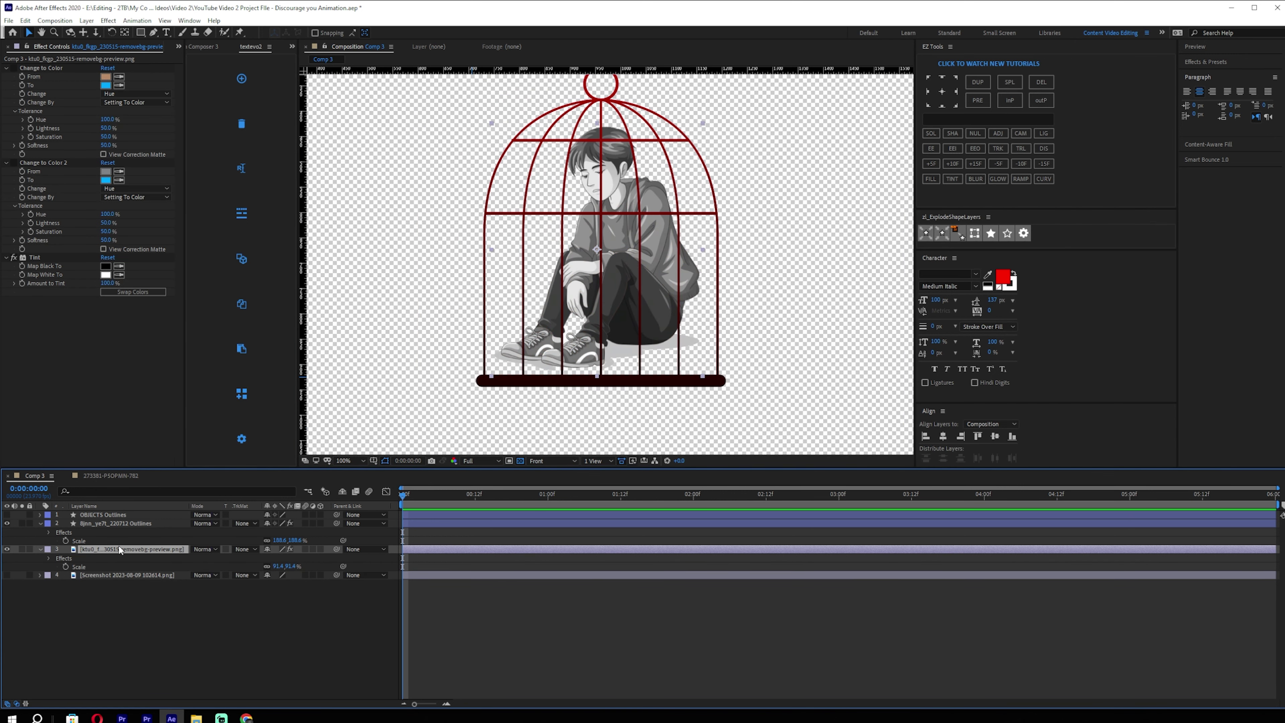
Remove all effects from the seated man, compare him with the reference figure and hide the screenshot again.
{"action": "key", "text": "ctrl+shift+e"}
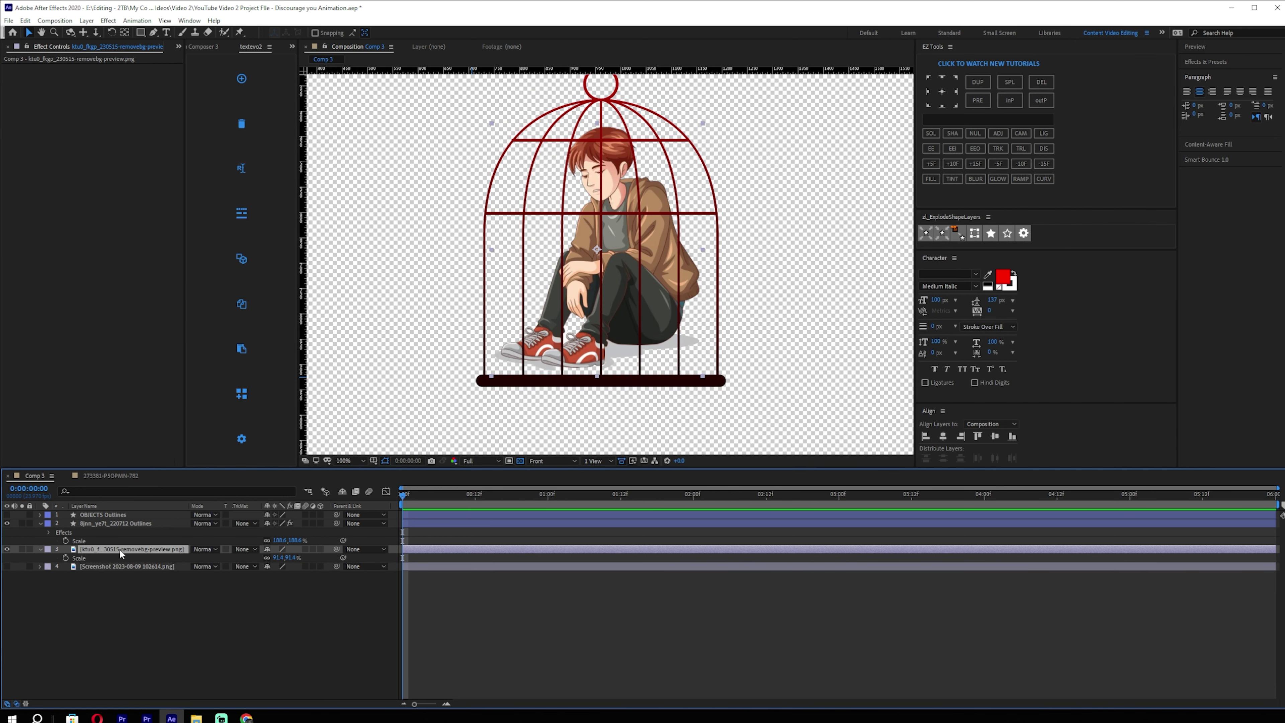
{"action": "left_click", "coordinate": [104, 568]}
{"action": "left_click", "coordinate": [7, 566]}
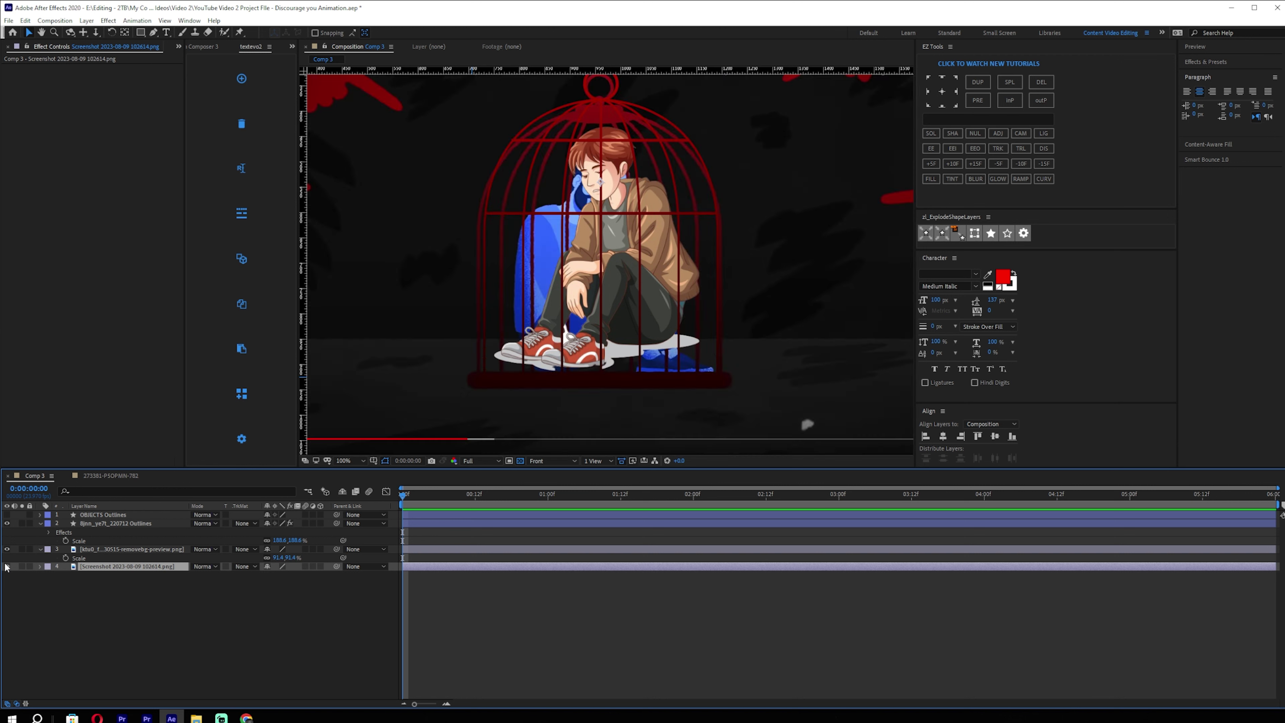
{"action": "left_click", "coordinate": [7, 549]}
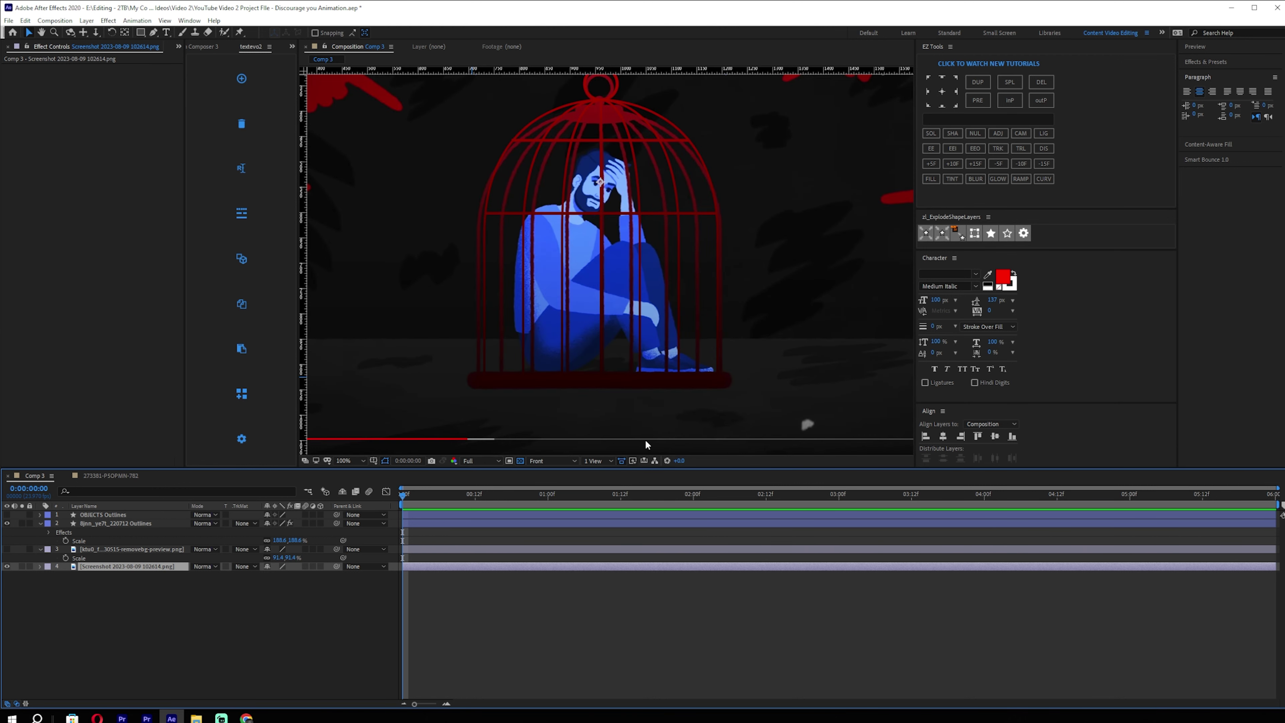
{"action": "left_click", "coordinate": [6, 549]}
{"action": "left_click", "coordinate": [6, 566]}
Apply a Tint effect to the seated man, mapping white to bright blue 00AEFF with a slight hue adjustment, and inspect his feet.
{"action": "left_click", "coordinate": [78, 555]}
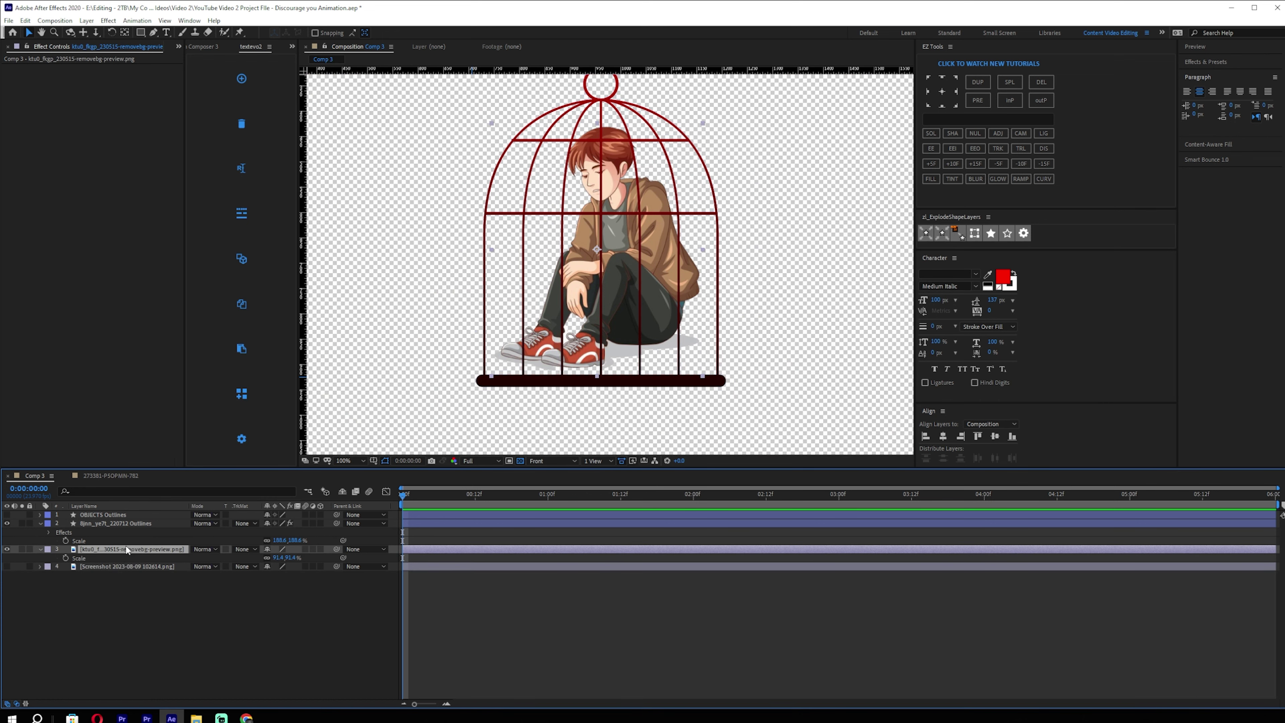
{"action": "key", "text": "ctrl+space"}
{"action": "type", "text": "tint"}
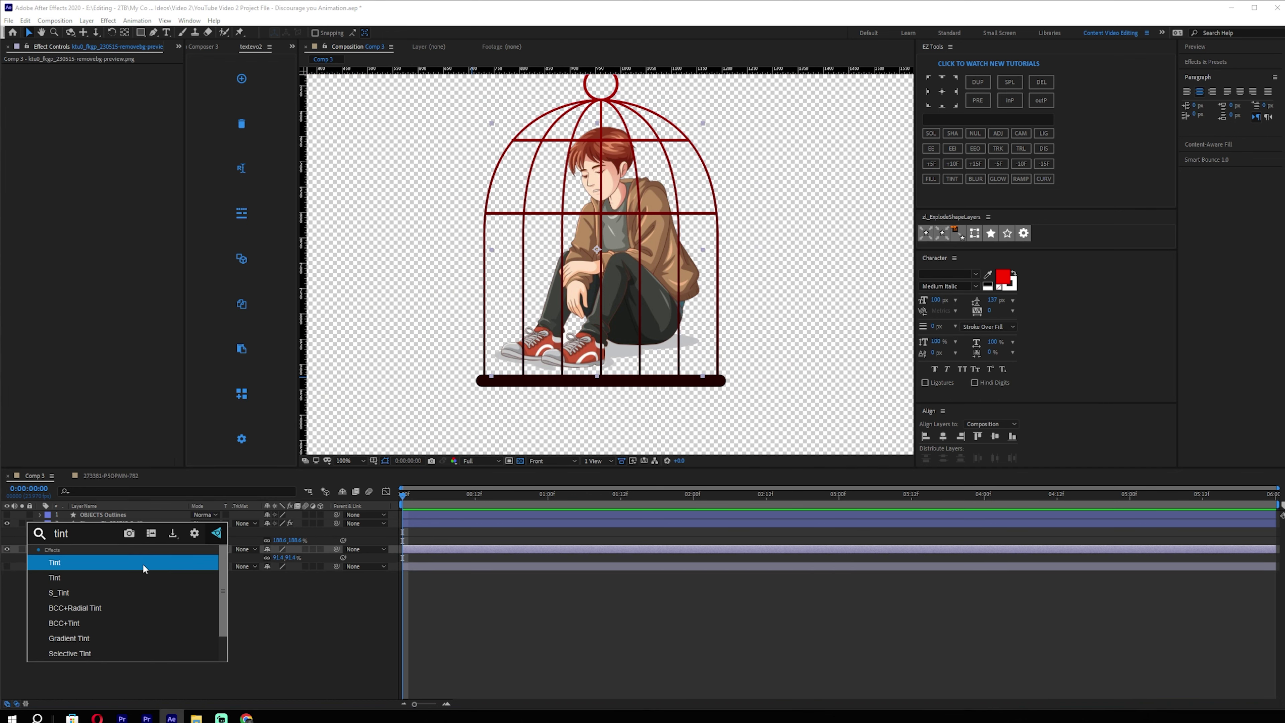
{"action": "left_click", "coordinate": [144, 568]}
{"action": "left_click", "coordinate": [105, 85]}
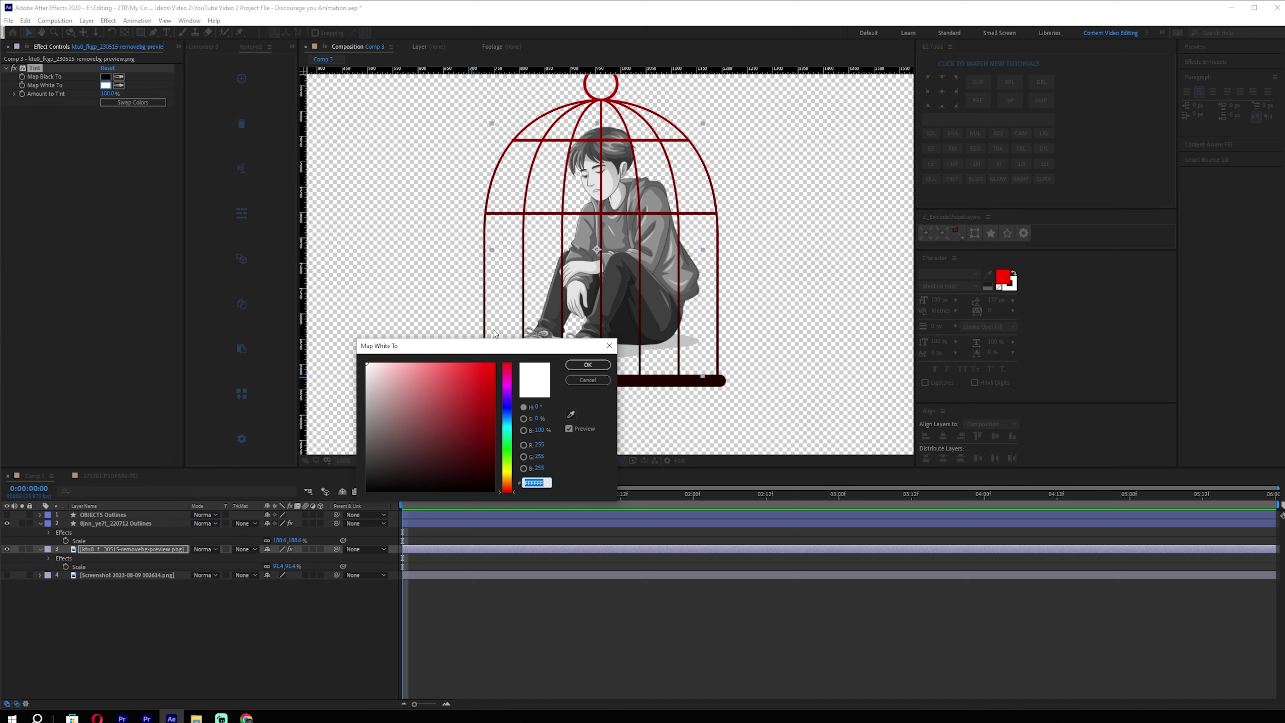
{"action": "type", "text": "00AEFF"}
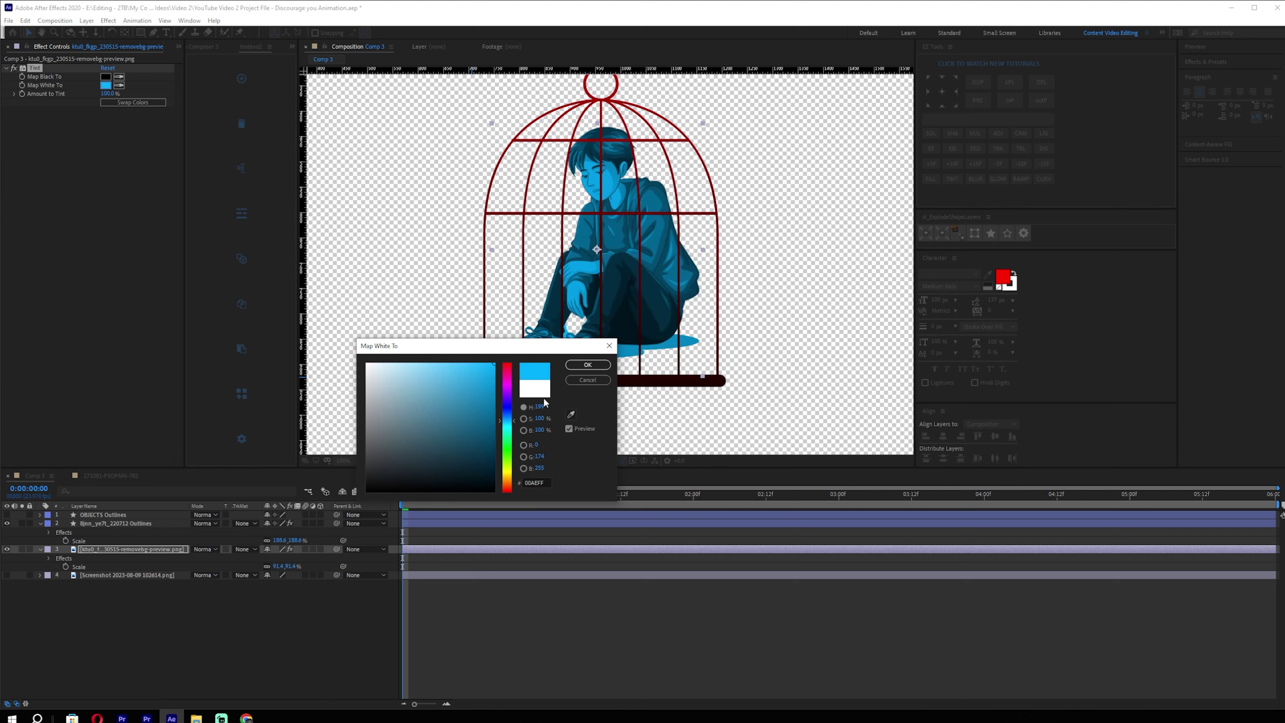
{"action": "left_click_drag", "start_coordinate": [507, 419], "coordinate": [513, 421]}
{"action": "left_click", "coordinate": [587, 364]}
{"action": "scroll", "coordinate": [623, 361], "scroll_direction": "up", "scroll_amount": 2}
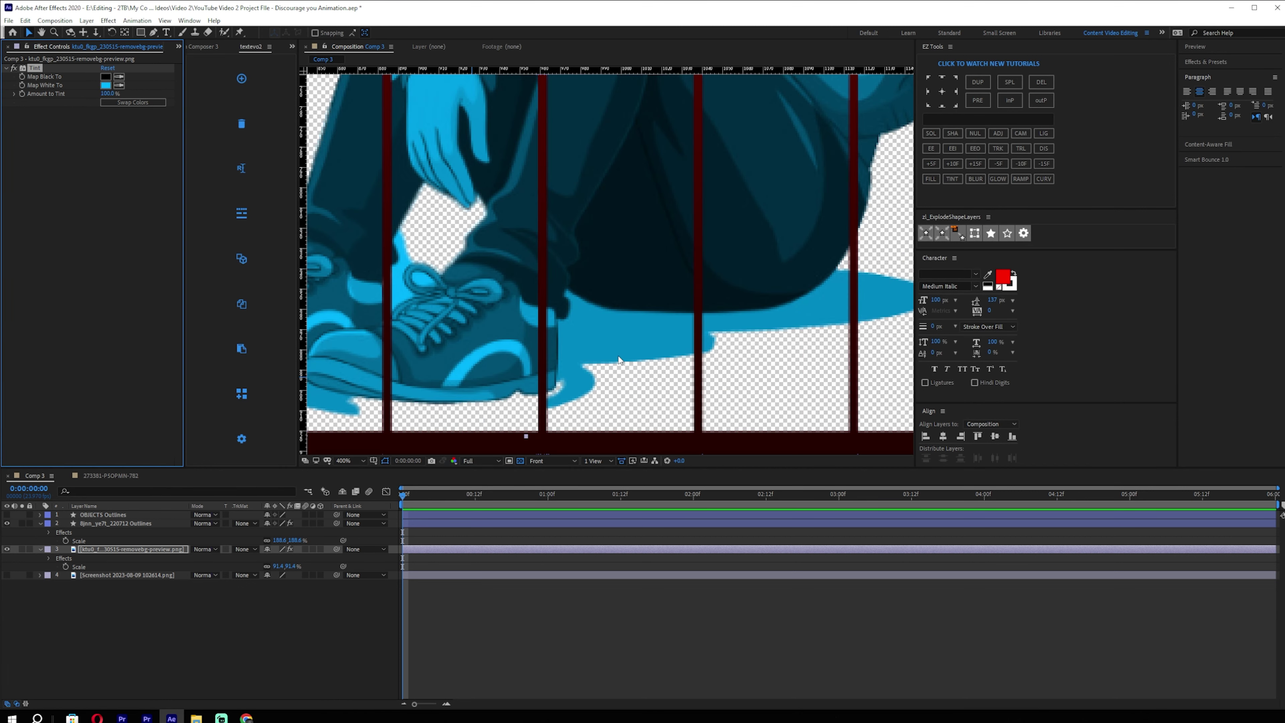
{"action": "scroll", "coordinate": [623, 360], "scroll_direction": "down", "scroll_amount": 1}
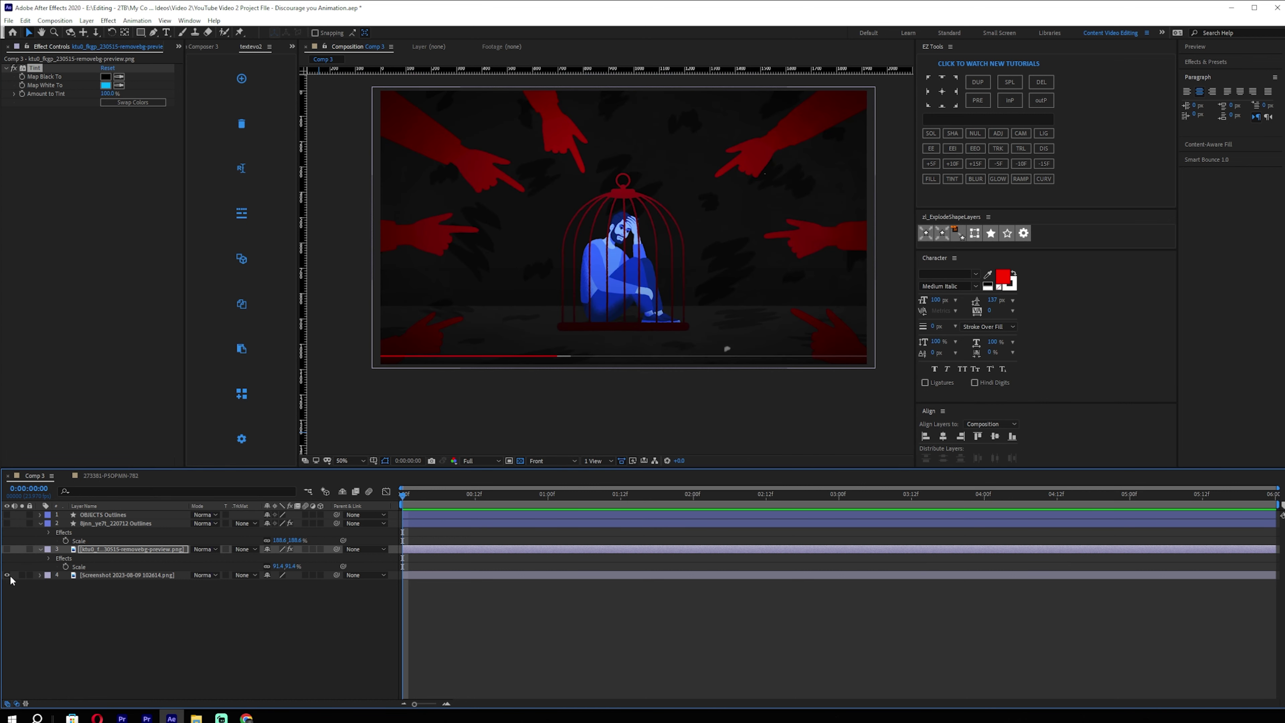
Show the pointing hand, rotate it to -33° and move it beside the cage so it points at the man's head.
{"action": "left_click", "coordinate": [7, 515]}
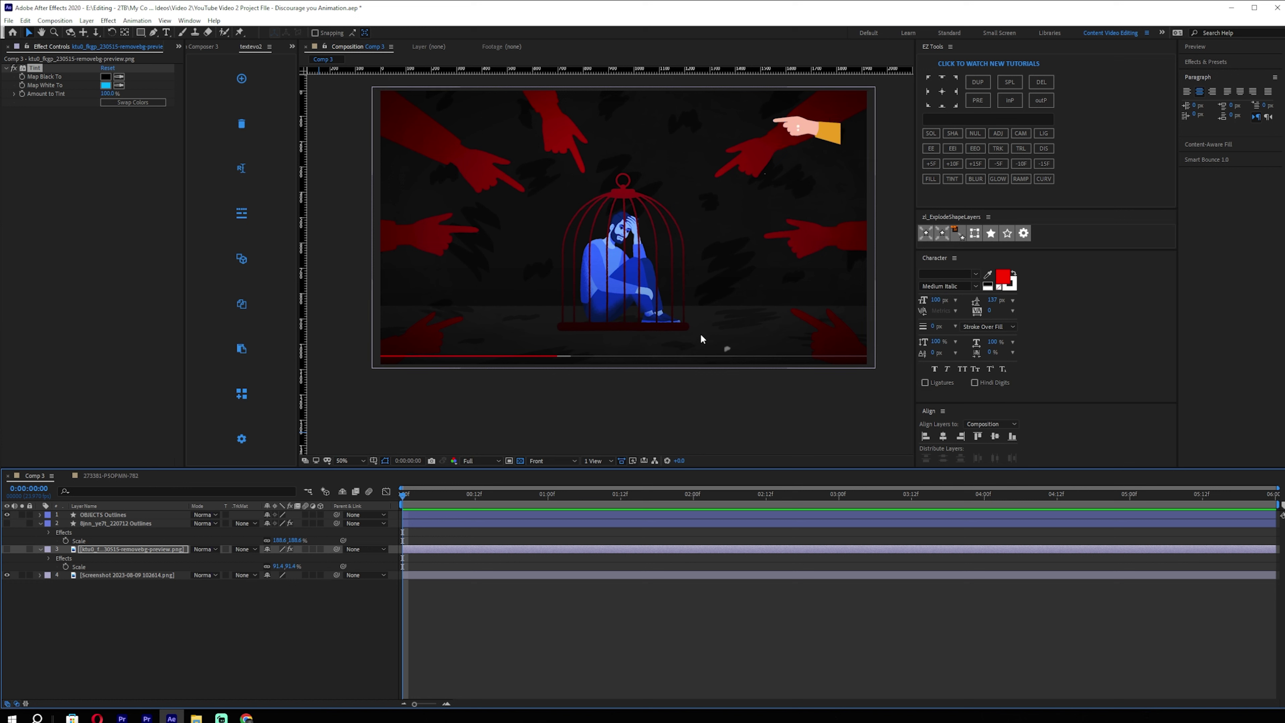
{"action": "left_click_drag", "start_coordinate": [857, 266], "coordinate": [801, 276]}
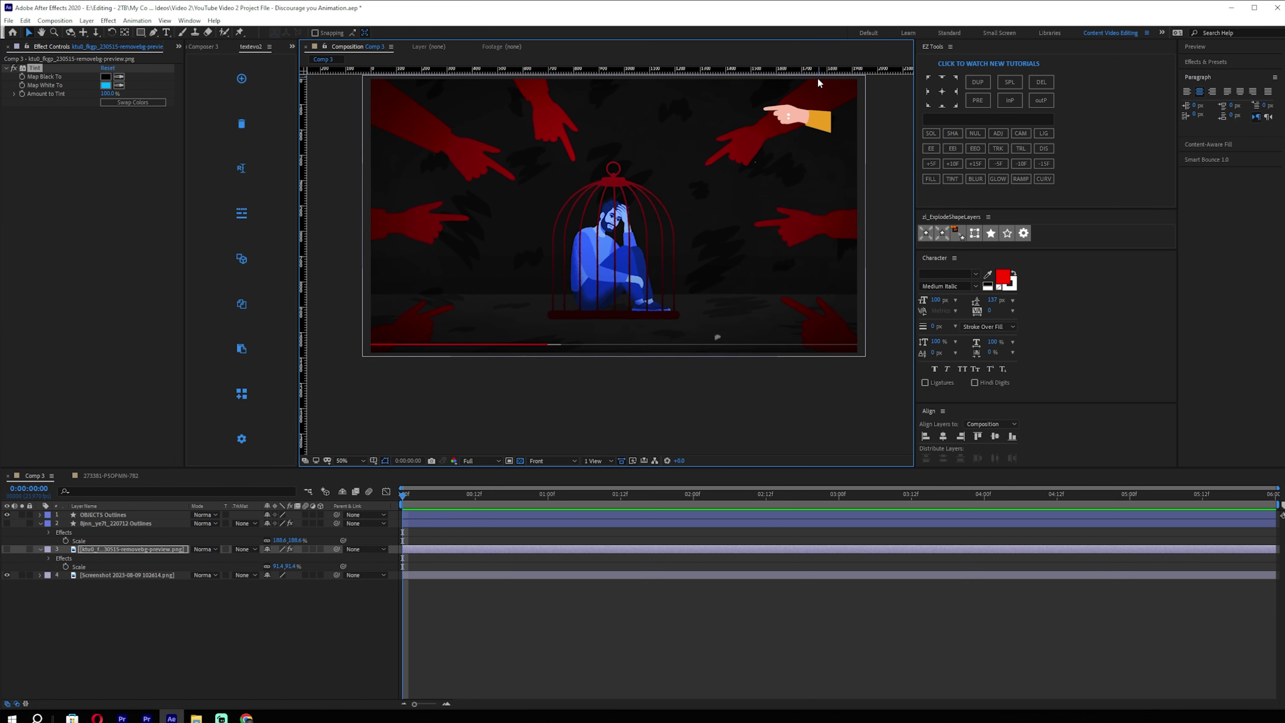
{"action": "left_click", "coordinate": [134, 505]}
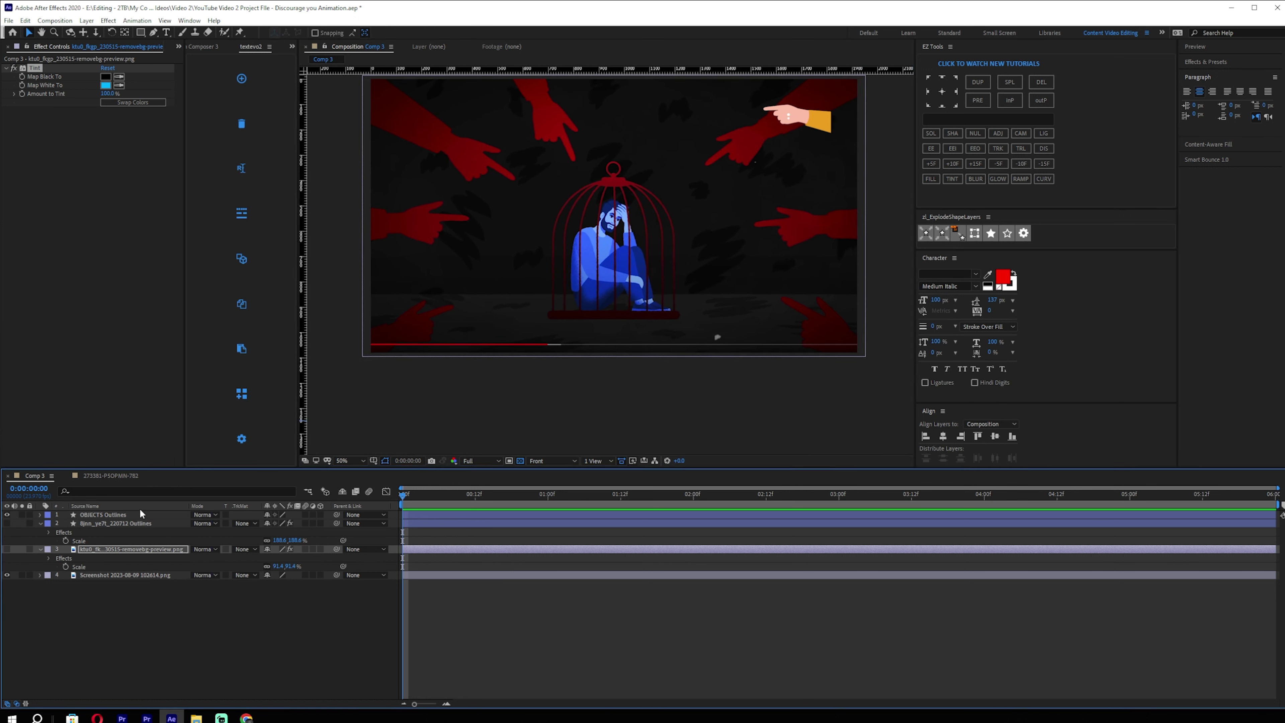
{"action": "left_click", "coordinate": [141, 516]}
{"action": "key", "text": "r"}
{"action": "left_click_drag", "start_coordinate": [277, 527], "coordinate": [255, 519]}
{"action": "left_click_drag", "start_coordinate": [810, 94], "coordinate": [681, 194]}
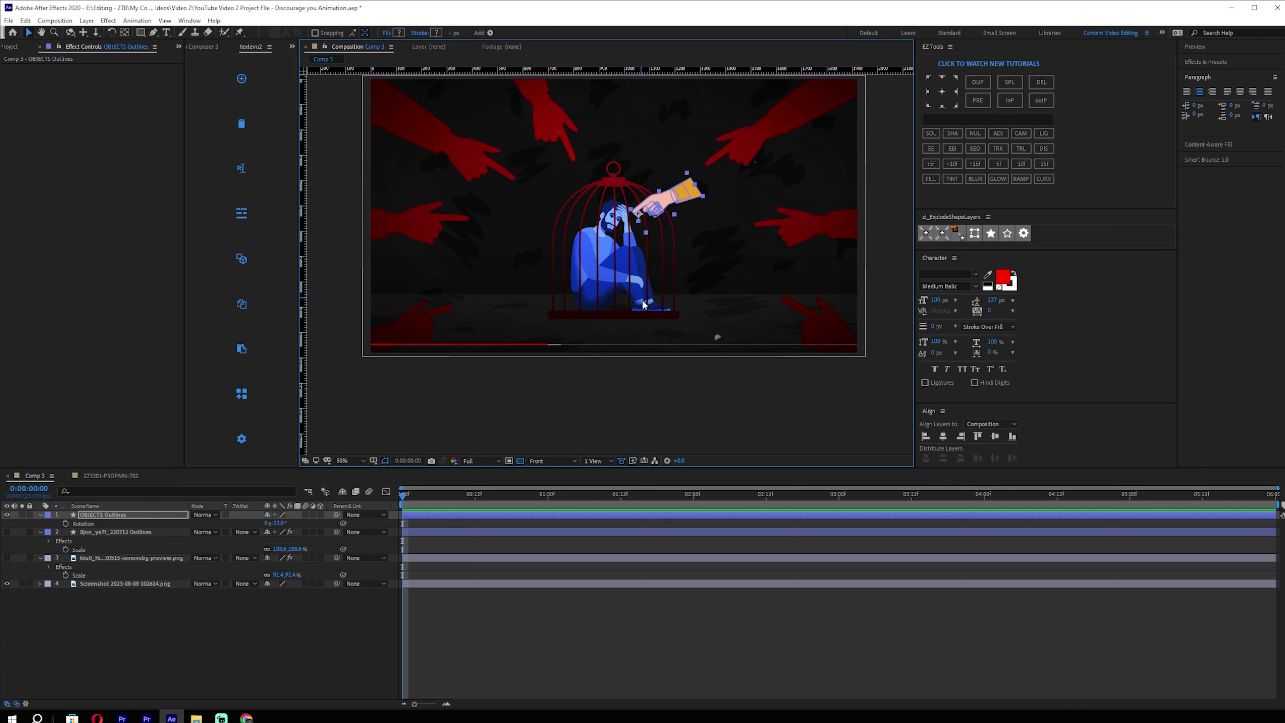
Apply the Gradient Ramp effect to the pointing-hand outlines layer.
{"action": "key", "text": "ctrl+space"}
{"action": "type", "text": "grade"}
{"action": "key", "text": "BackSpace"}
{"action": "type", "text": "ient ramp"}
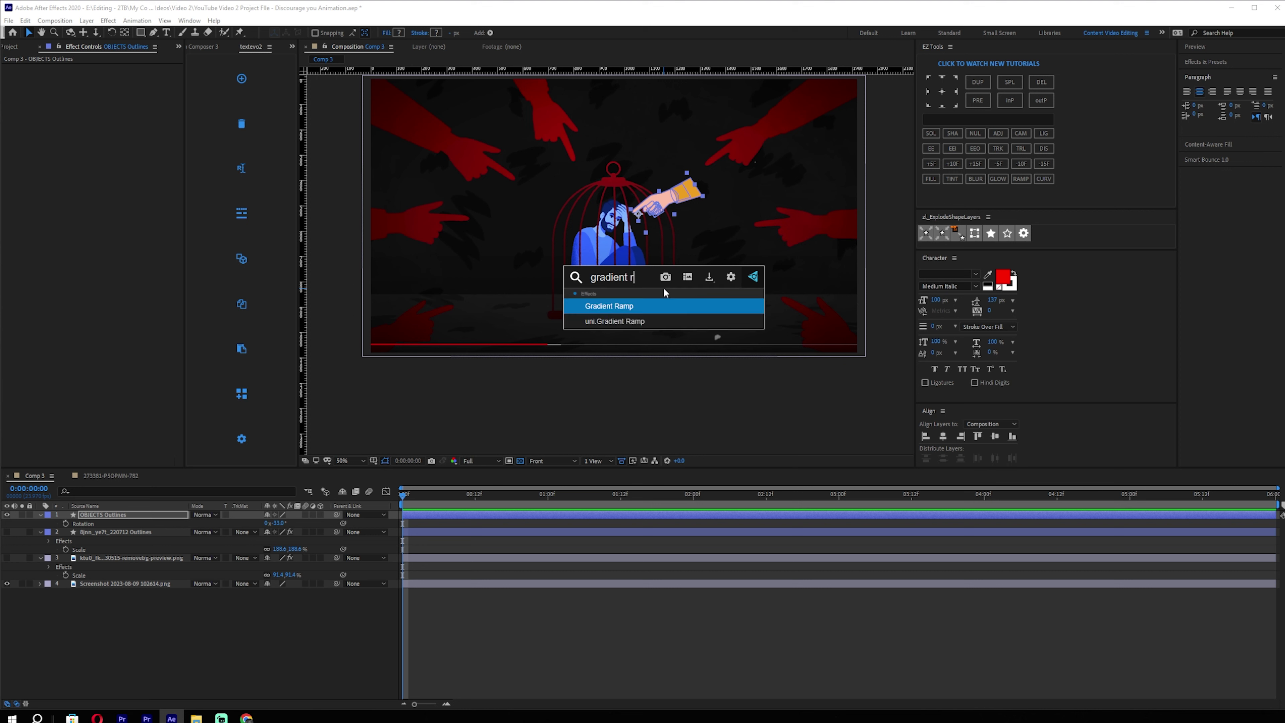
{"action": "key", "text": "Return"}
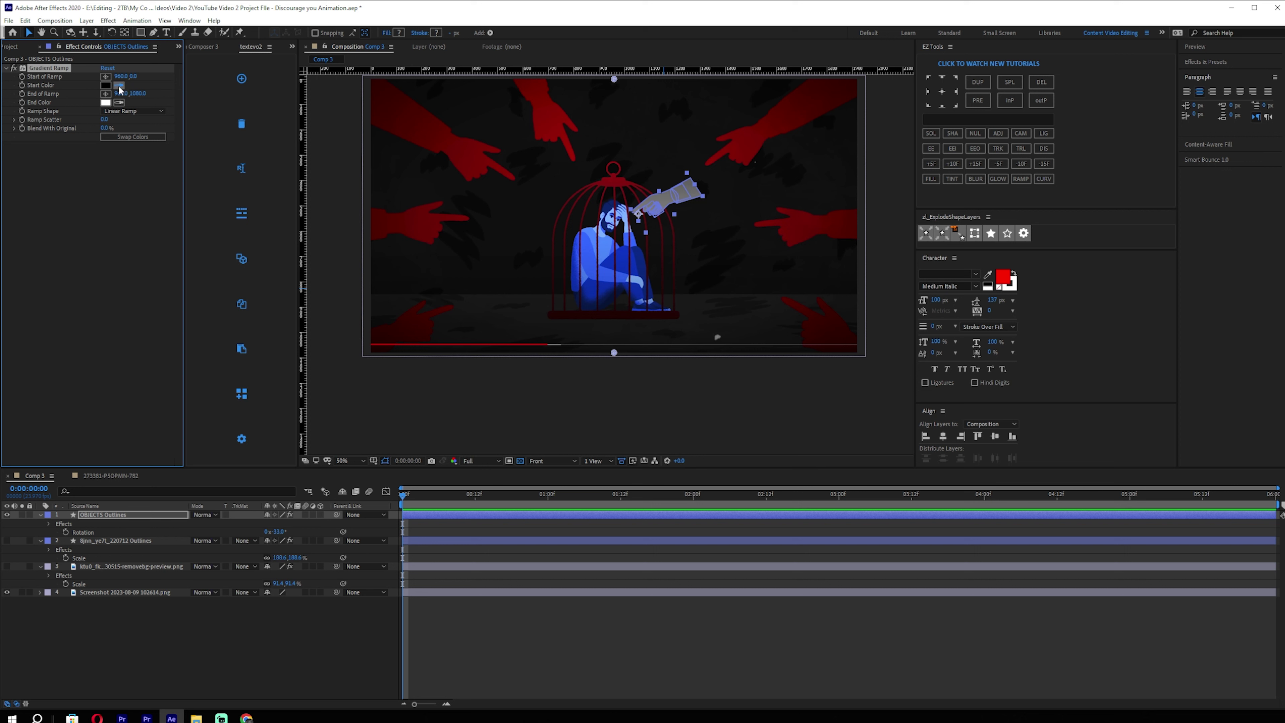
Sample the hand gradient's start and end colors from the dark reds of the reference's upper-right hand.
{"action": "left_click", "coordinate": [712, 157]}
{"action": "left_click", "coordinate": [119, 102]}
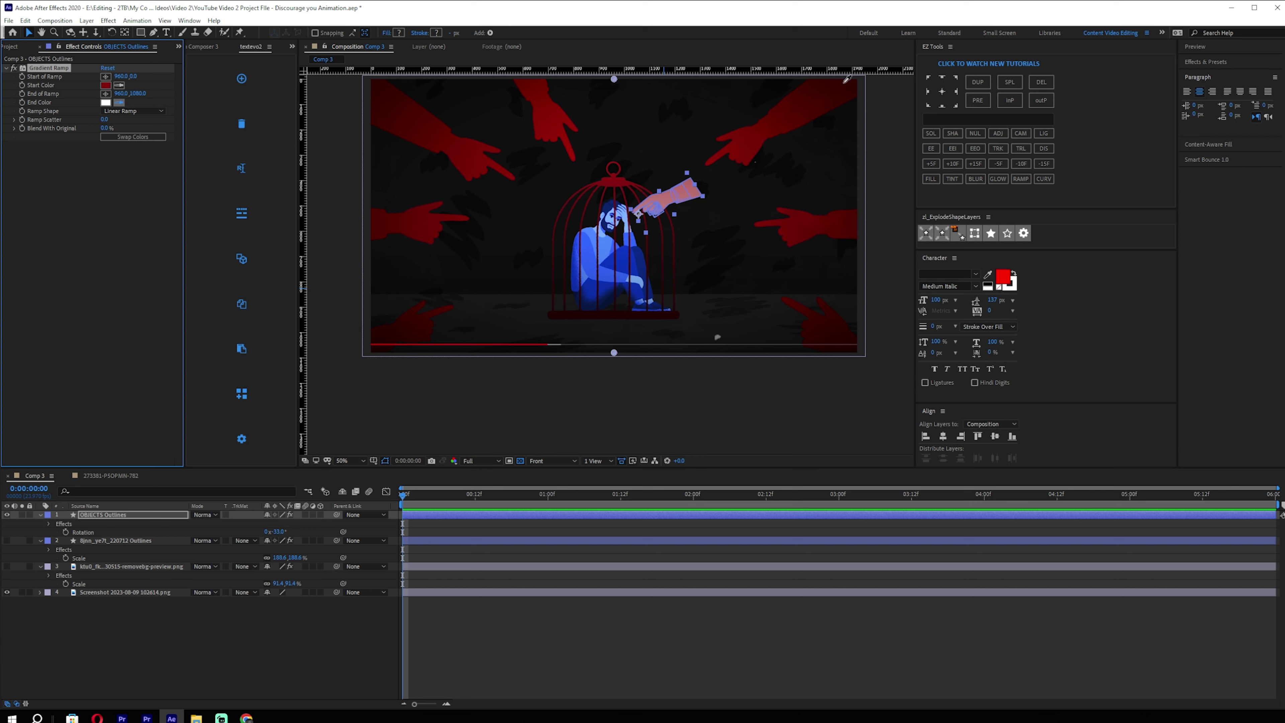
{"action": "left_click", "coordinate": [839, 92]}
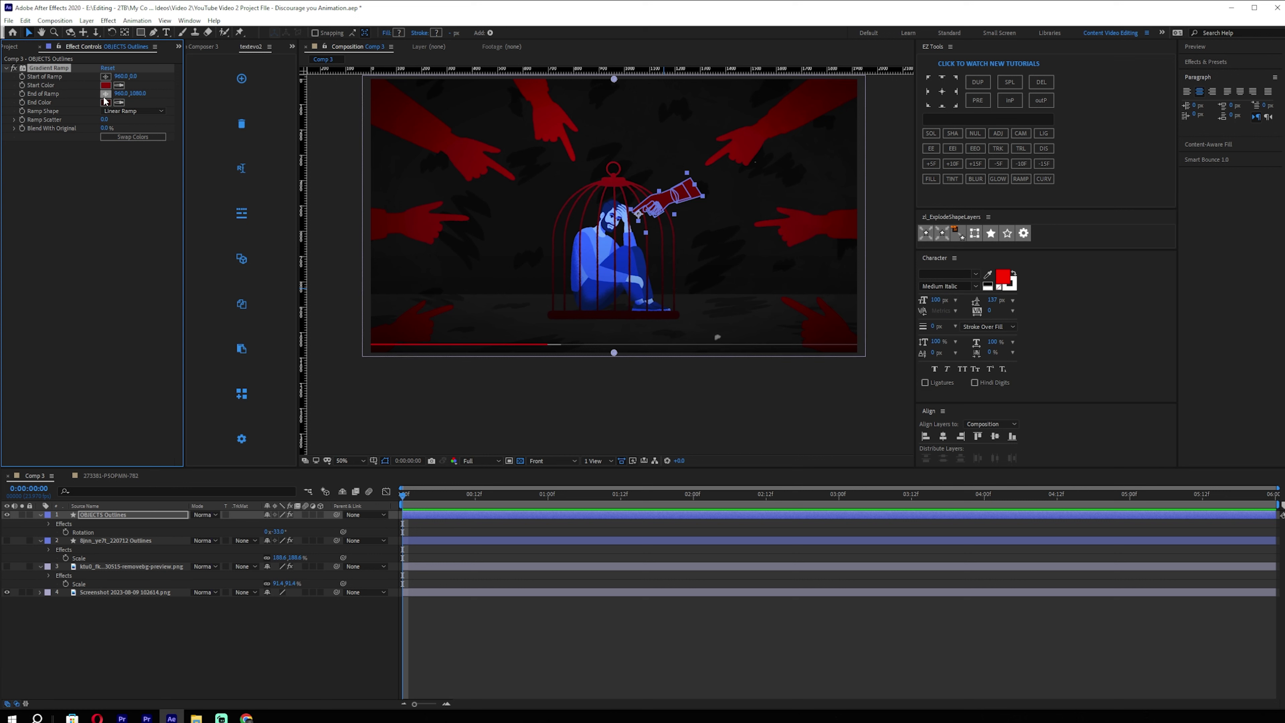
Place the hand gradient's end point just outside the composition's upper-right corner.
{"action": "left_click", "coordinate": [874, 57]}
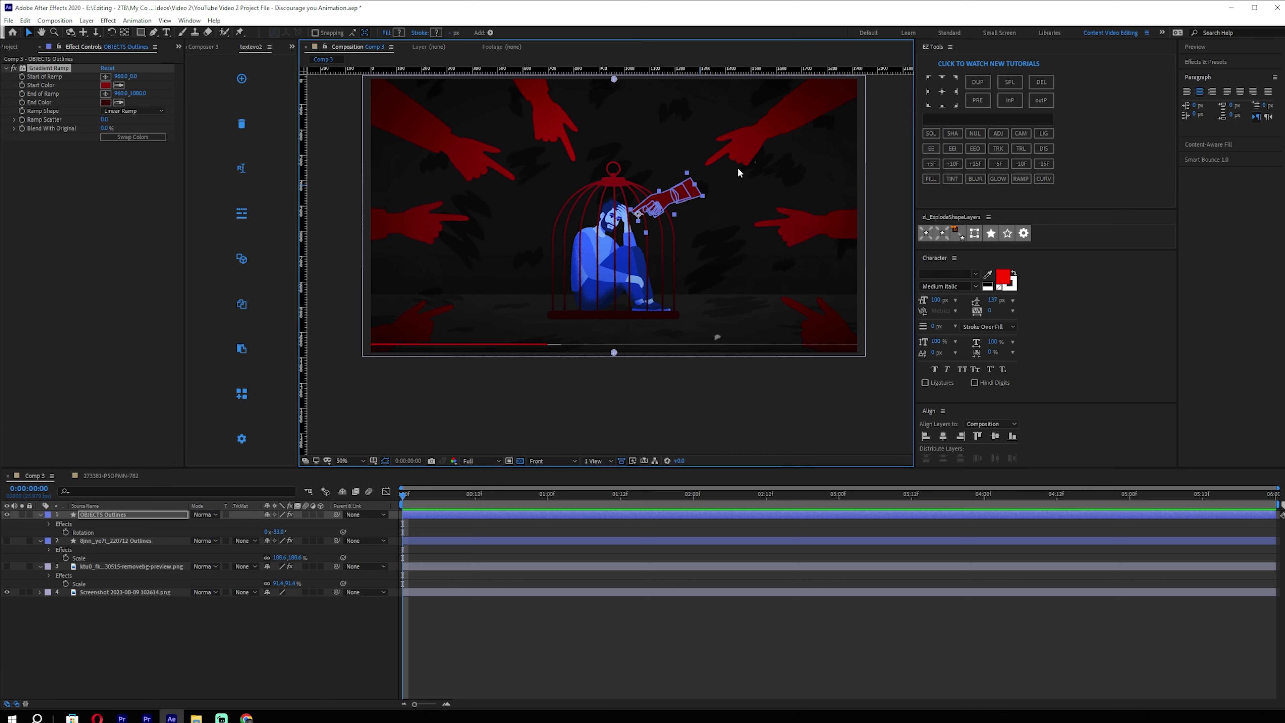
{"action": "left_click", "coordinate": [105, 94]}
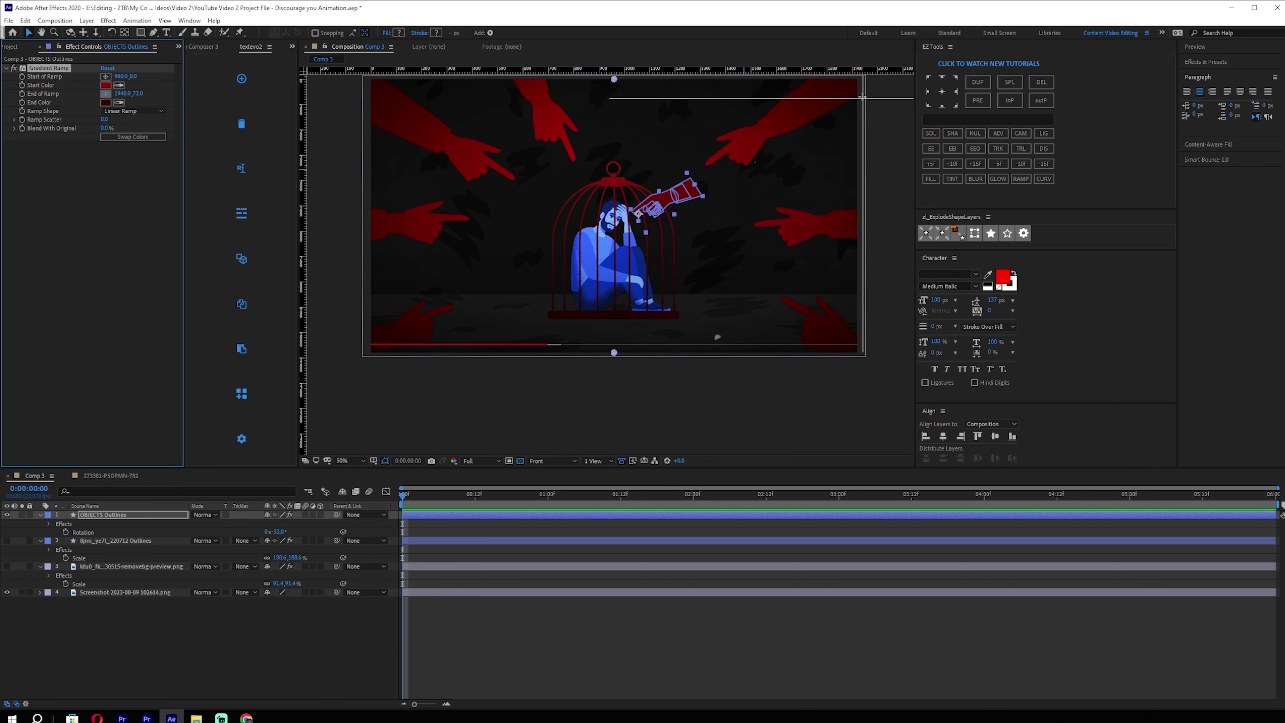
{"action": "left_click", "coordinate": [864, 86]}
{"action": "left_click_drag", "start_coordinate": [861, 140], "coordinate": [820, 204]}
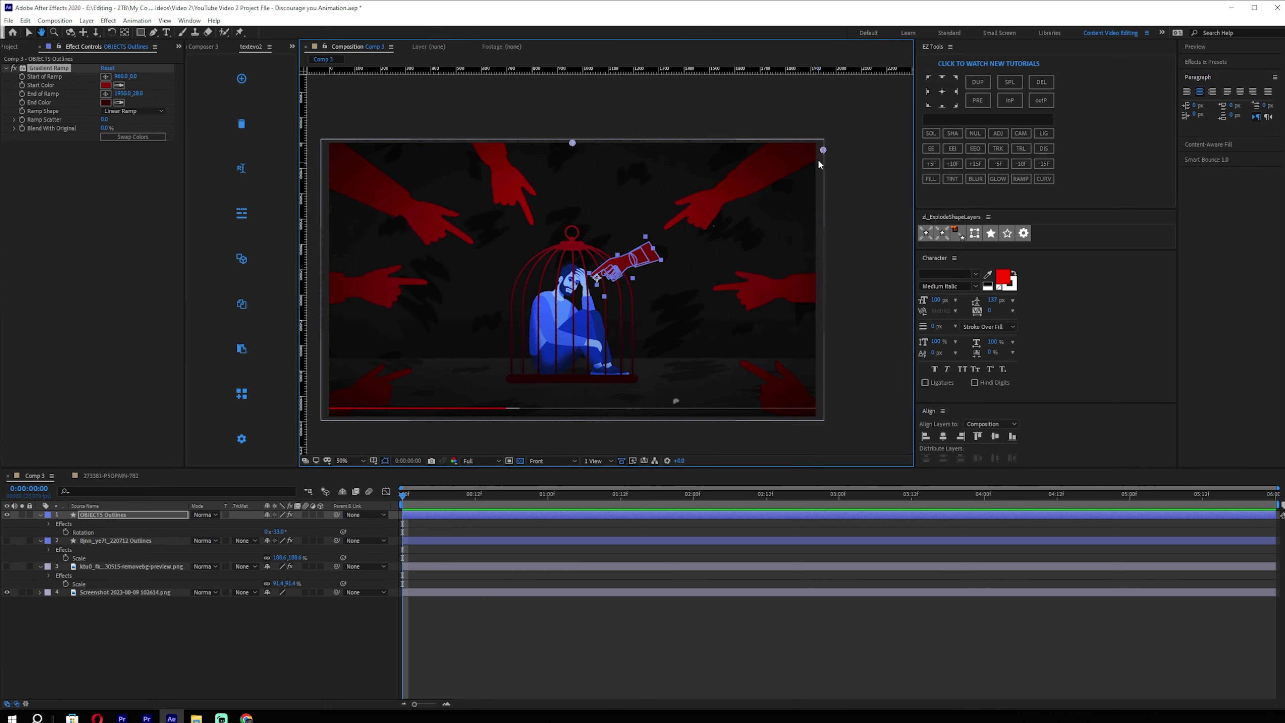
{"action": "left_click_drag", "start_coordinate": [823, 150], "coordinate": [841, 127]}
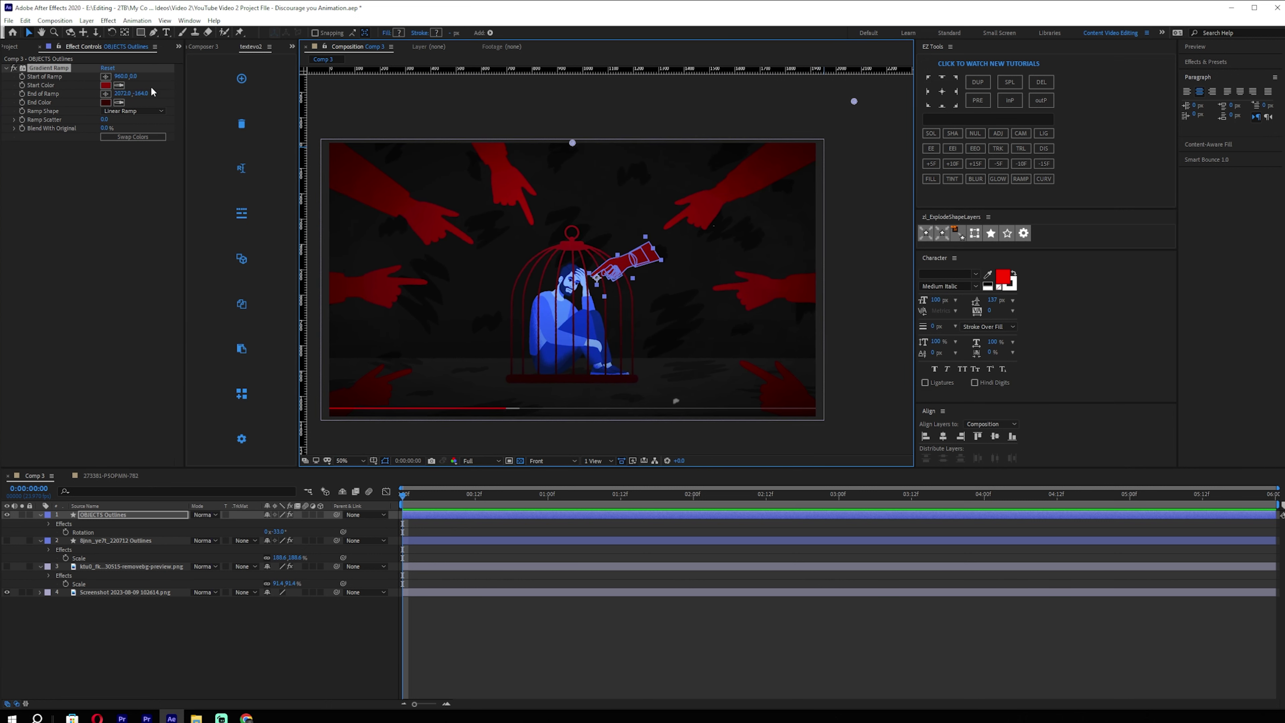
Set the hand gradient's start color to a brighter red and place its start point at the lower-left side of the cage.
{"action": "left_click", "coordinate": [105, 76]}
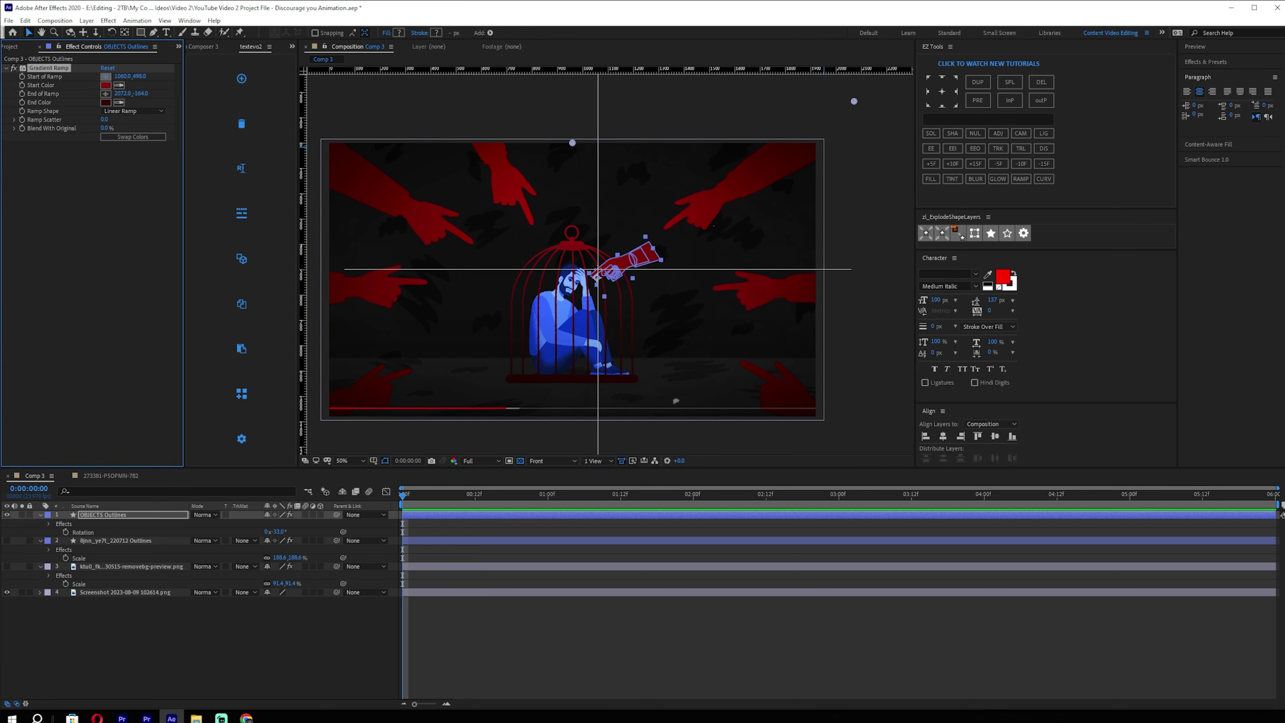
{"action": "left_click", "coordinate": [596, 276]}
{"action": "left_click", "coordinate": [105, 85]}
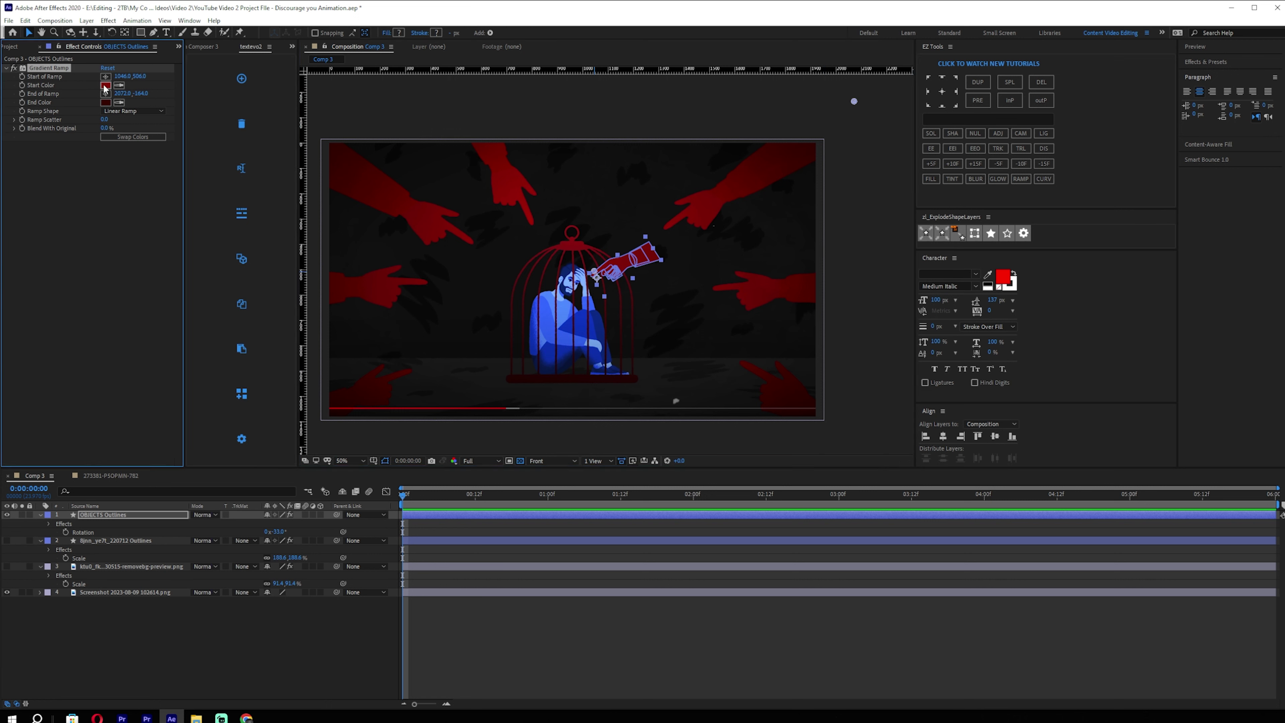
{"action": "left_click", "coordinate": [588, 365]}
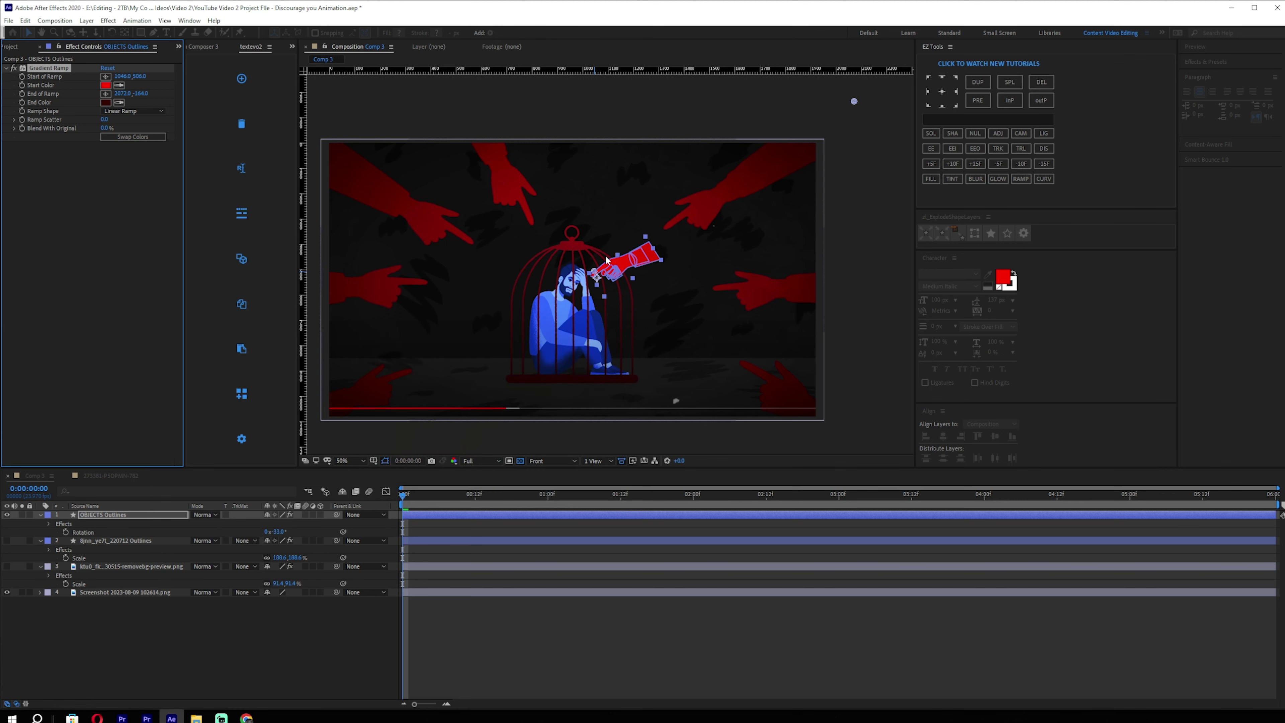
{"action": "left_click_drag", "start_coordinate": [596, 277], "coordinate": [510, 334]}
Move the pointing hand over the reference's upper-right hand, enlarge it and rotate it to match that hand's angle.
{"action": "left_click_drag", "start_coordinate": [628, 262], "coordinate": [724, 201]}
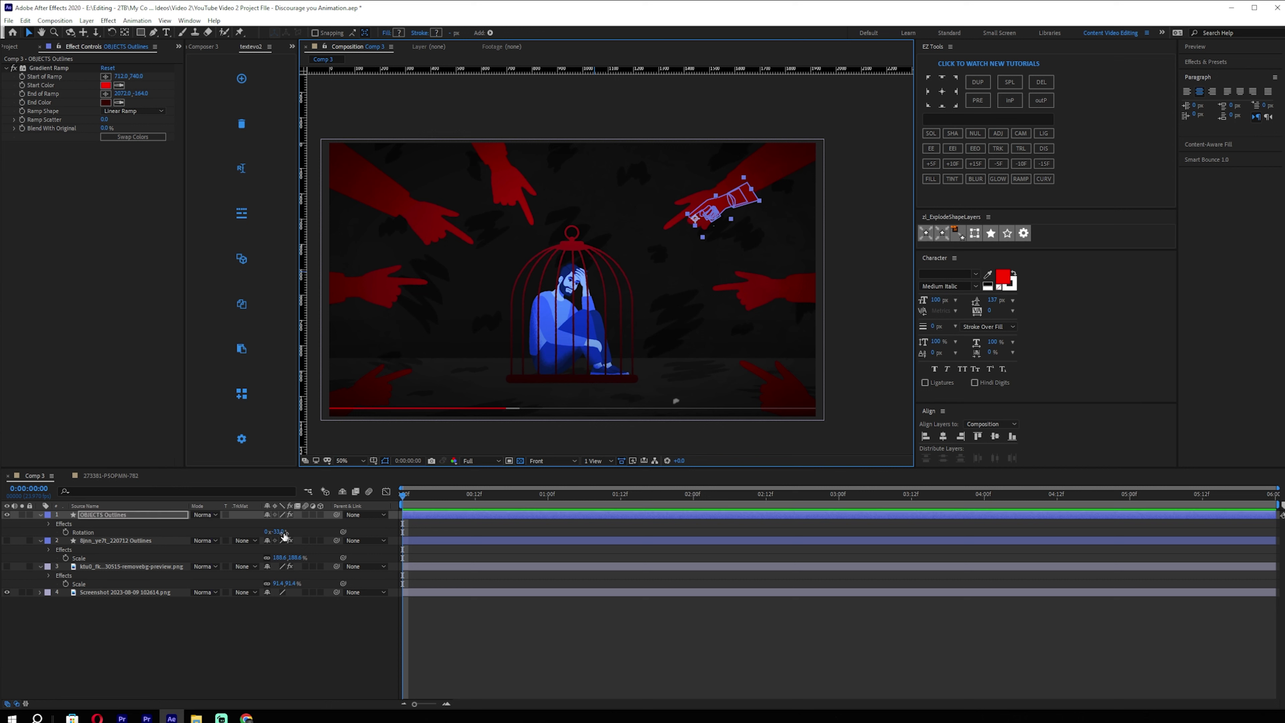
{"action": "key", "text": "s"}
{"action": "left_click_drag", "start_coordinate": [295, 527], "coordinate": [782, 159]}
{"action": "key", "text": "r"}
{"action": "left_click_drag", "start_coordinate": [275, 523], "coordinate": [236, 531]}
{"action": "left_click_drag", "start_coordinate": [744, 195], "coordinate": [733, 200]}
{"action": "left_click_drag", "start_coordinate": [289, 525], "coordinate": [229, 528]}
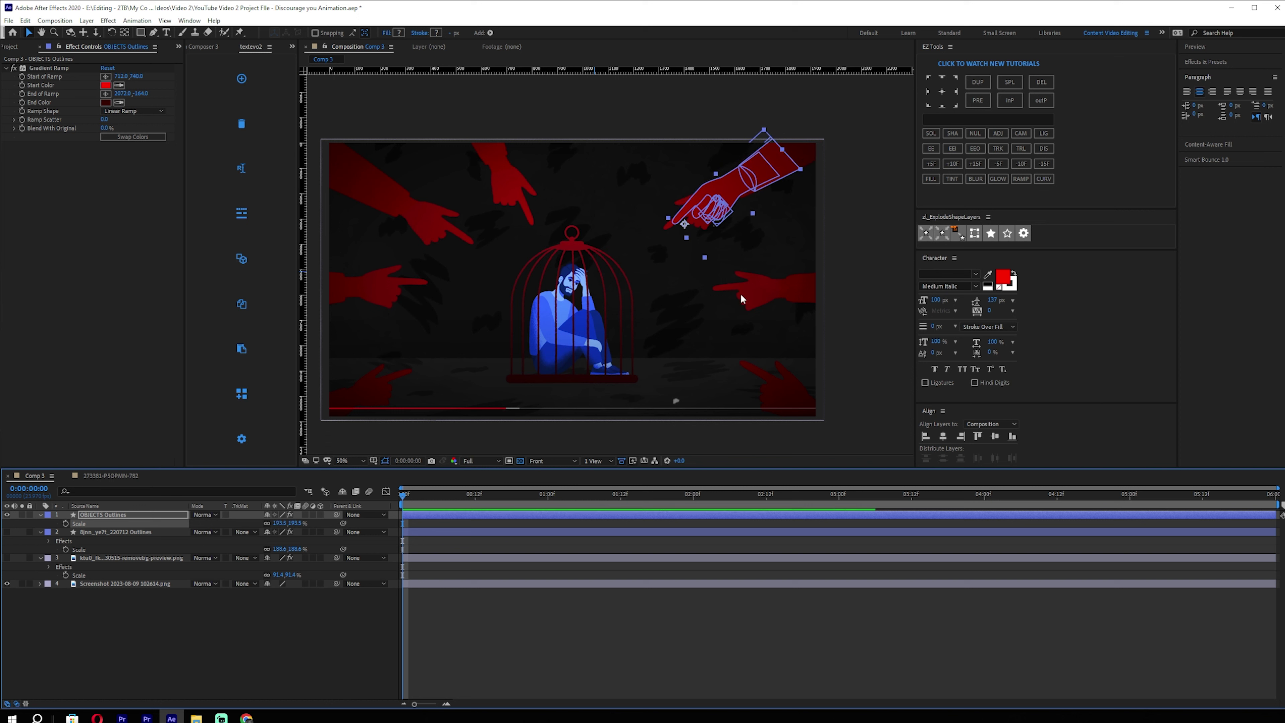
Move the hand's anchor point to its wrist end and align its index finger with the reference's upper-right hand.
{"action": "left_click_drag", "start_coordinate": [741, 181], "coordinate": [763, 166]}
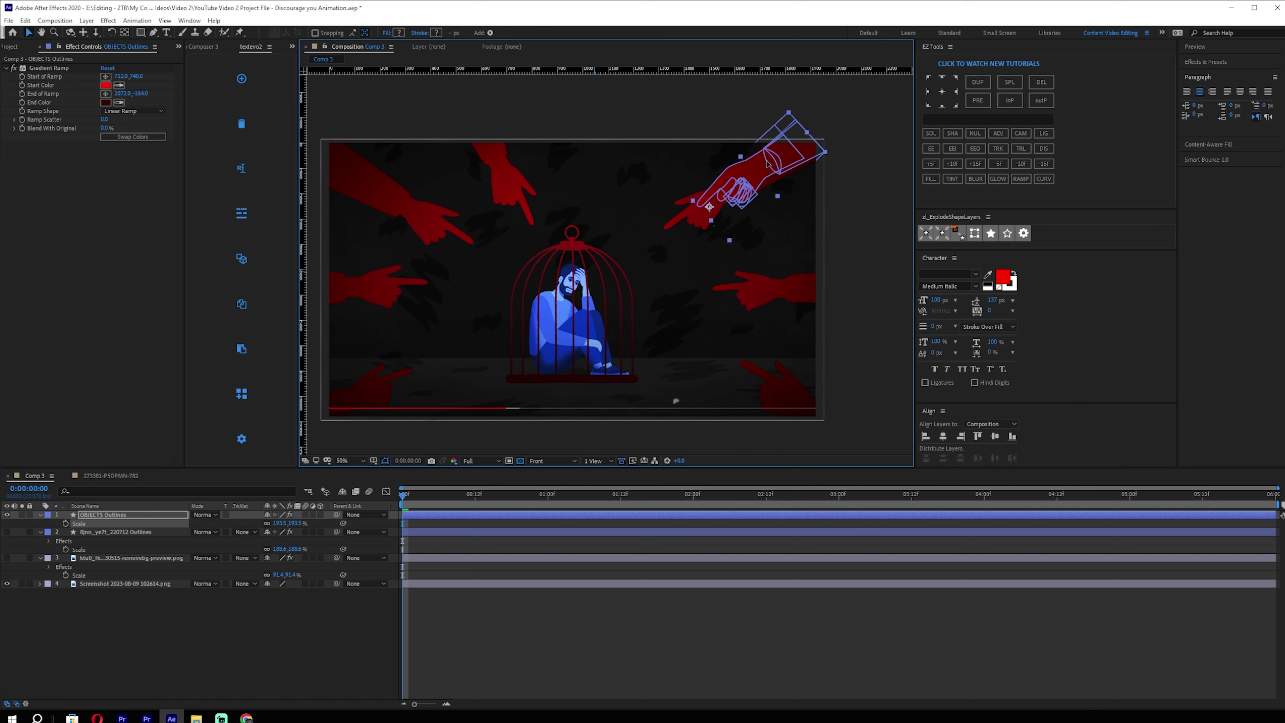
{"action": "scroll", "coordinate": [811, 149], "scroll_direction": "up", "scroll_amount": 2}
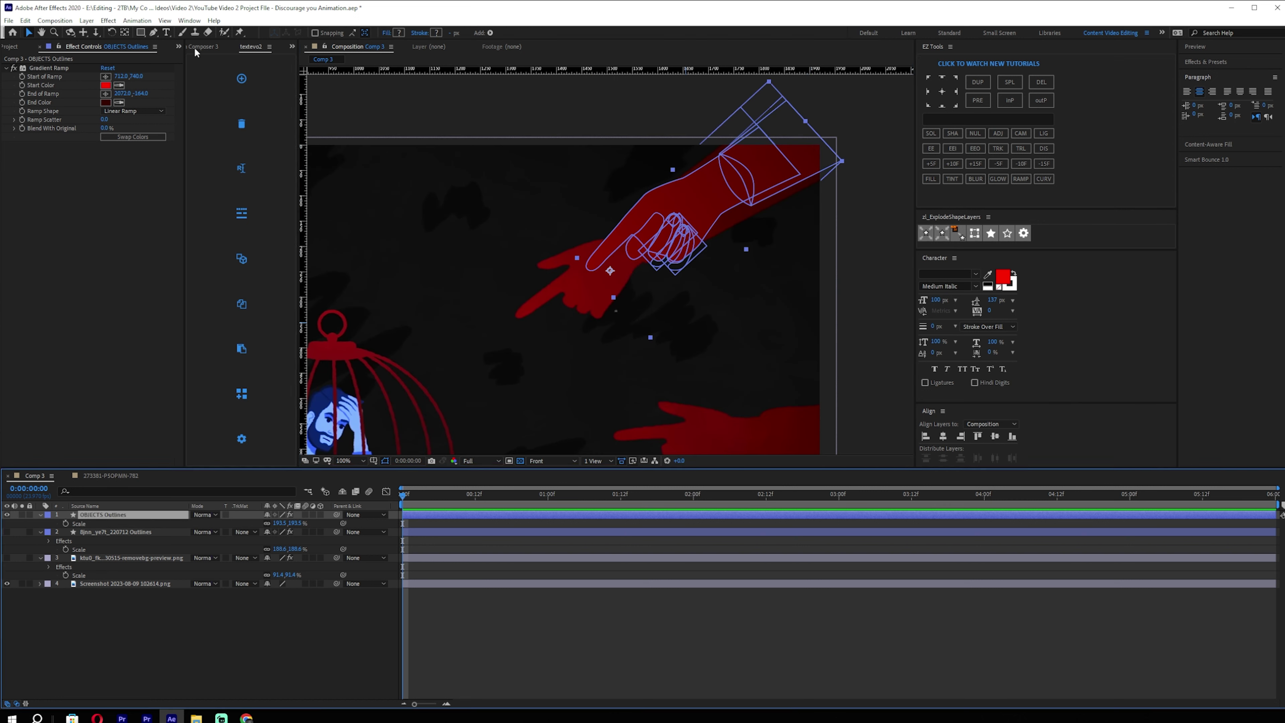
{"action": "key", "text": "s"}
{"action": "left_click_drag", "start_coordinate": [728, 205], "coordinate": [652, 255]}
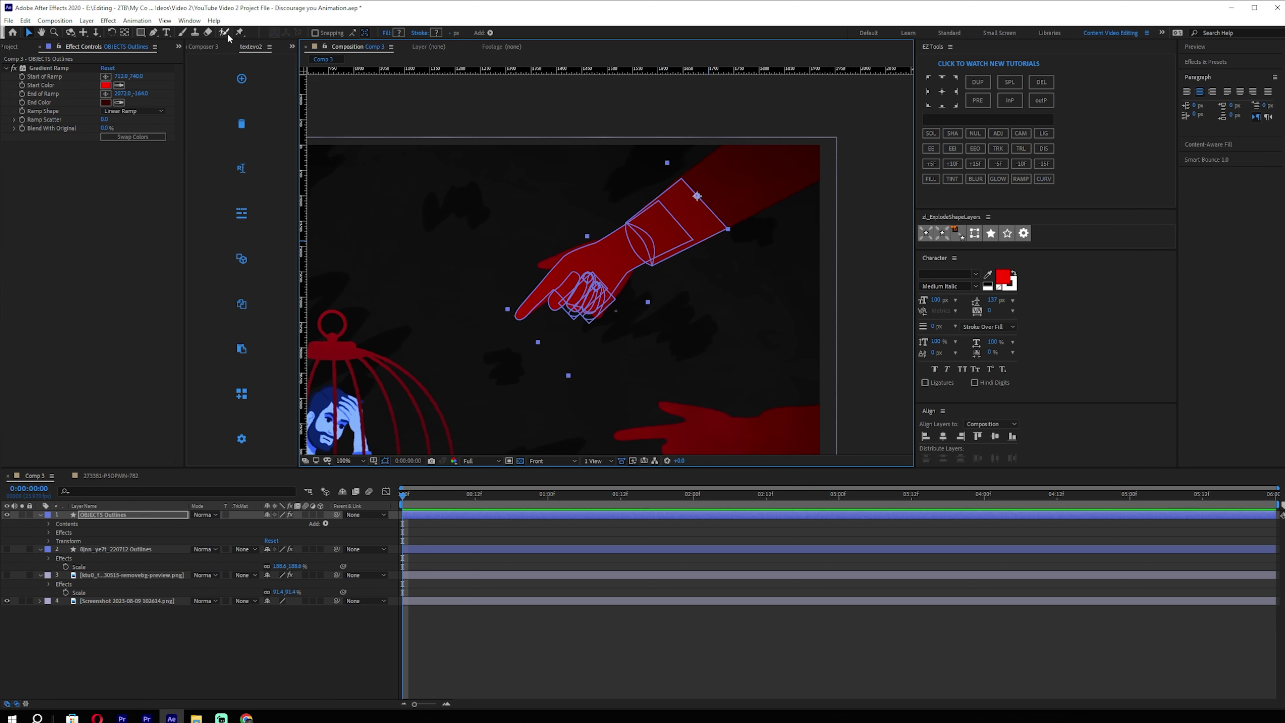
Add puppet pins to the hand's finger, palm and wrist, and stretch the forearm beyond the frame's upper-right corner.
{"action": "left_click", "coordinate": [240, 32]}
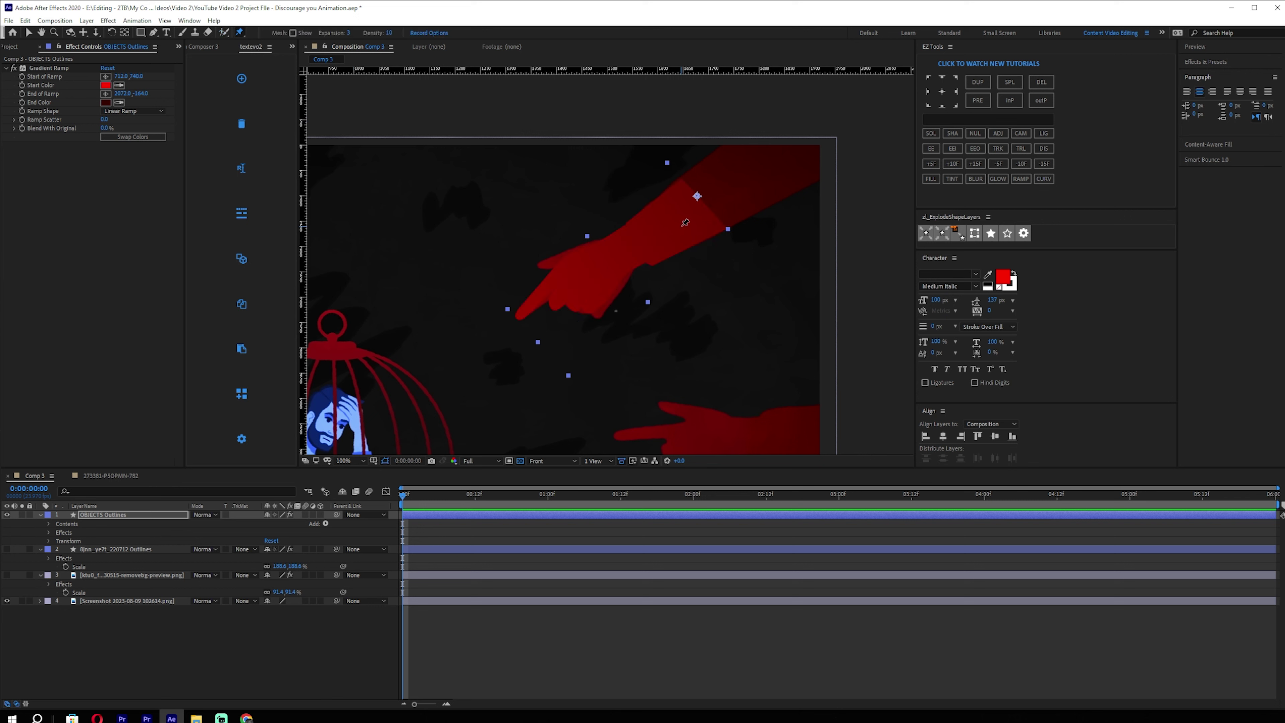
{"action": "left_click", "coordinate": [634, 244]}
{"action": "left_click", "coordinate": [615, 275]}
{"action": "left_click", "coordinate": [601, 295]}
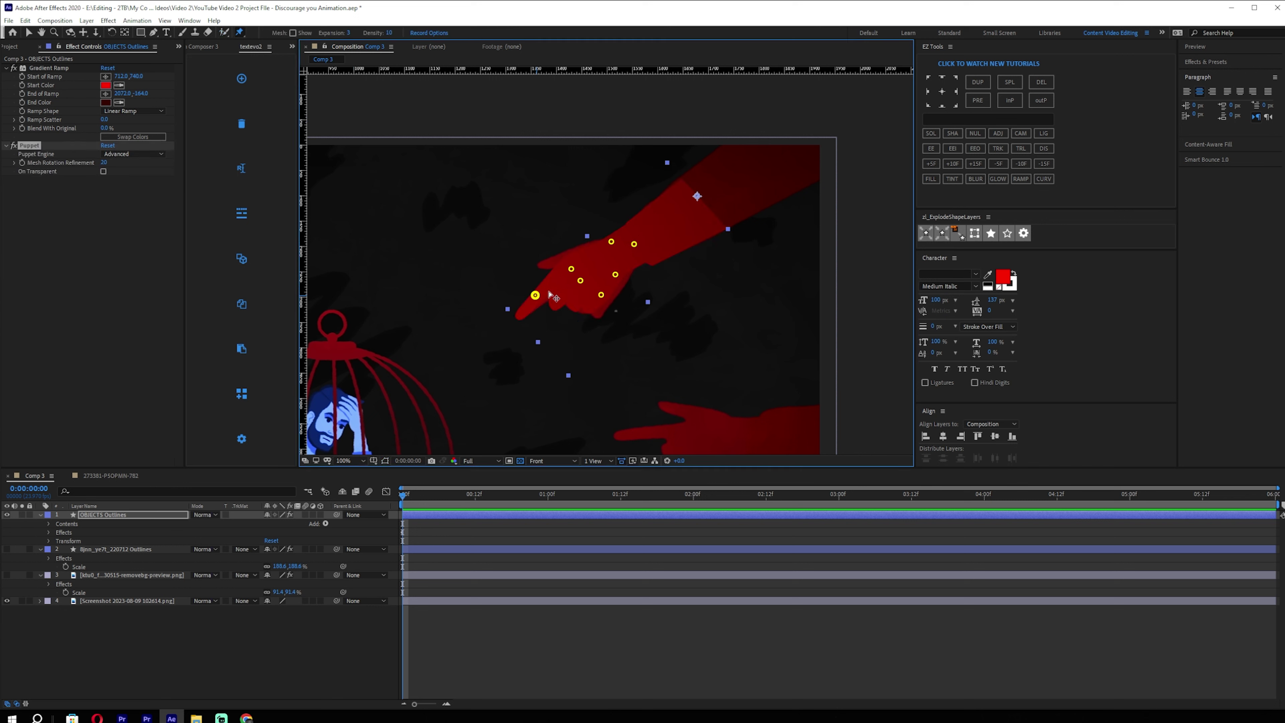
{"action": "left_click", "coordinate": [681, 218]}
{"action": "left_click_drag", "start_coordinate": [683, 221], "coordinate": [828, 131]}
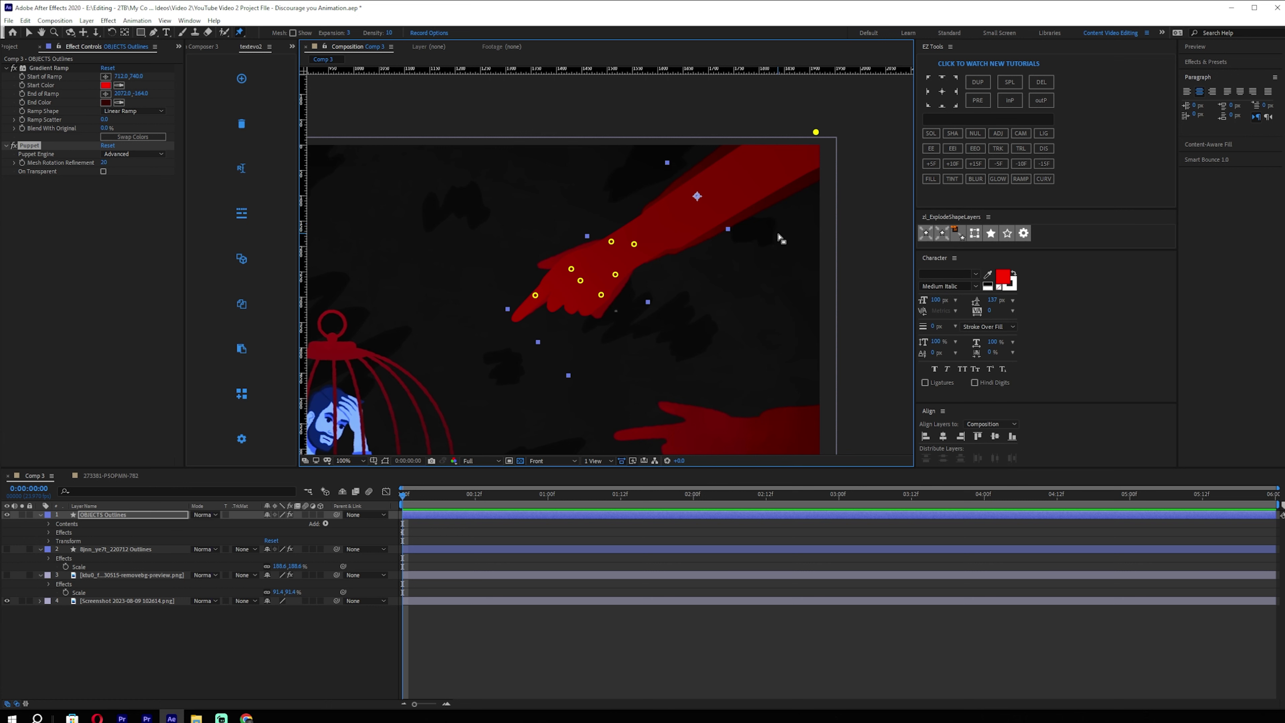
Duplicate the hand layer, remove the copy's Puppet effect, and rotate and position it over the reference's middle-right hand.
{"action": "key", "text": "comma"}
{"action": "key", "text": "comma"}
{"action": "key", "text": "ctrl+d"}
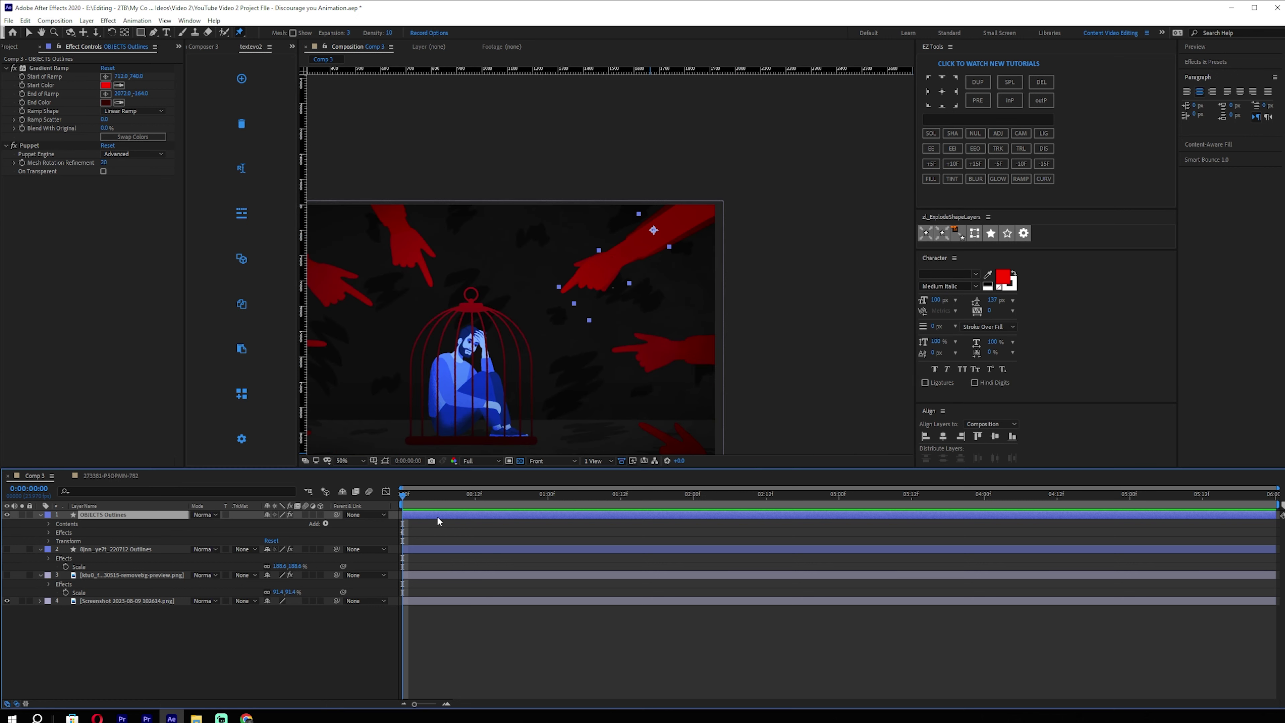
{"action": "left_click_drag", "start_coordinate": [661, 319], "coordinate": [731, 271]}
{"action": "left_click", "coordinate": [38, 146]}
{"action": "key", "text": "Delete"}
{"action": "left_click_drag", "start_coordinate": [276, 524], "coordinate": [295, 523]}
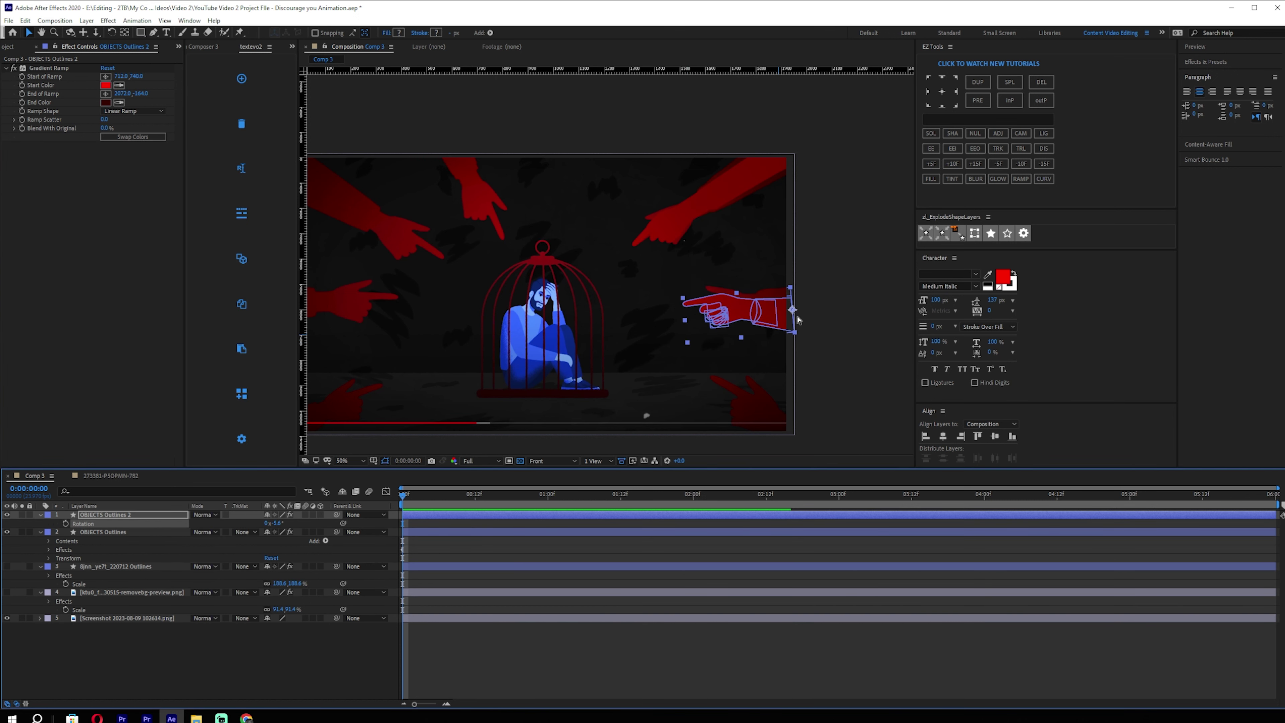
{"action": "left_click_drag", "start_coordinate": [764, 320], "coordinate": [768, 319]}
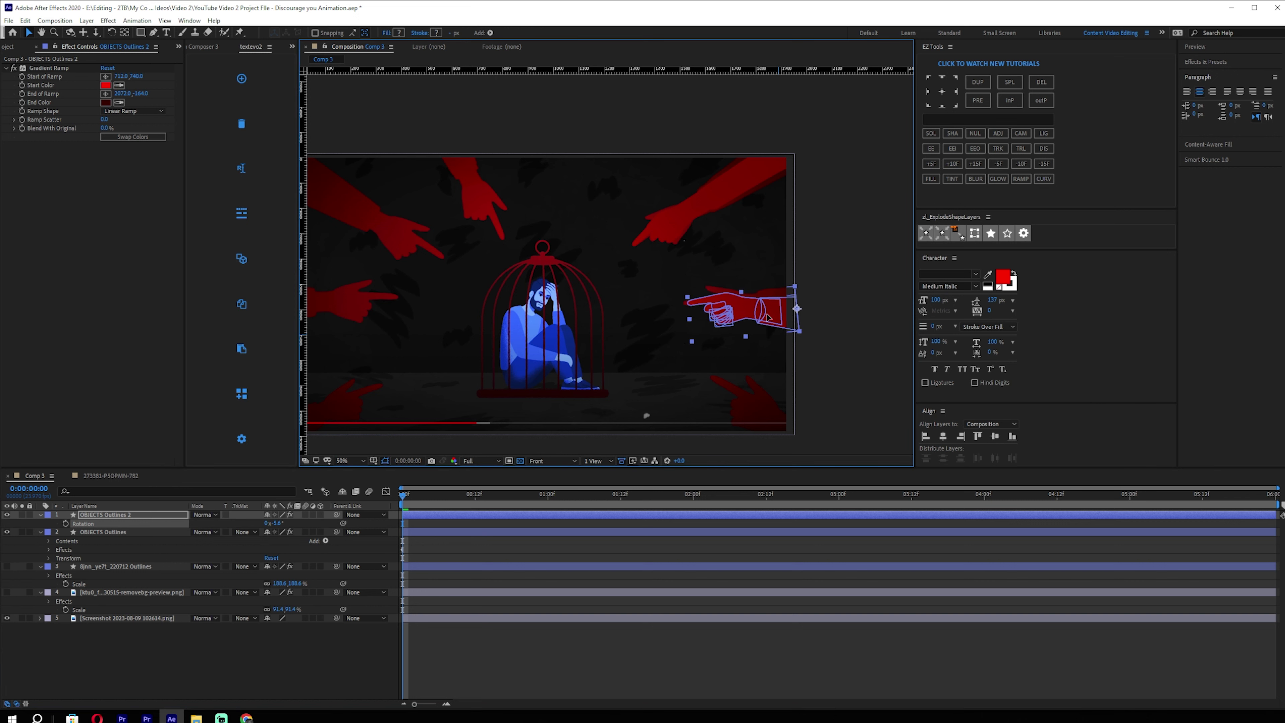
Duplicate the middle-right hand, and rotate and position the copy over the reference's lower-right hand.
{"action": "left_click_drag", "start_coordinate": [769, 405], "coordinate": [760, 318]}
{"action": "key", "text": "ctrl+d"}
{"action": "left_click_drag", "start_coordinate": [749, 228], "coordinate": [760, 361]}
{"action": "key", "text": "r"}
{"action": "key", "text": "s"}
Try scaling the lower-right hand's width and height independently, and undo the change.
{"action": "left_click", "coordinate": [267, 524]}
{"action": "left_click_drag", "start_coordinate": [296, 523], "coordinate": [496, 523]}
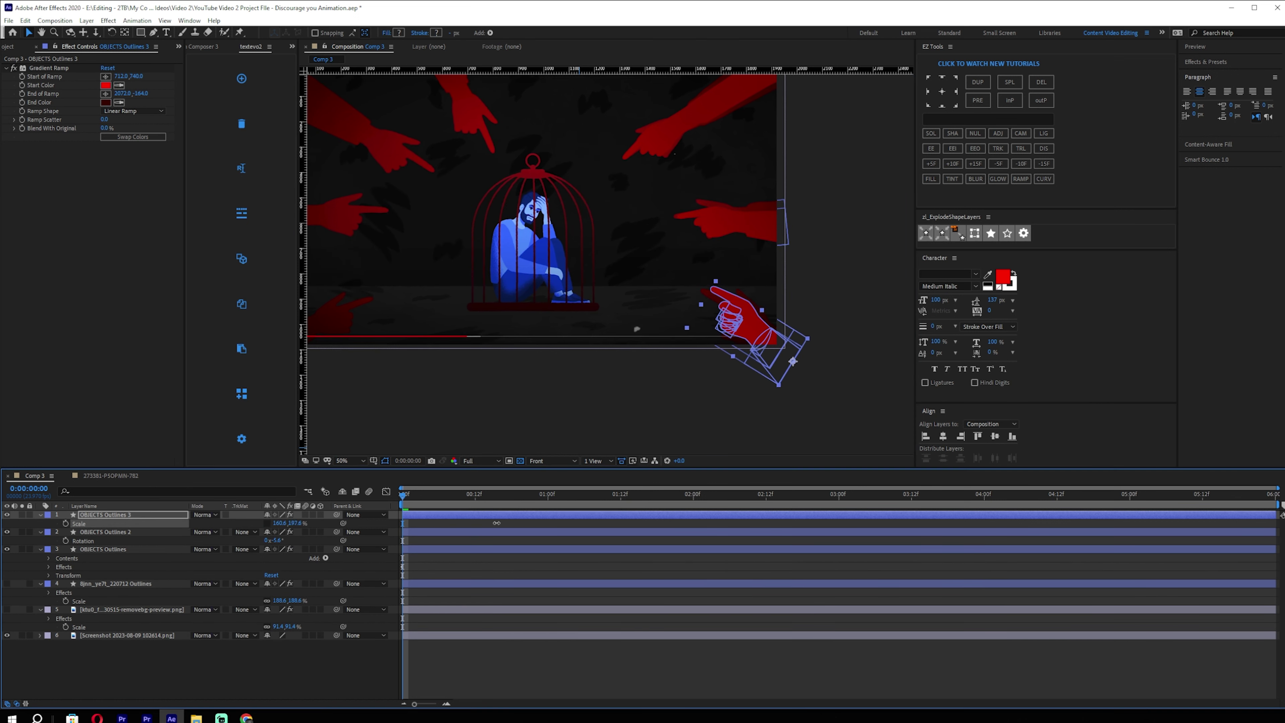
{"action": "key", "text": "ctrl+z"}
{"action": "key", "text": "ctrl+z"}
{"action": "key", "text": "ctrl+z"}
Duplicate the lower-right hand, move the copy to the frame's lower-left corner and rotate it to point toward the cage.
{"action": "left_click_drag", "start_coordinate": [751, 324], "coordinate": [825, 328]}
{"action": "key", "text": "ctrl+d"}
{"action": "left_click_drag", "start_coordinate": [824, 309], "coordinate": [399, 327]}
{"action": "key", "text": "r"}
{"action": "left_click_drag", "start_coordinate": [279, 523], "coordinate": [359, 524]}
{"action": "left_click_drag", "start_coordinate": [524, 353], "coordinate": [411, 316]}
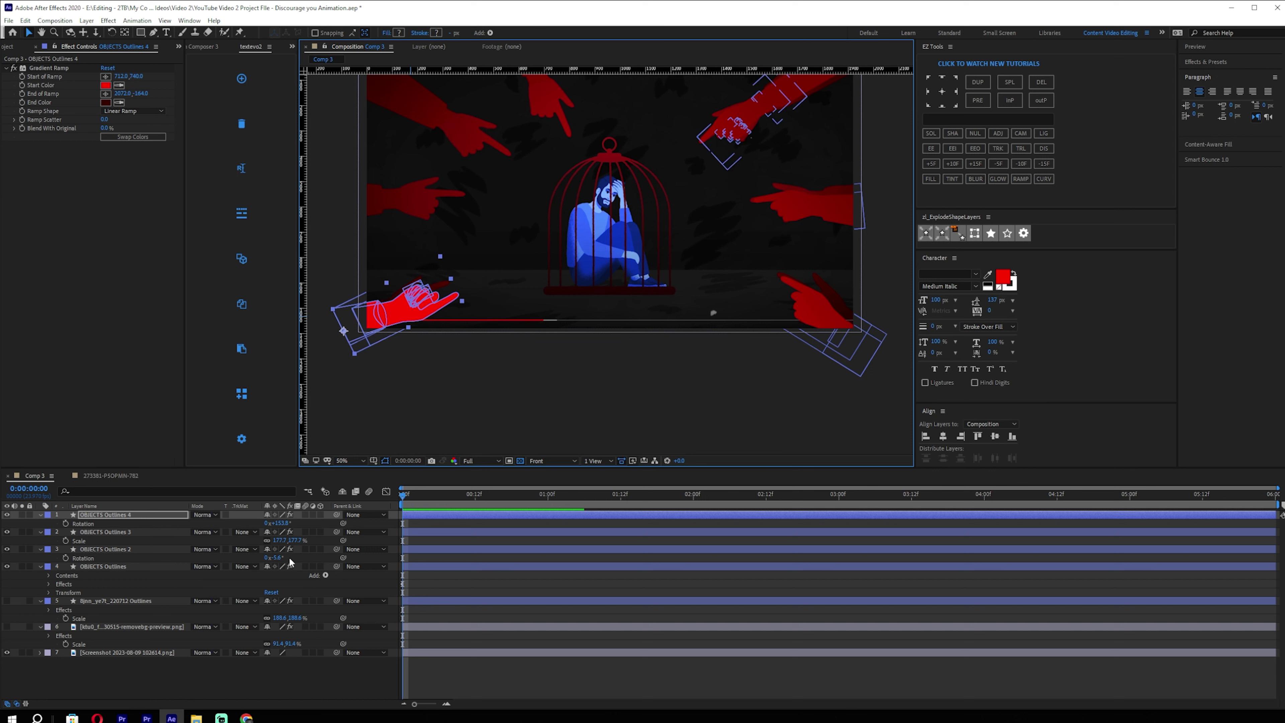
Try changing the lower-left hand's scale to mirror it, and undo the change.
{"action": "key", "text": "s"}
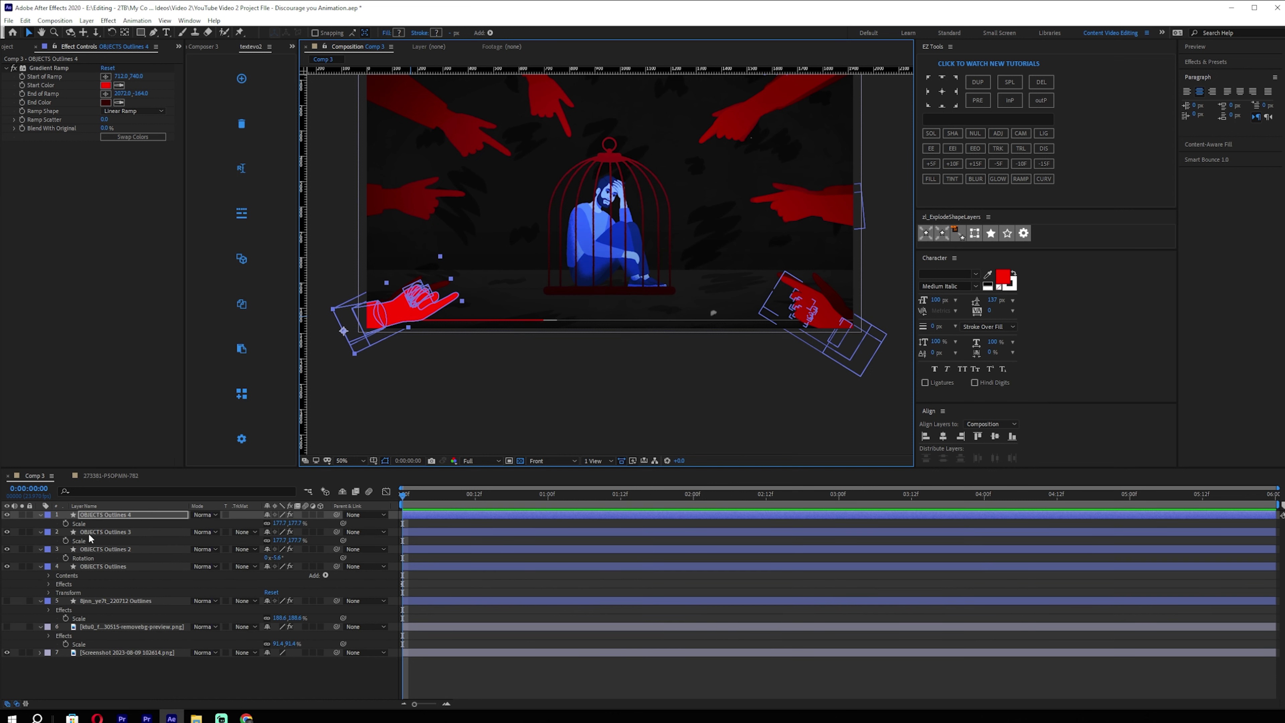
{"action": "left_click", "coordinate": [282, 524]}
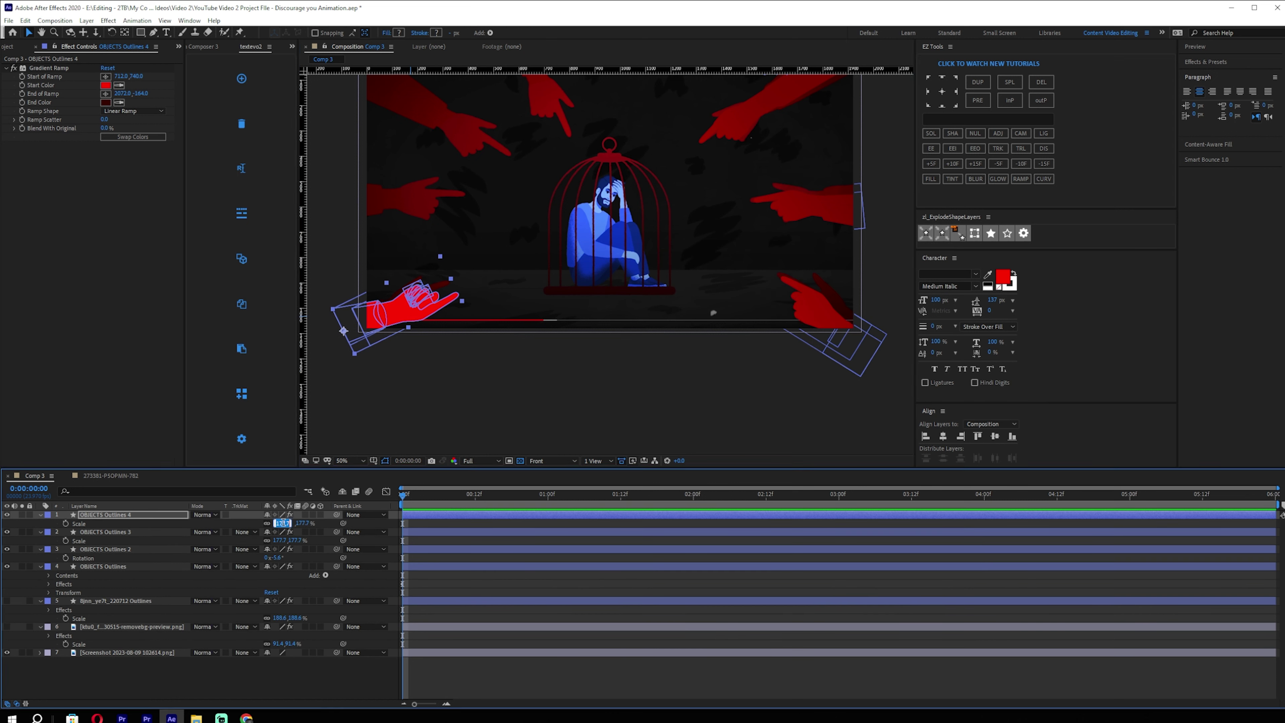
{"action": "left_click", "coordinate": [322, 523]}
{"action": "left_click_drag", "start_coordinate": [276, 523], "coordinate": [103, 525]}
{"action": "key", "text": "ctrl+z"}
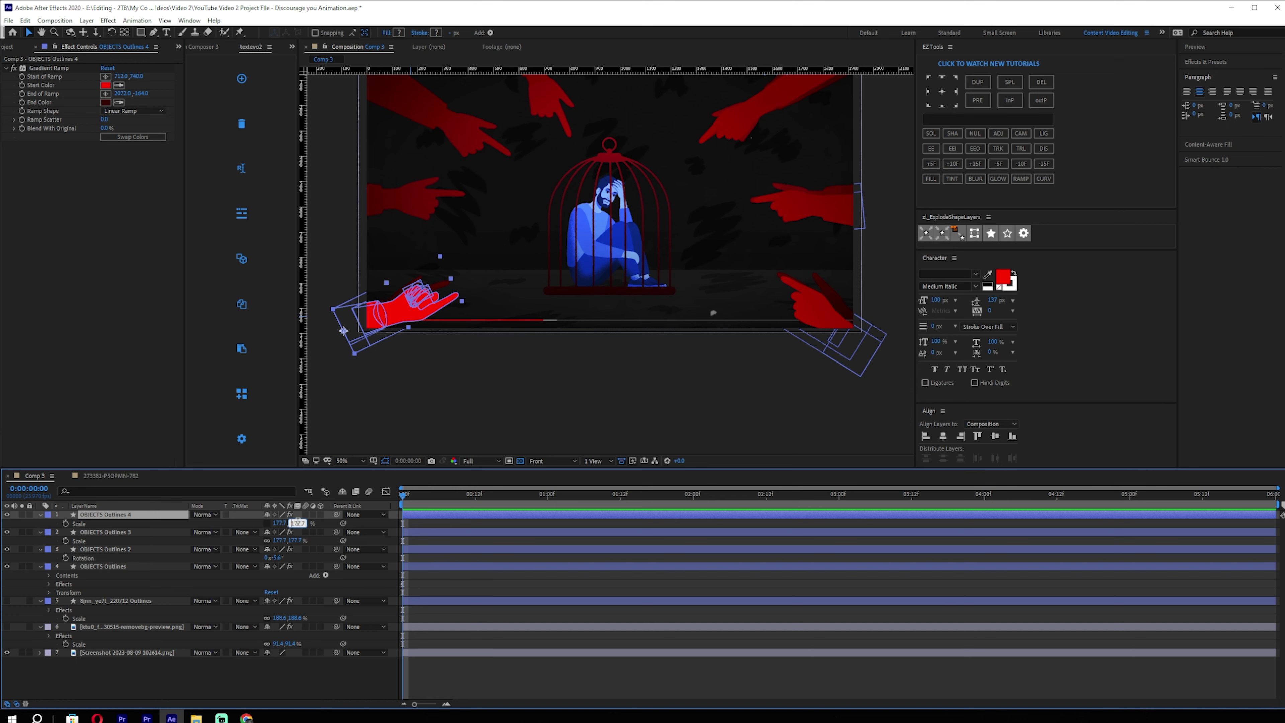